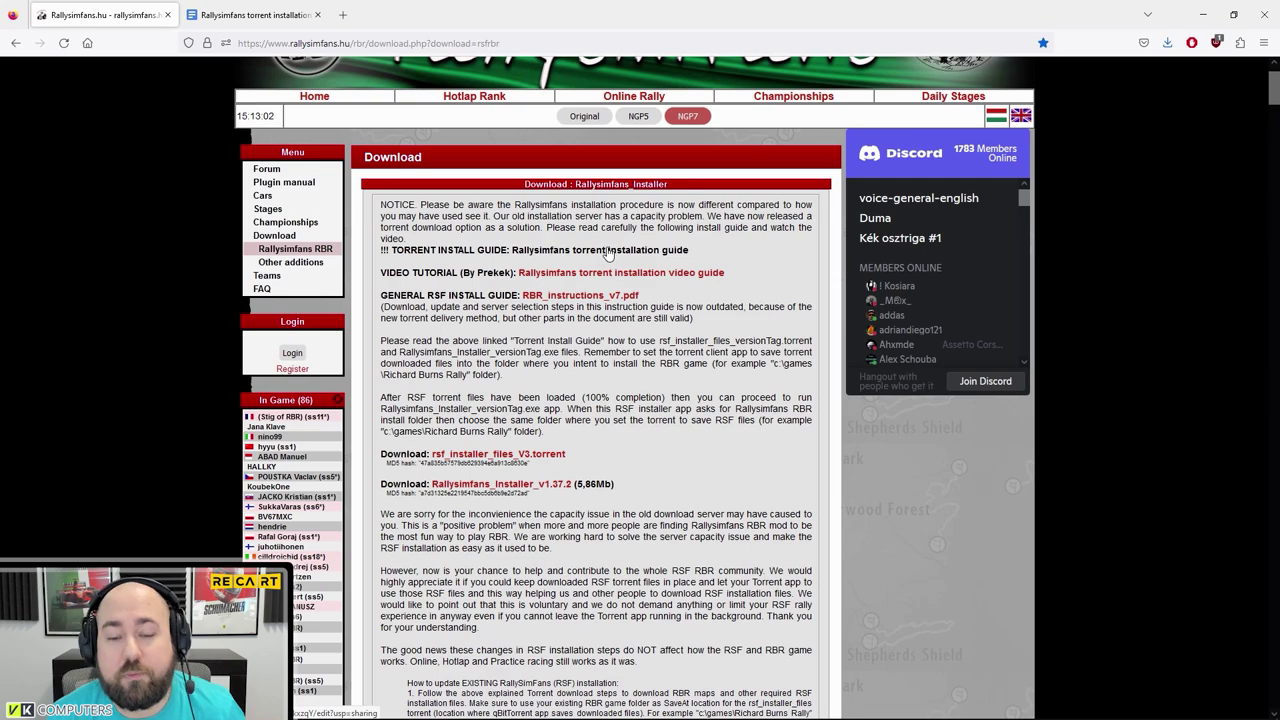
- Open the Rallysimfans torrent installation guide and follow its link to the qBittorrent website
click(601, 255)
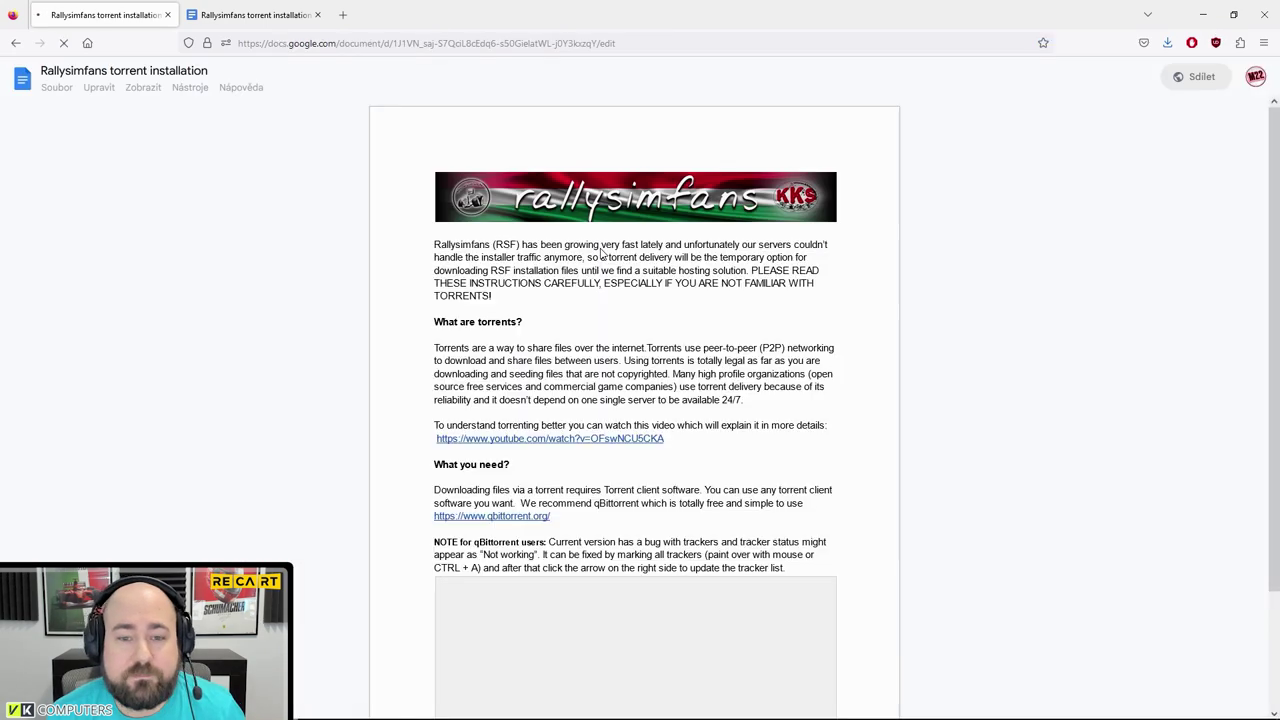
scroll(605, 281, down, 3)
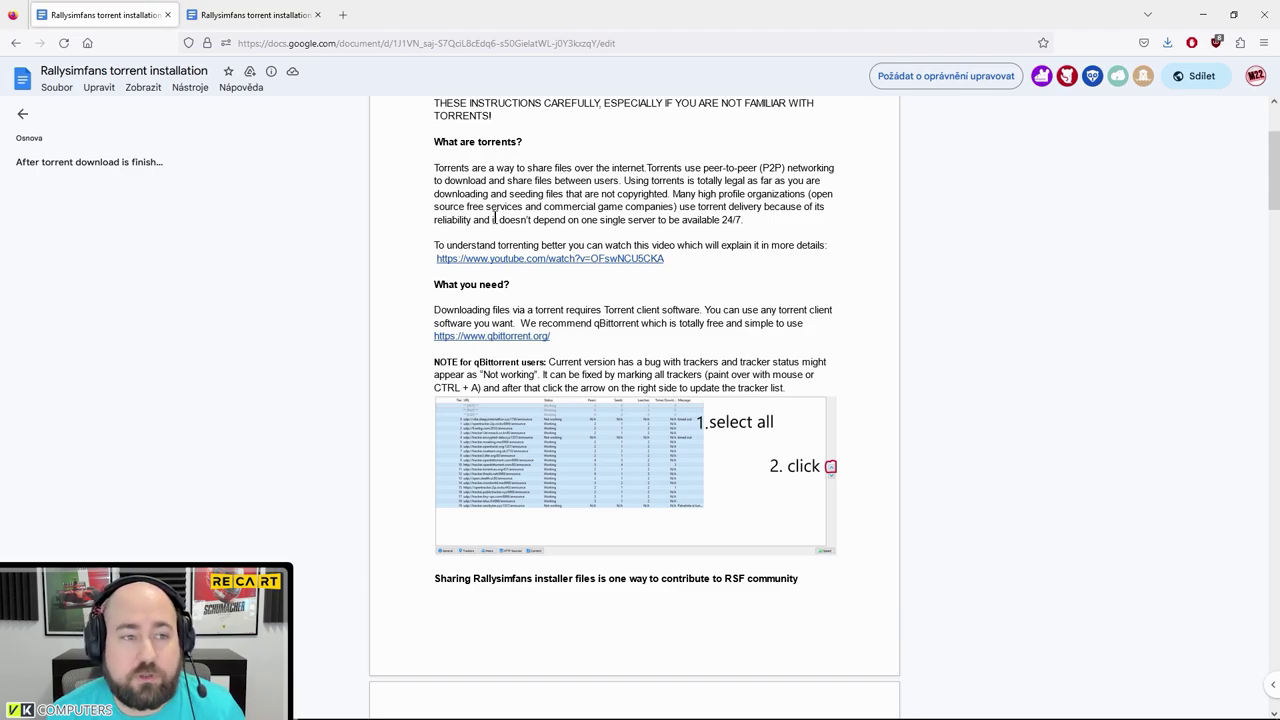
click(491, 336)
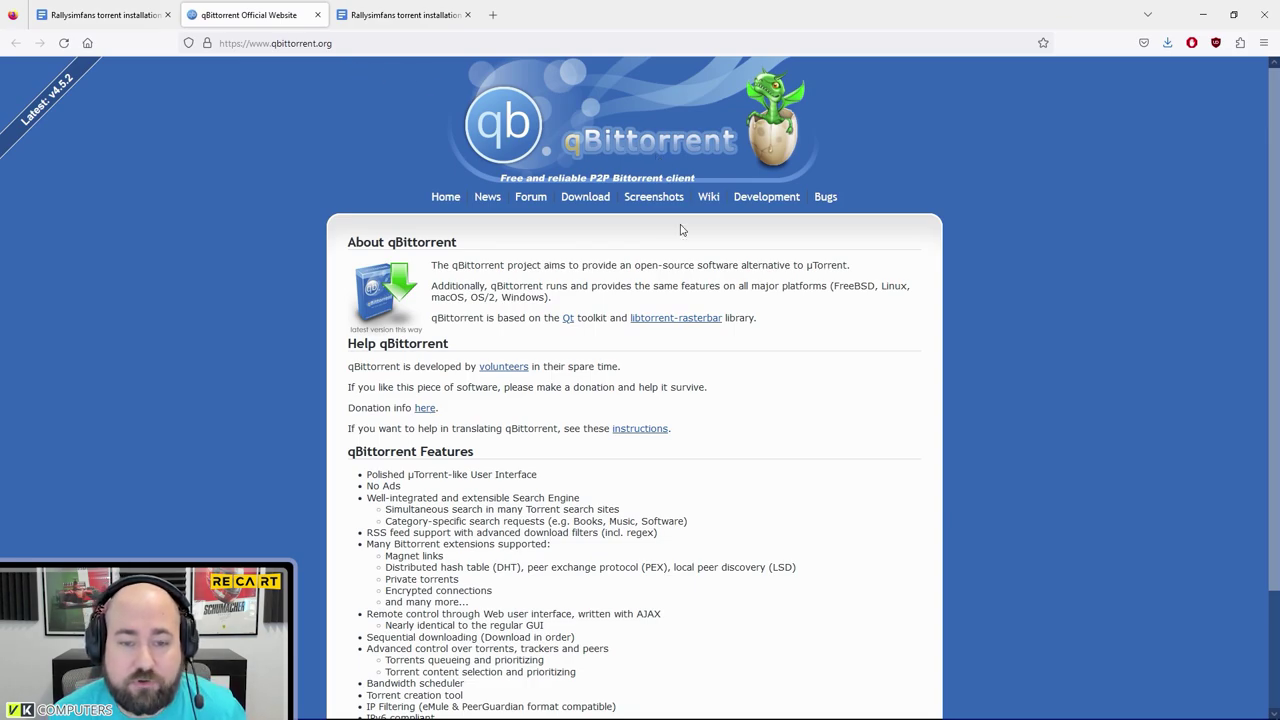
- Download the Windows version of qBittorrent v4.5.2 from the site's downloads page
click(585, 197)
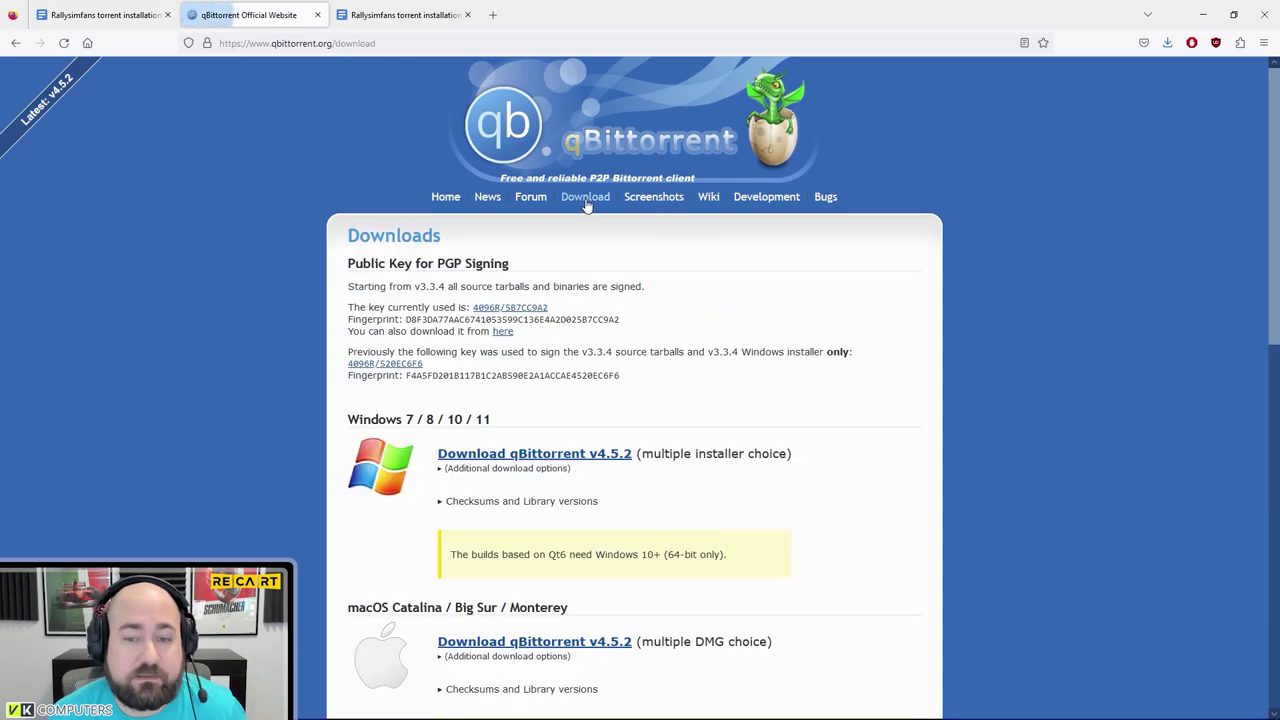
scroll(675, 287, down, 1)
scroll(670, 295, down, 1)
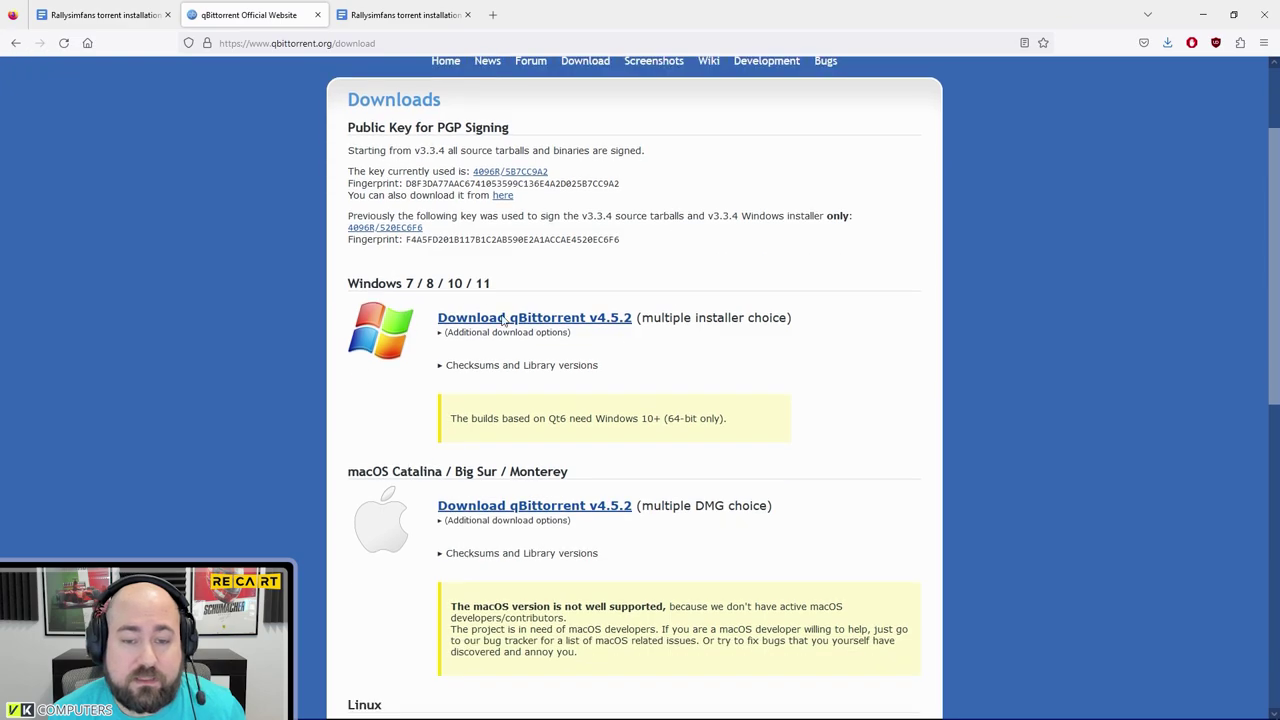
click(467, 322)
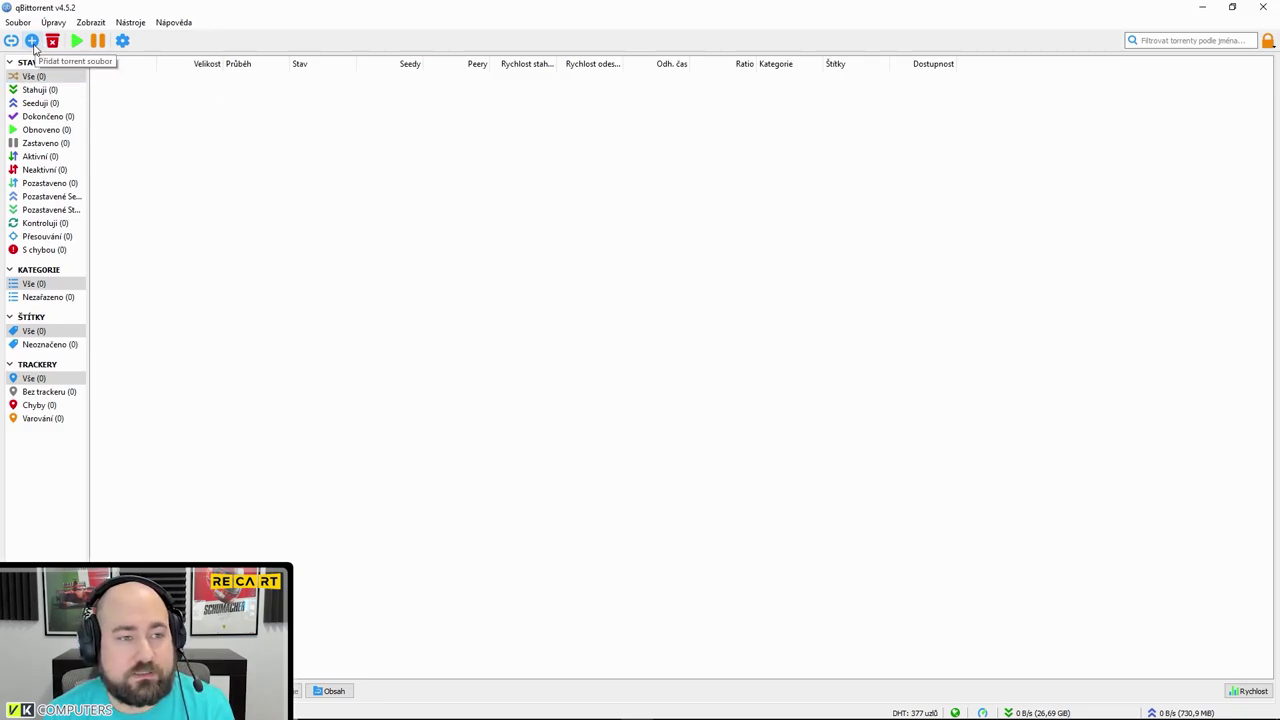
- Switch to qBittorrent and add the torrent file rsf_installer_files_V3.torrent from the Richard Burns Rally folder
click(34, 47)
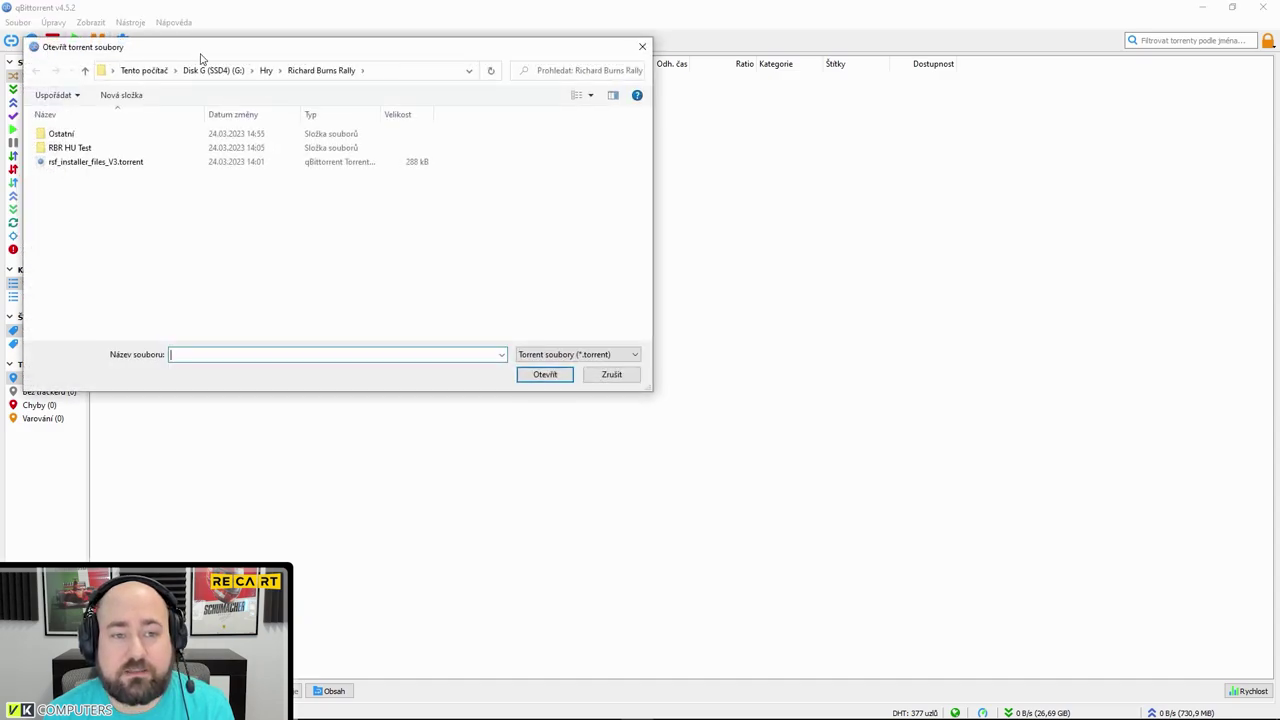
drag(200, 62, 289, 154)
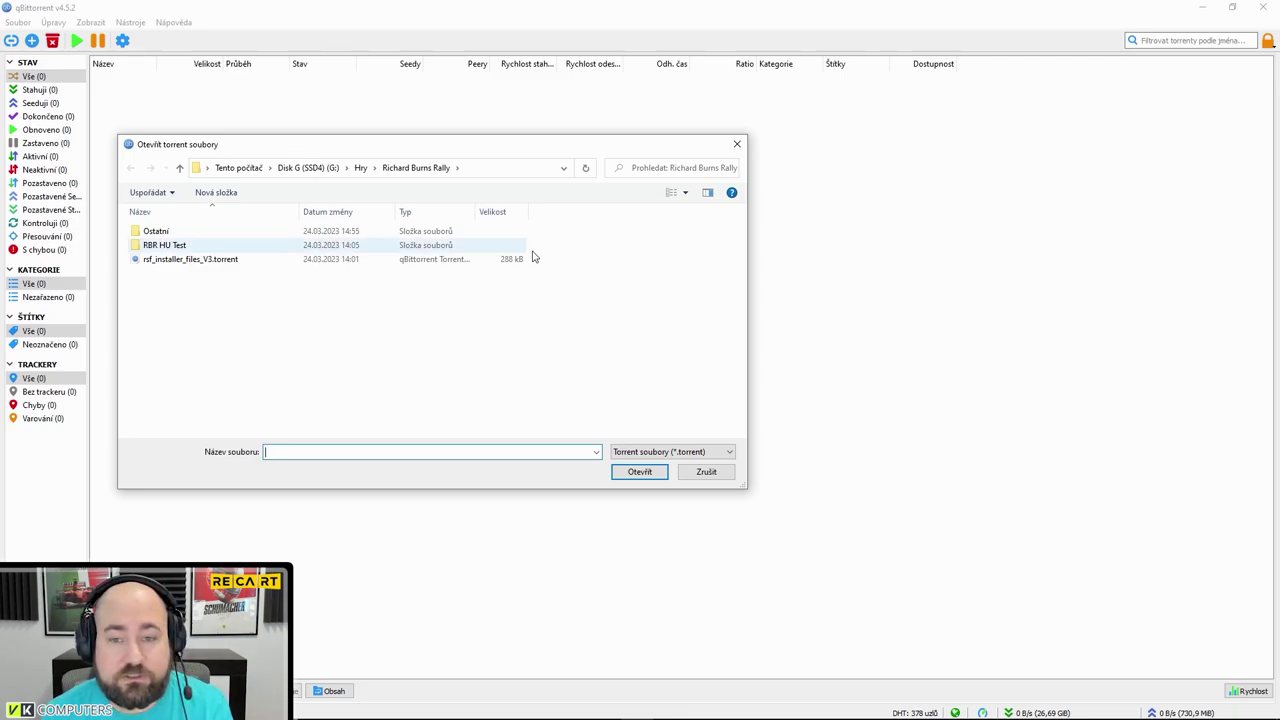
click(172, 262)
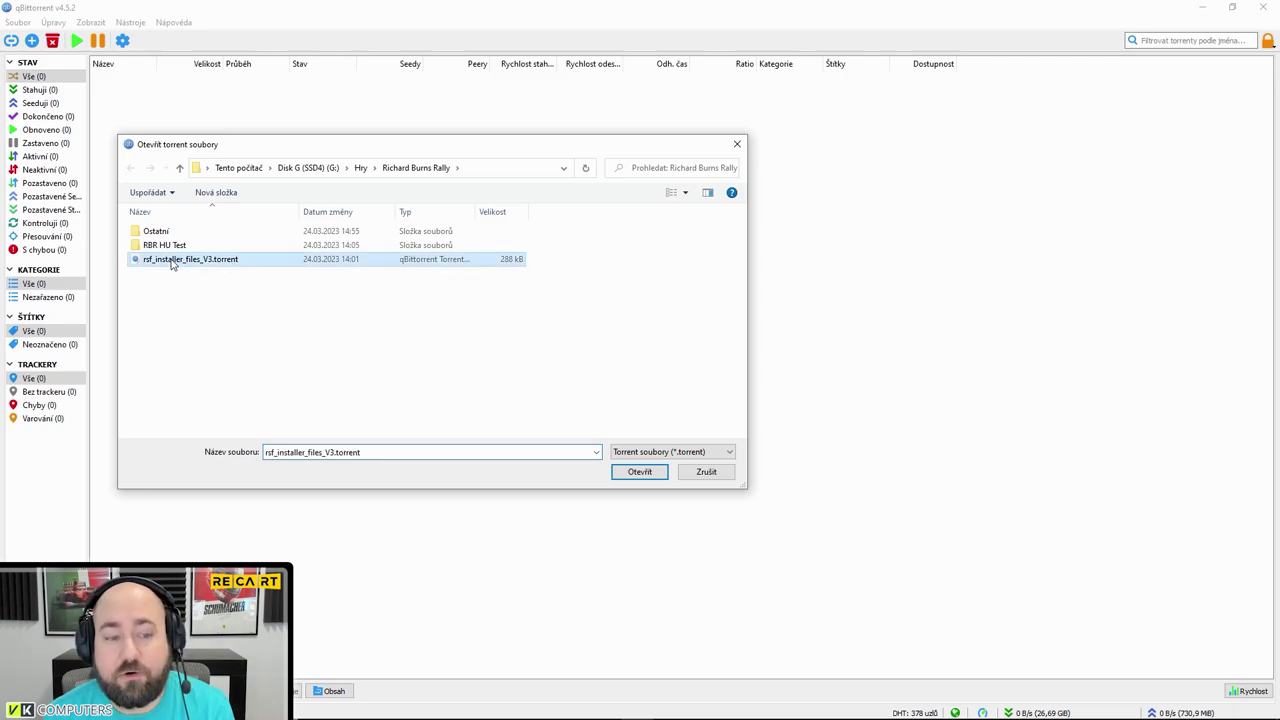
click(639, 473)
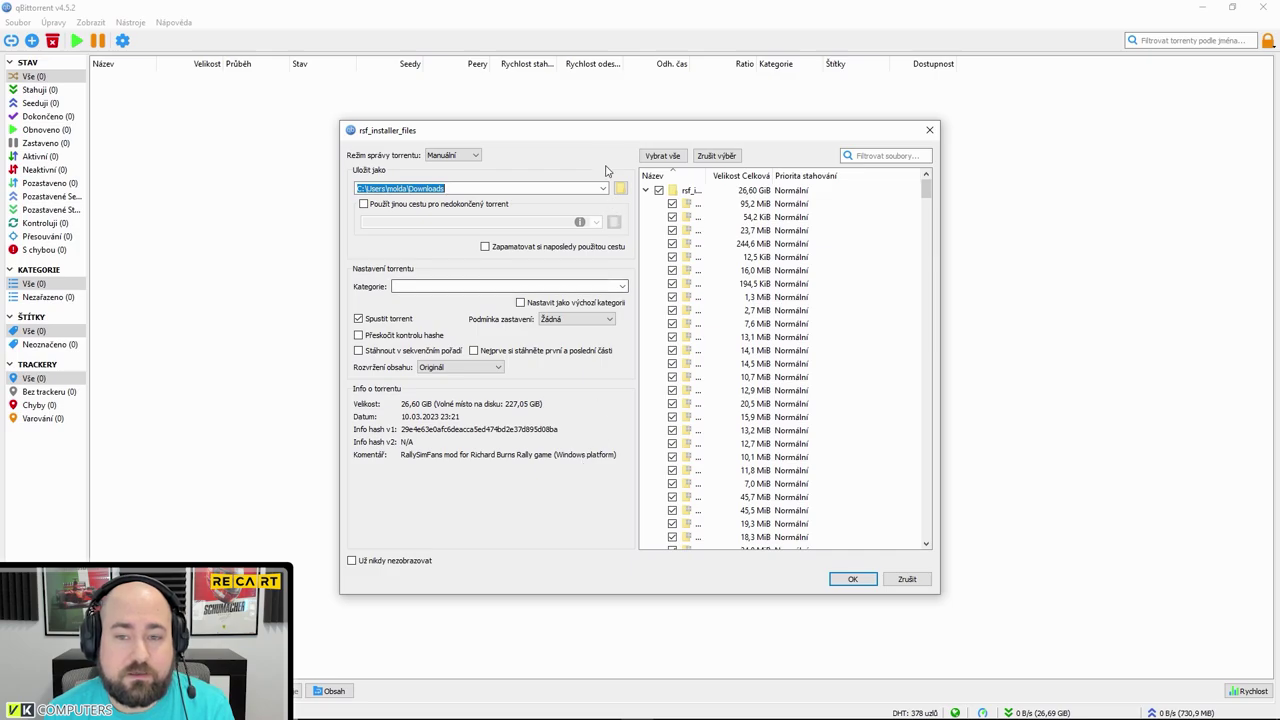
drag(610, 146, 584, 132)
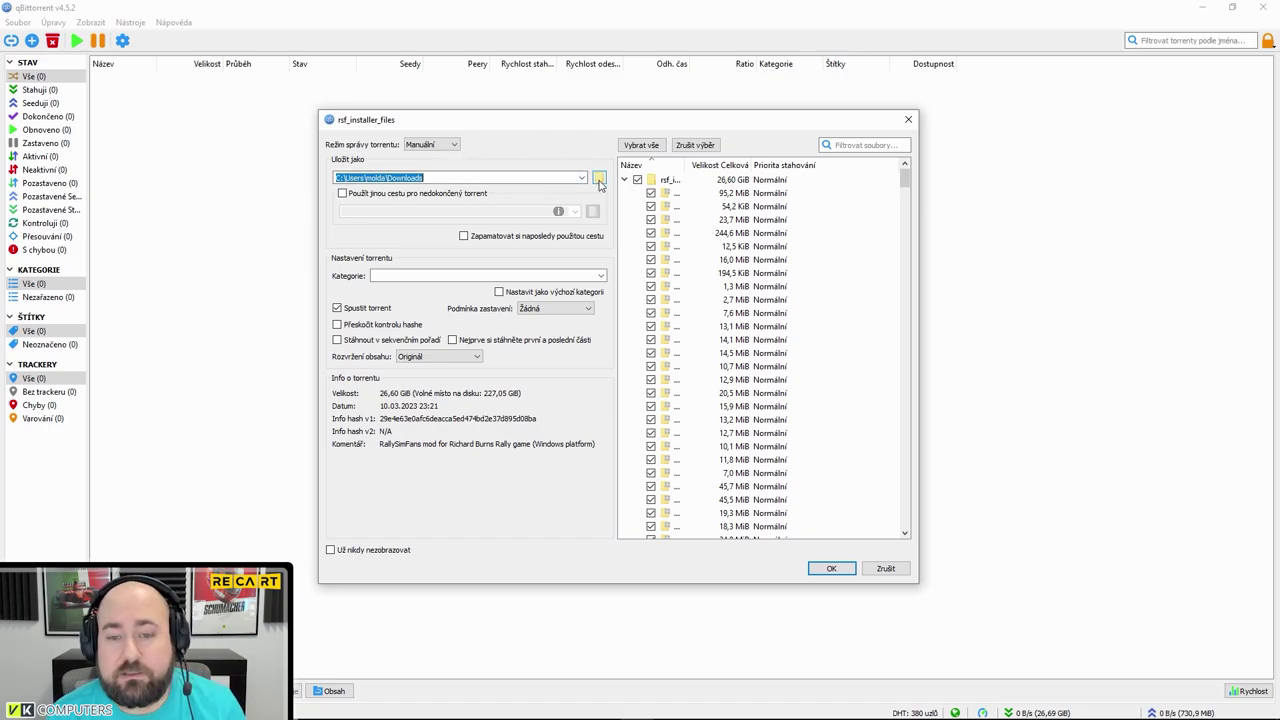
- Set the torrent's save path to G:\Hry\Richard Burns Rally\RBR HU Test and start the download with all files selected
click(599, 179)
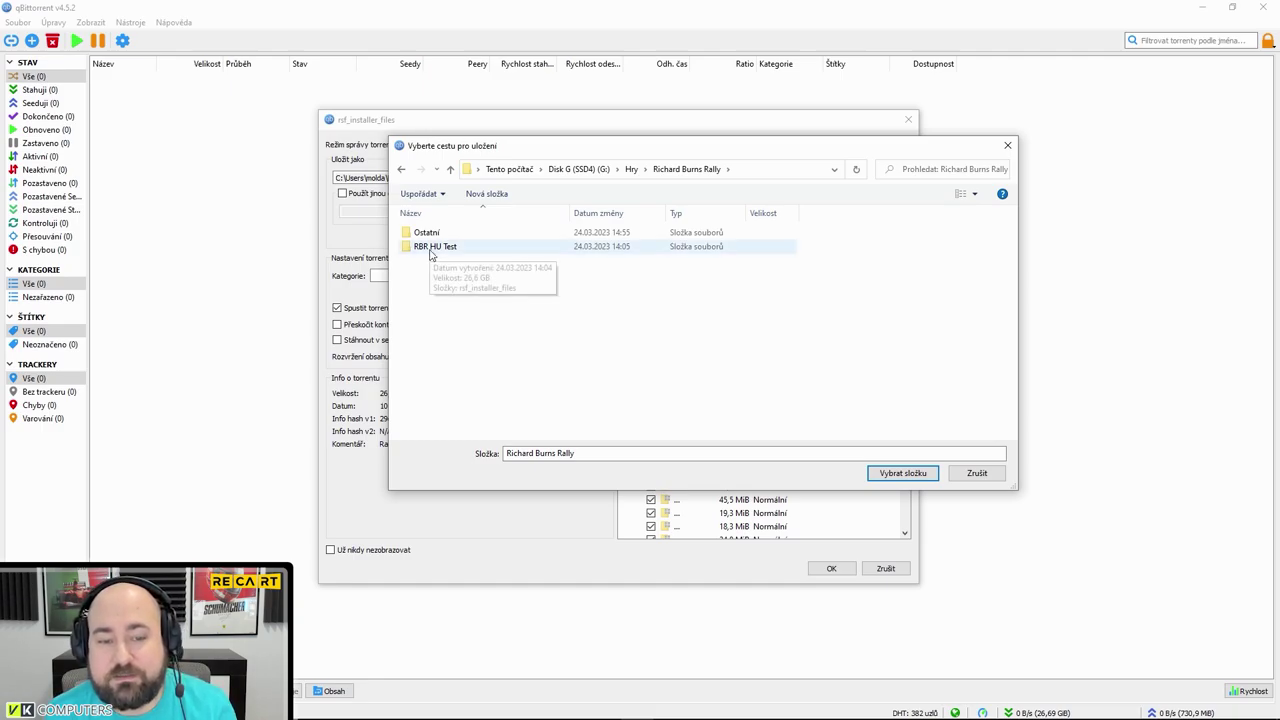
click(431, 251)
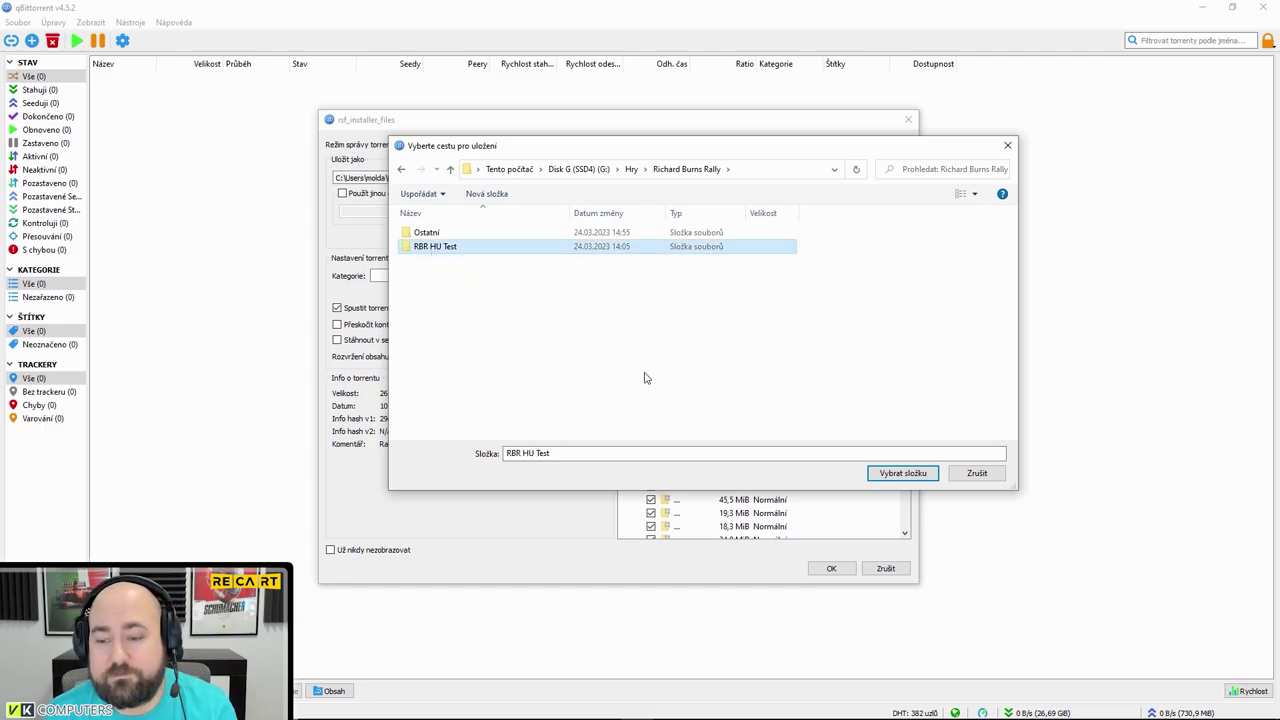
click(893, 479)
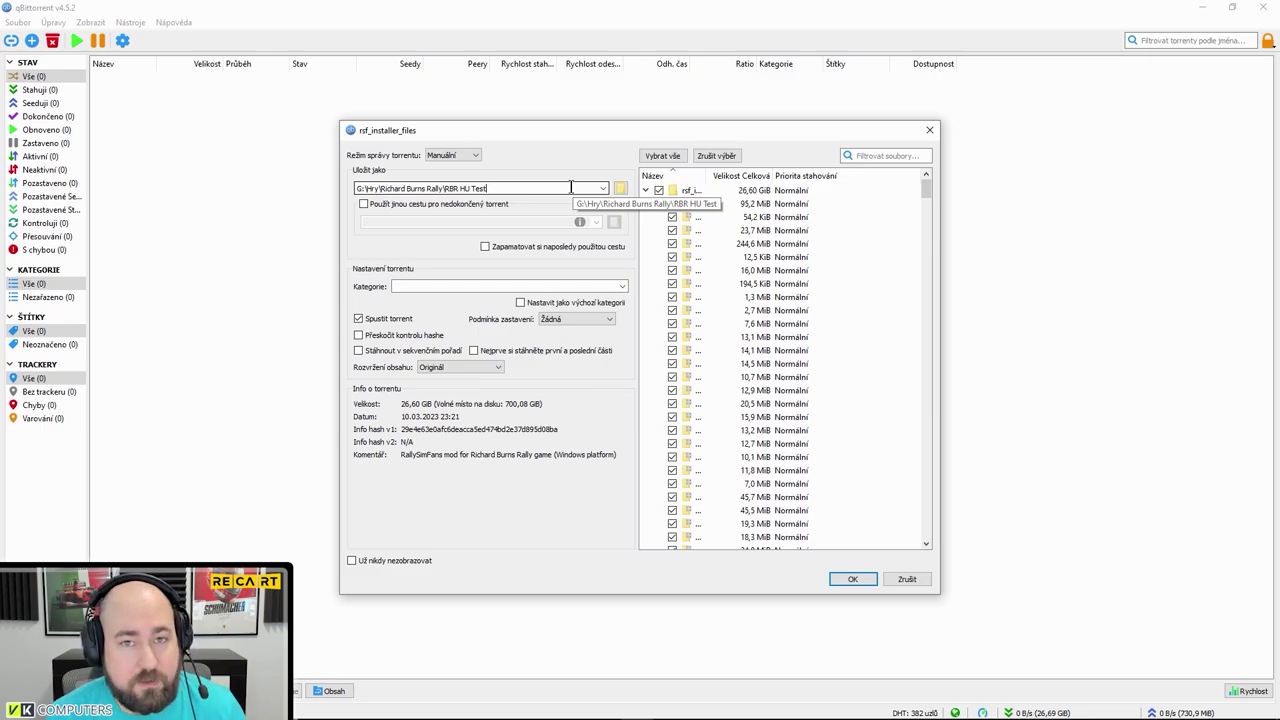
click(571, 188)
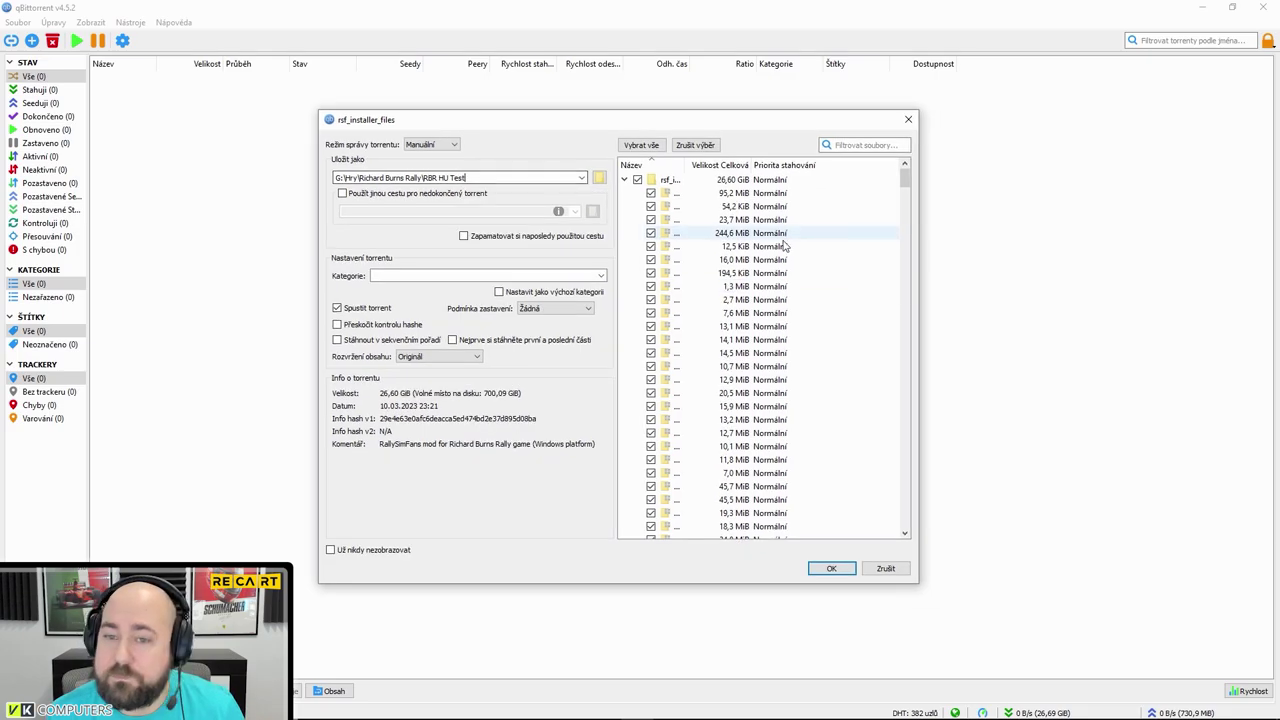
drag(905, 180, 1019, 395)
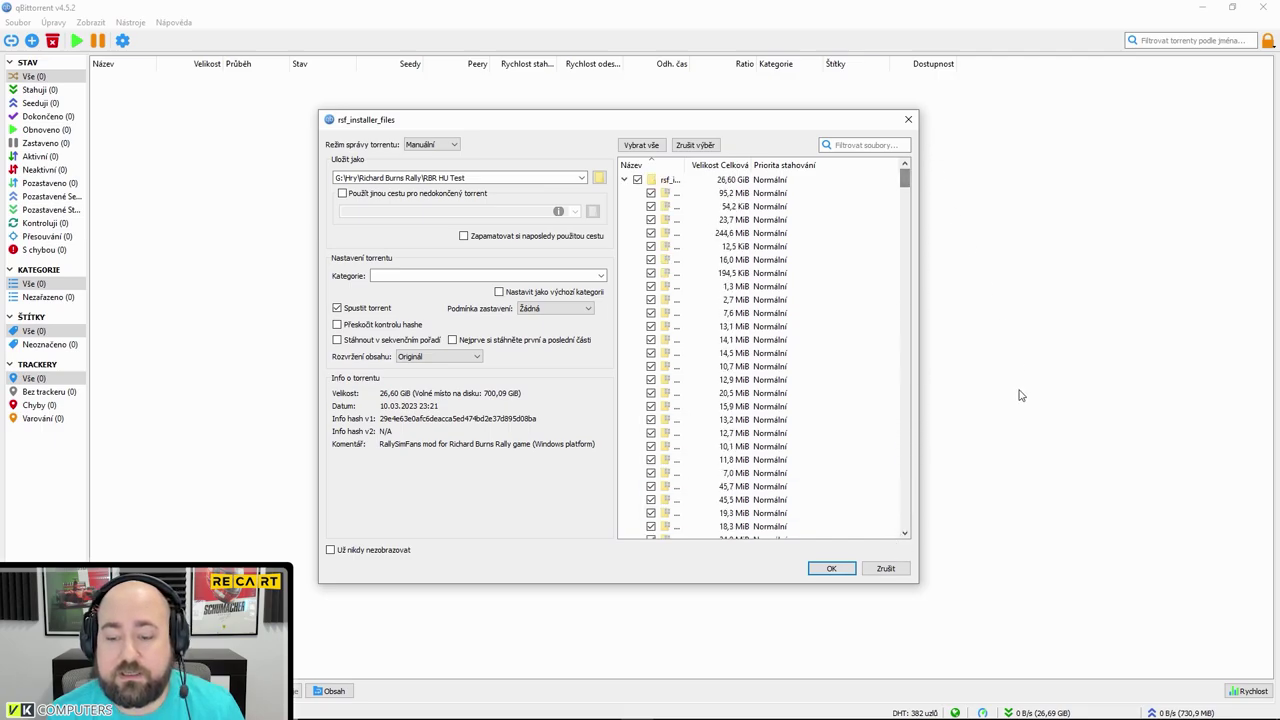
click(830, 569)
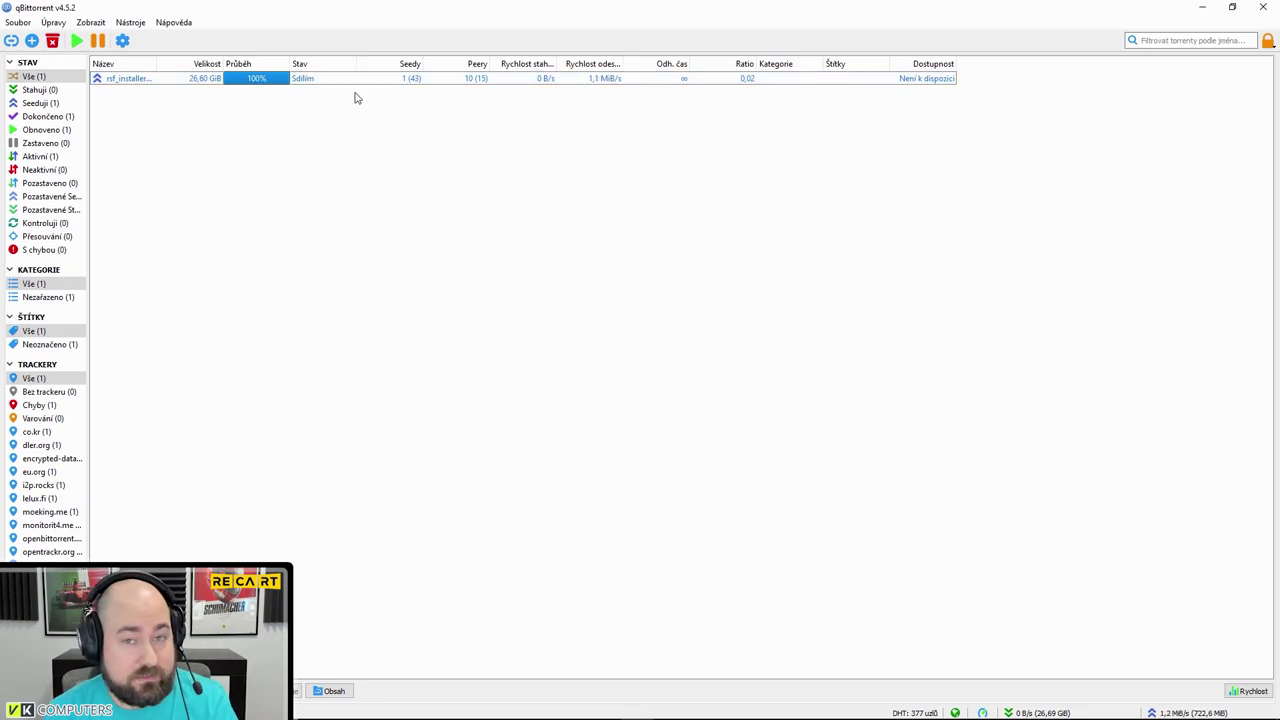
- Switch to Firefox and download Rallysimfans_Installer_v1.37.2 from the Rallysimfans download page
key(alt+Tab)
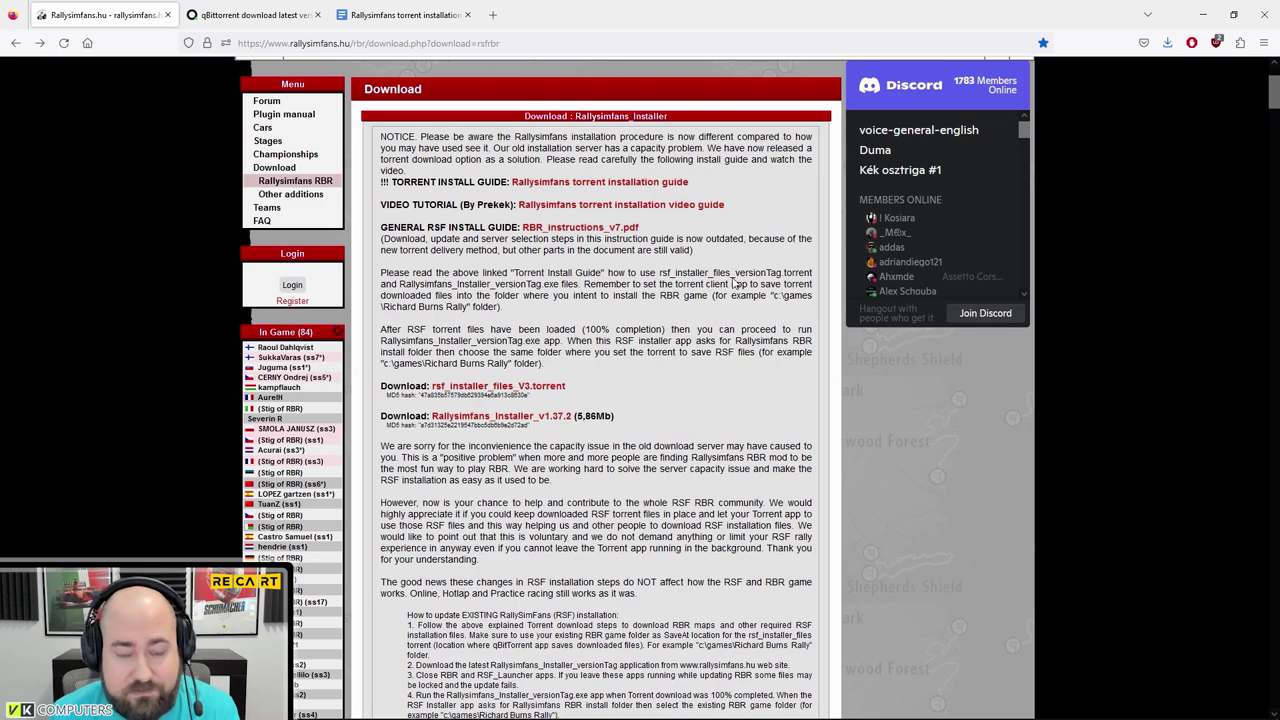
scroll(730, 280, up, 1)
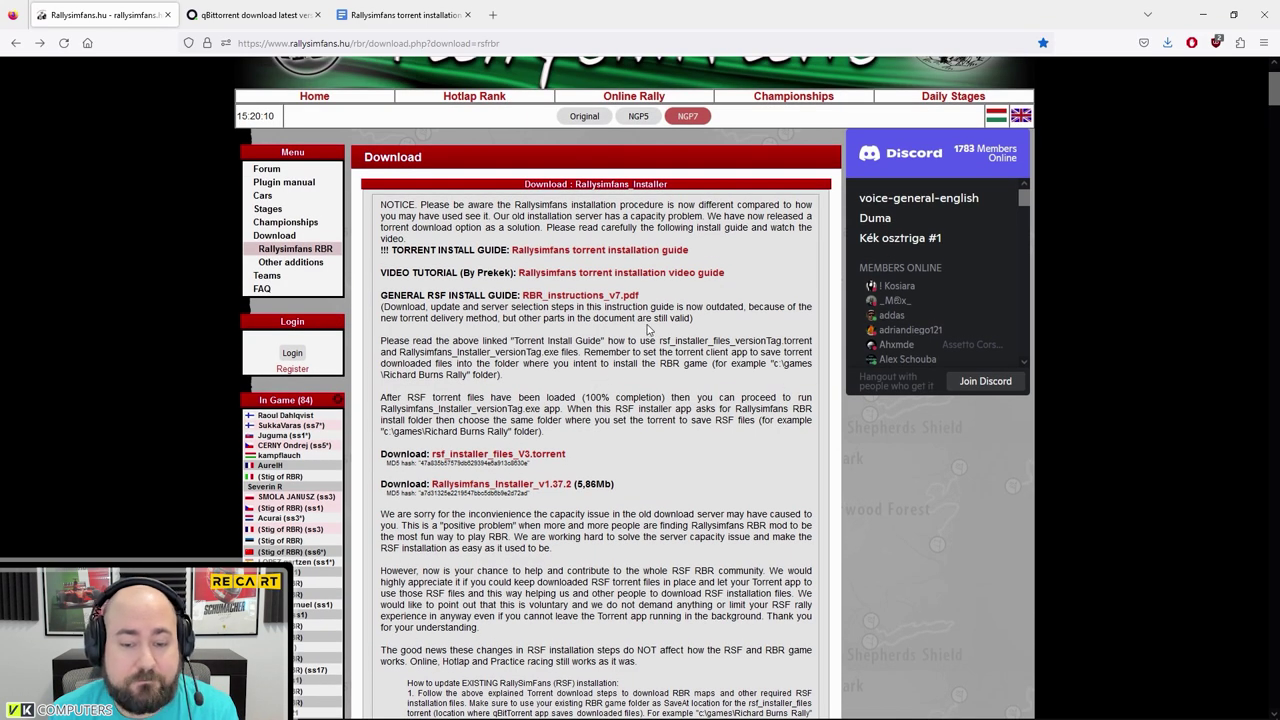
scroll(650, 340, down, 1)
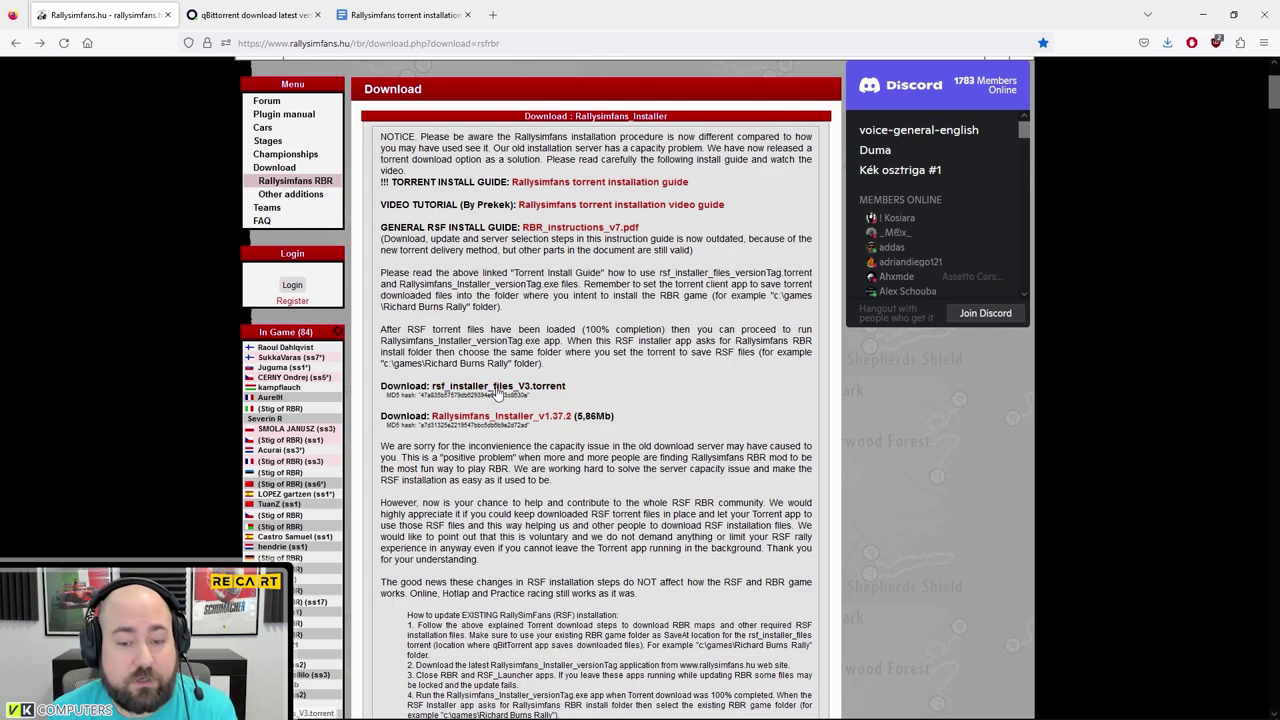
click(481, 423)
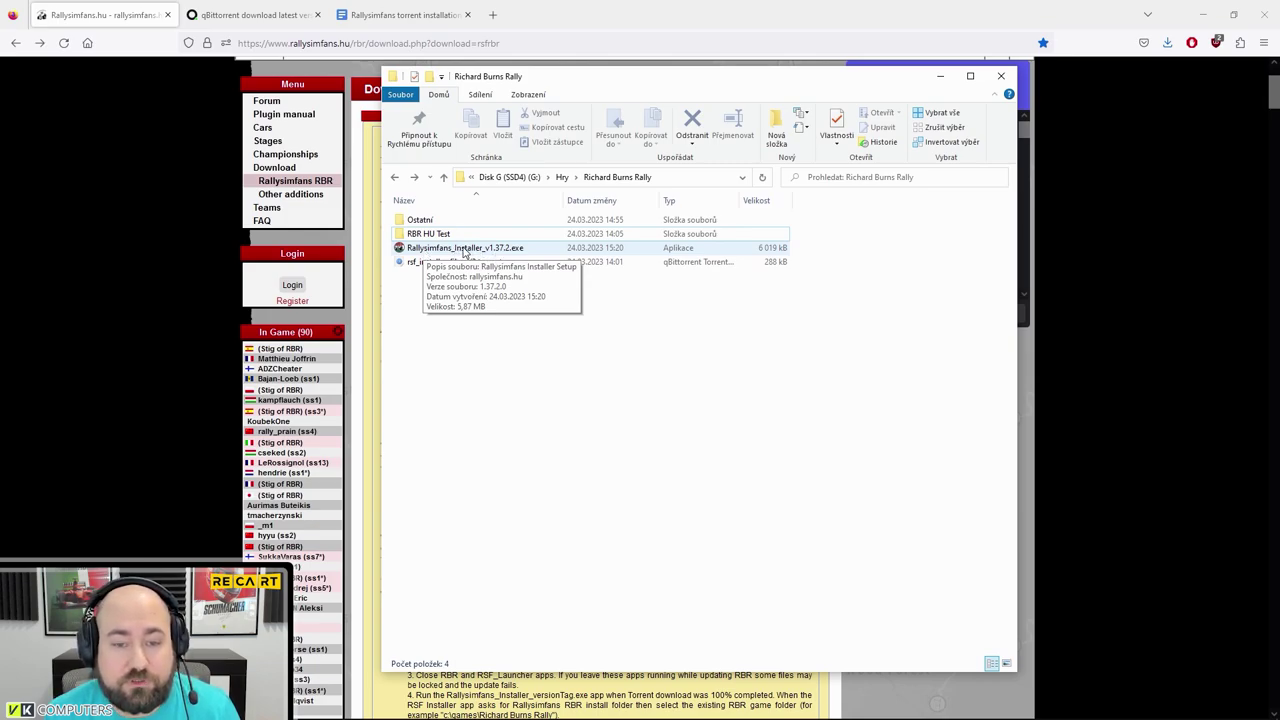
- Run Rallysimfans_Installer_v1.37.2.exe as administrator, overriding the SmartScreen block and allowing it to make changes
right_click(463, 250)
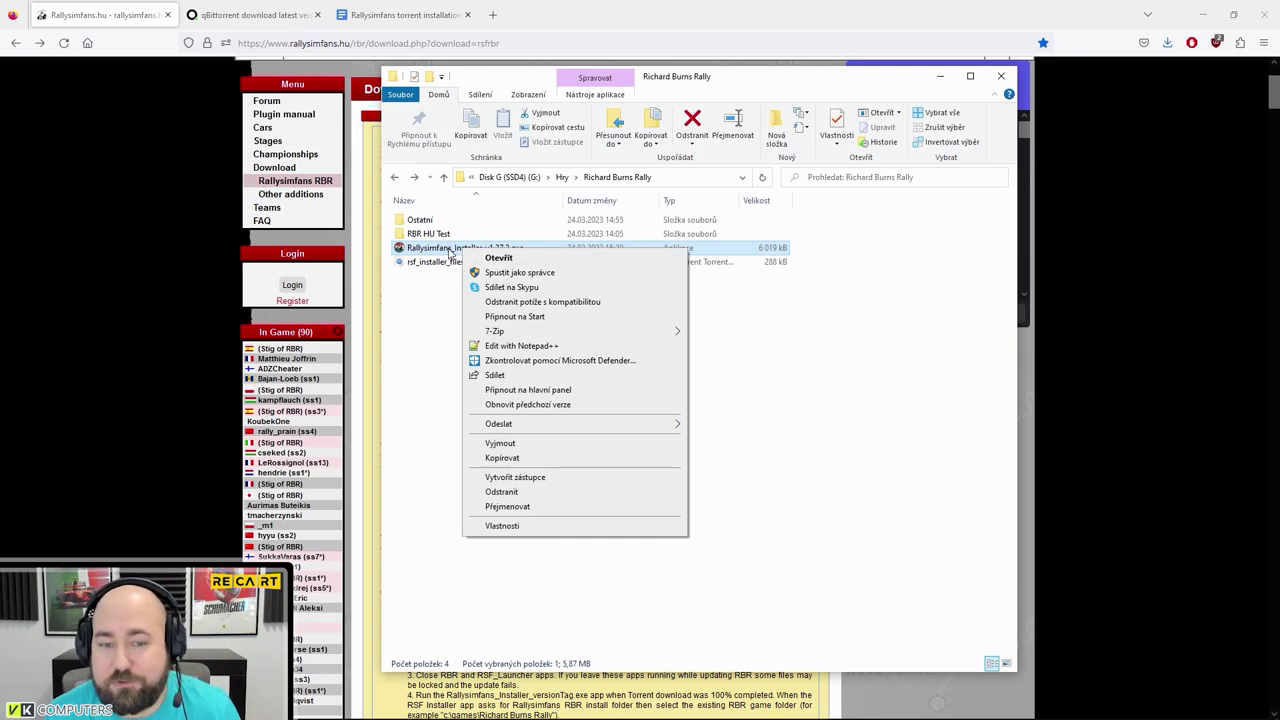
click(507, 274)
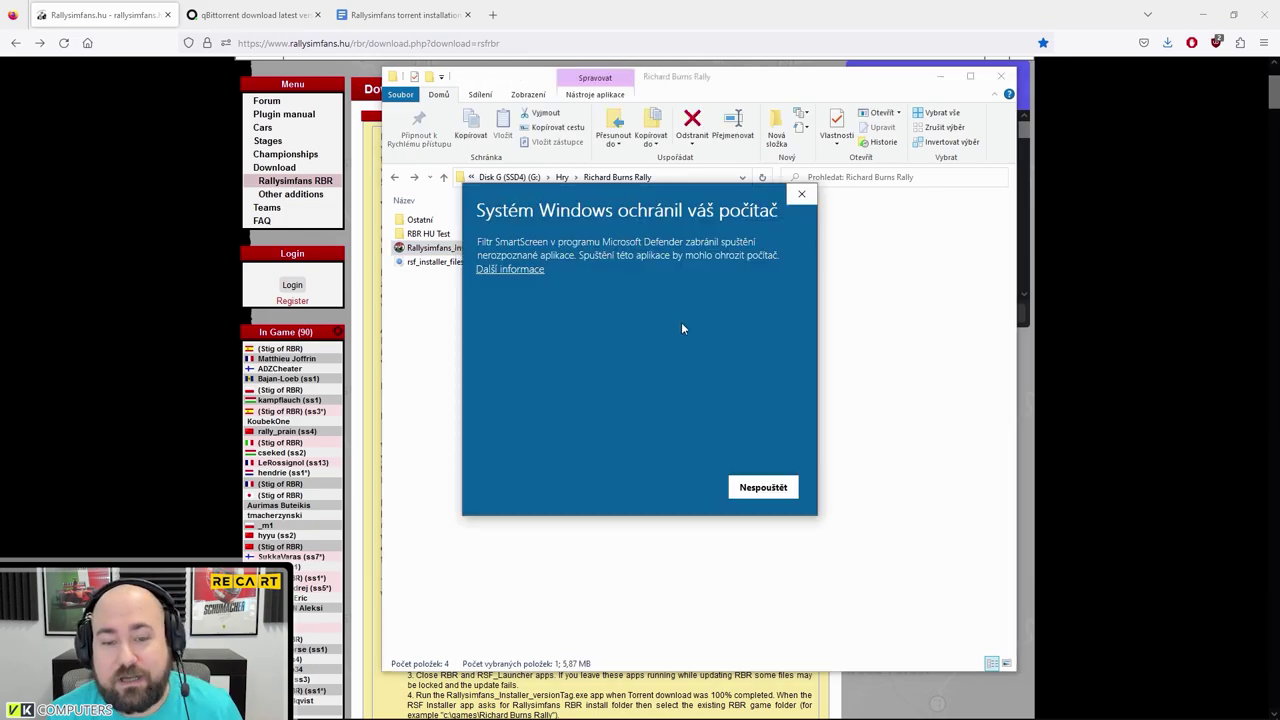
click(507, 273)
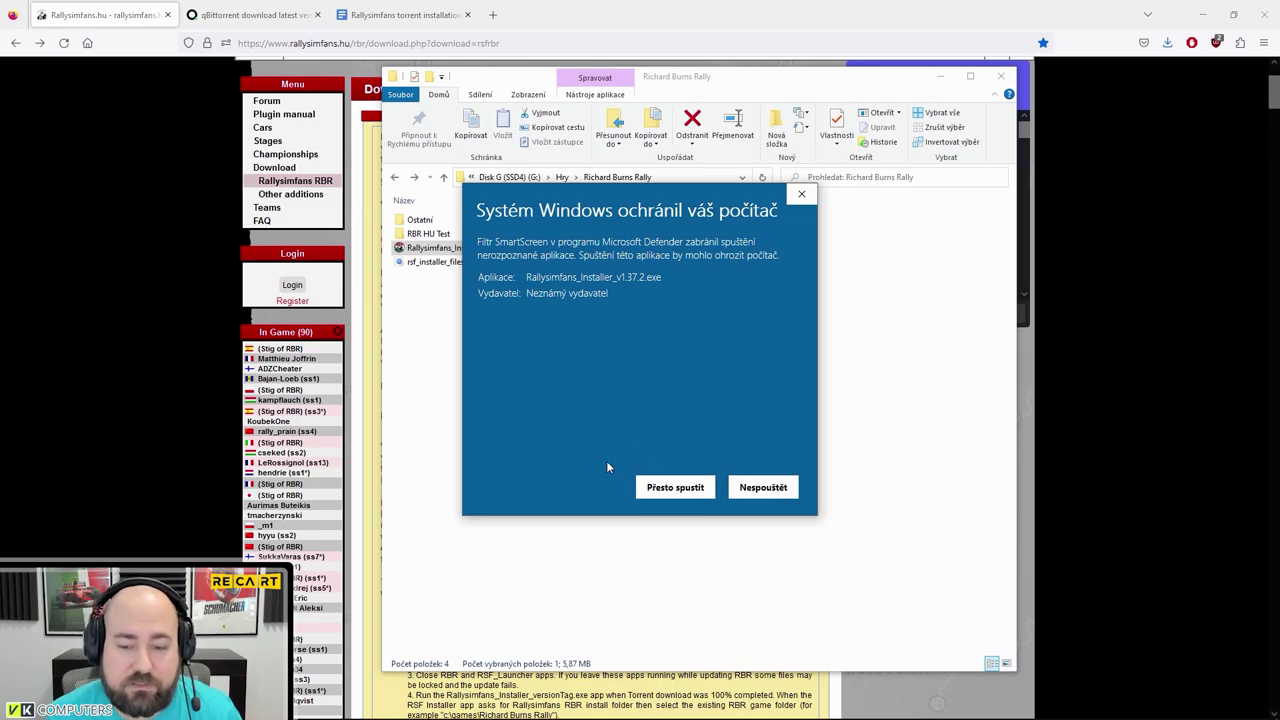
click(680, 488)
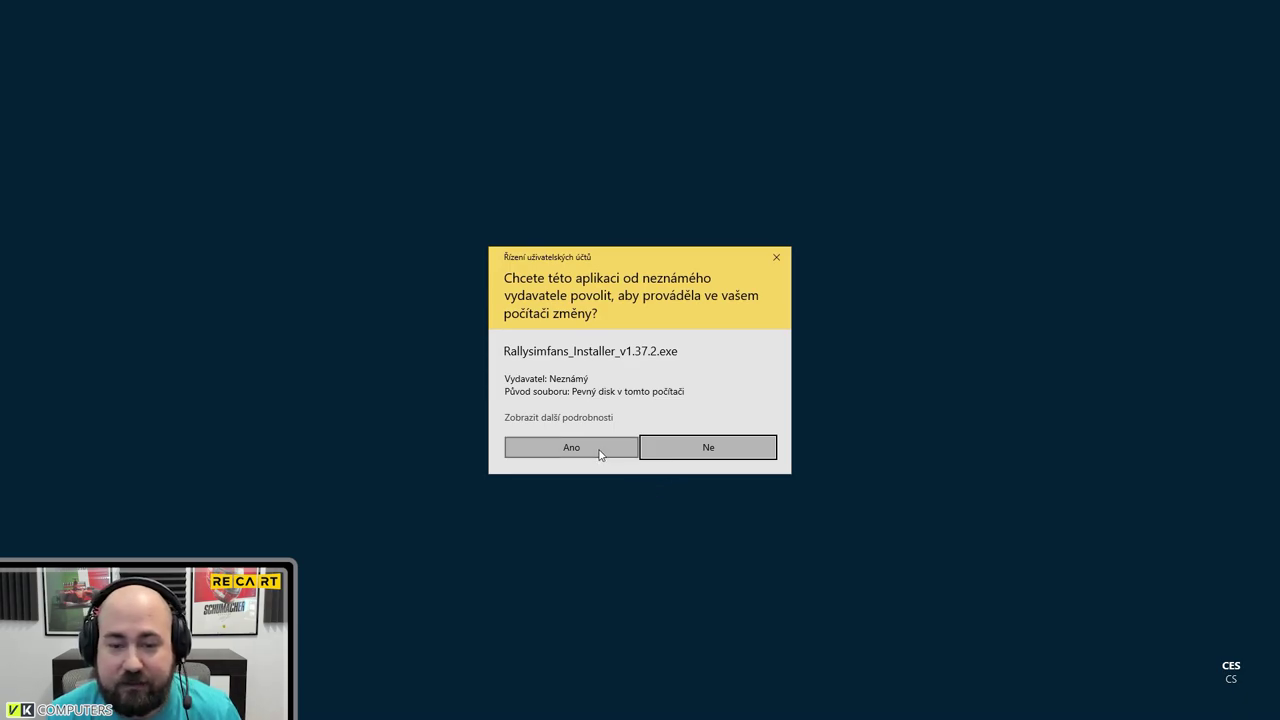
click(600, 452)
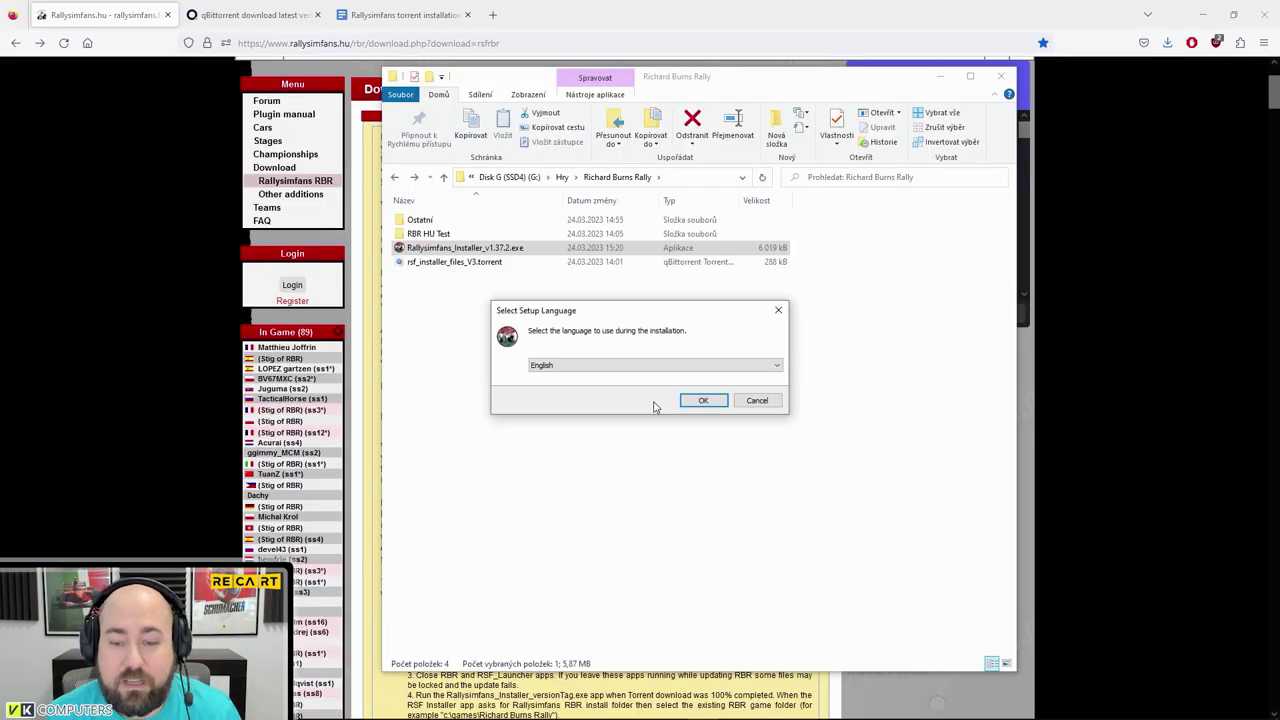
- Choose English as the setup language and proceed past the installer's information page
drag(651, 313, 648, 311)
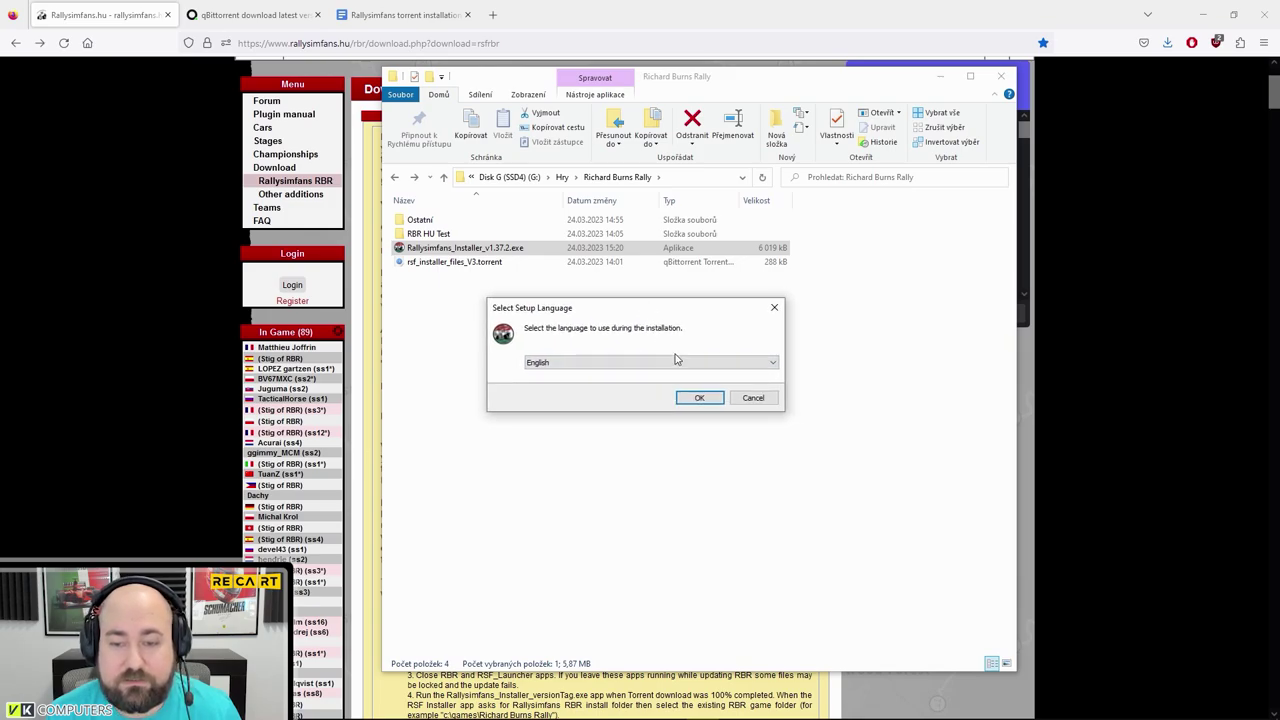
click(568, 361)
click(569, 374)
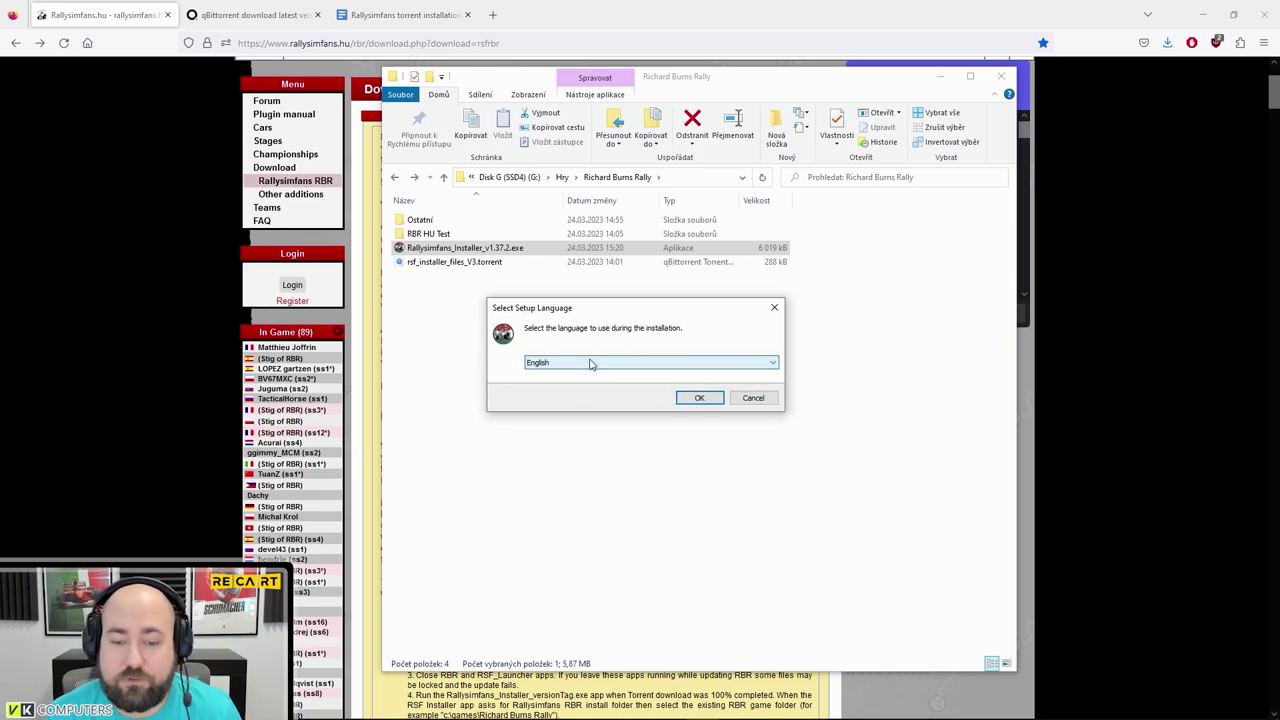
click(700, 398)
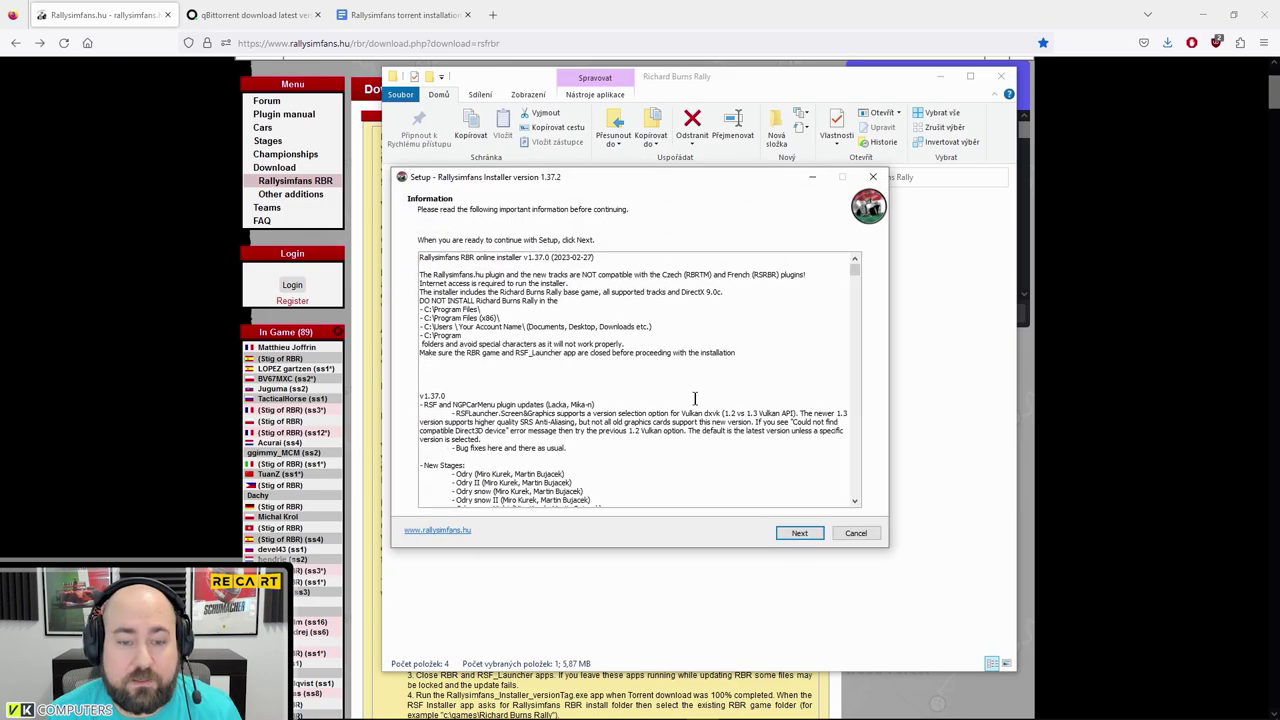
click(799, 534)
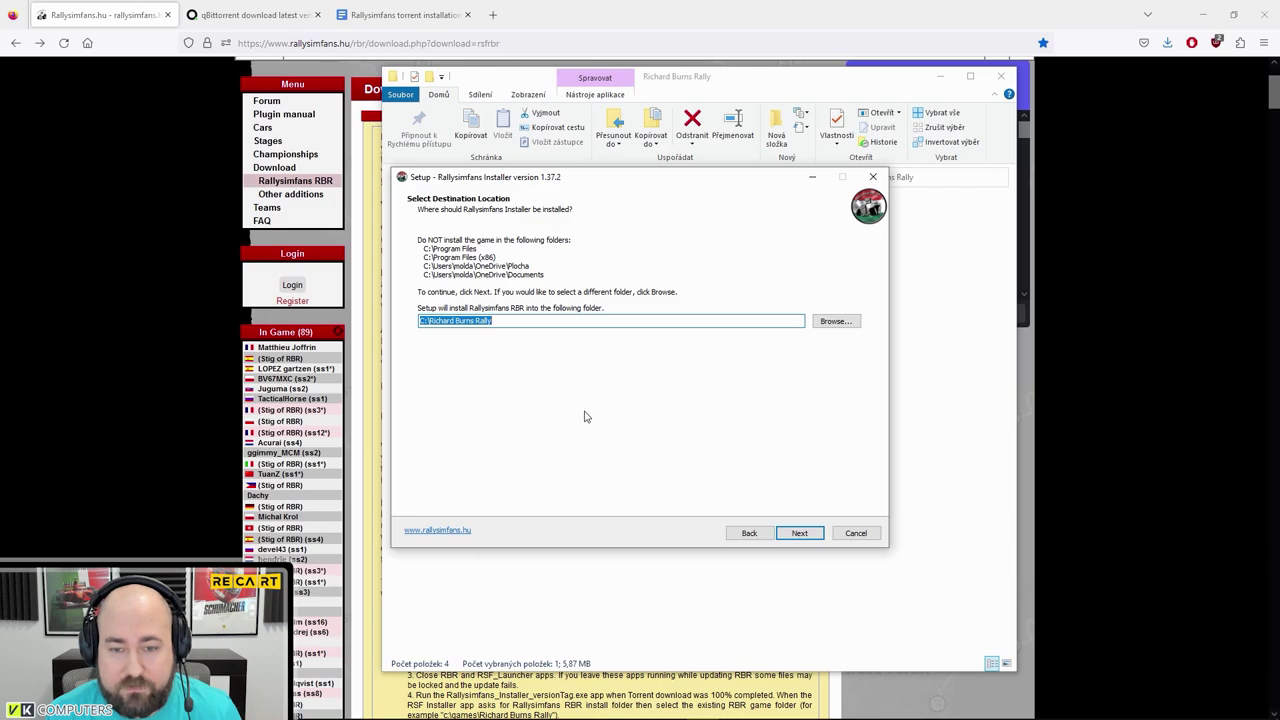
- Set the installation folder to G:\Hry\Richard Burns Rally\RBR HU Test and proceed with Full installation to the component selection
click(835, 324)
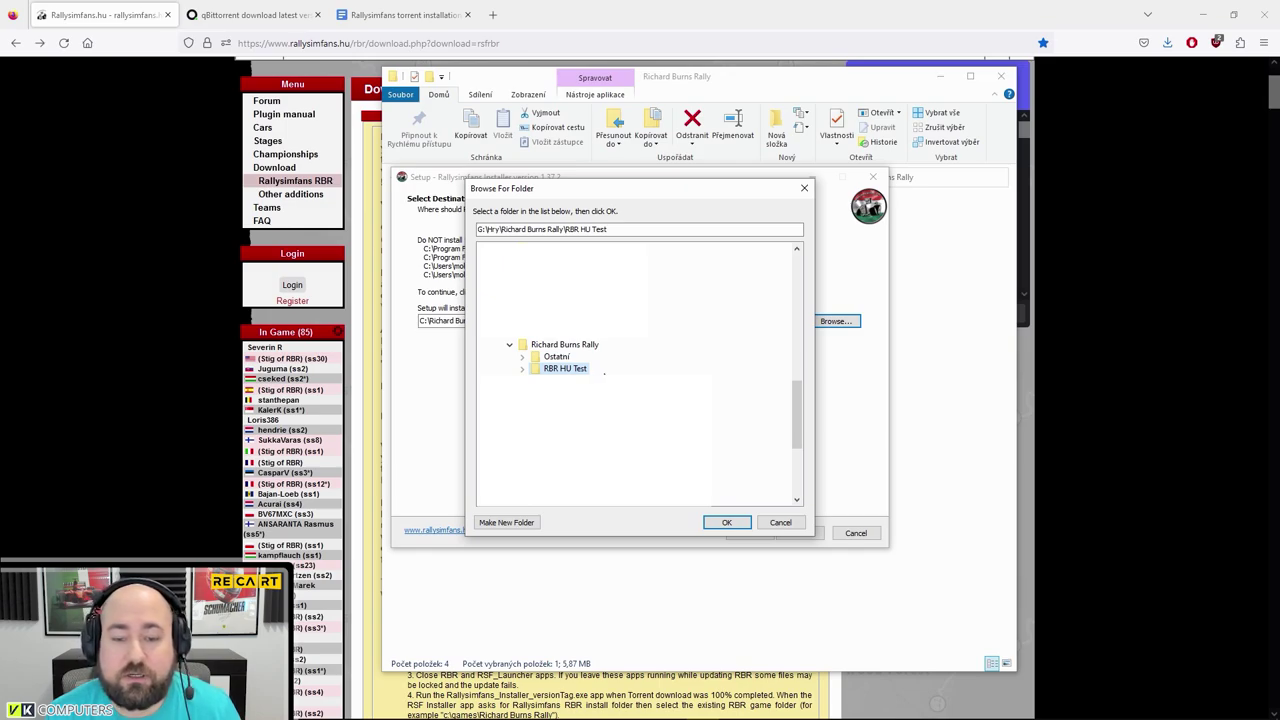
click(730, 524)
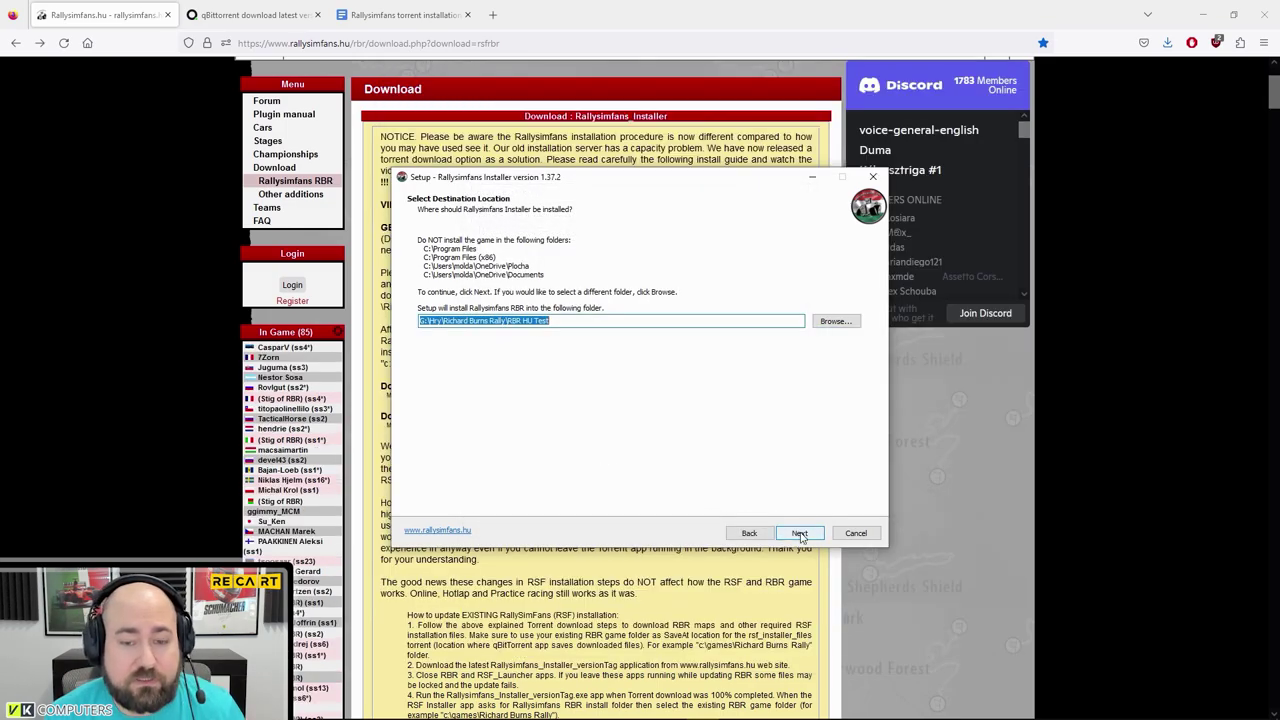
click(800, 534)
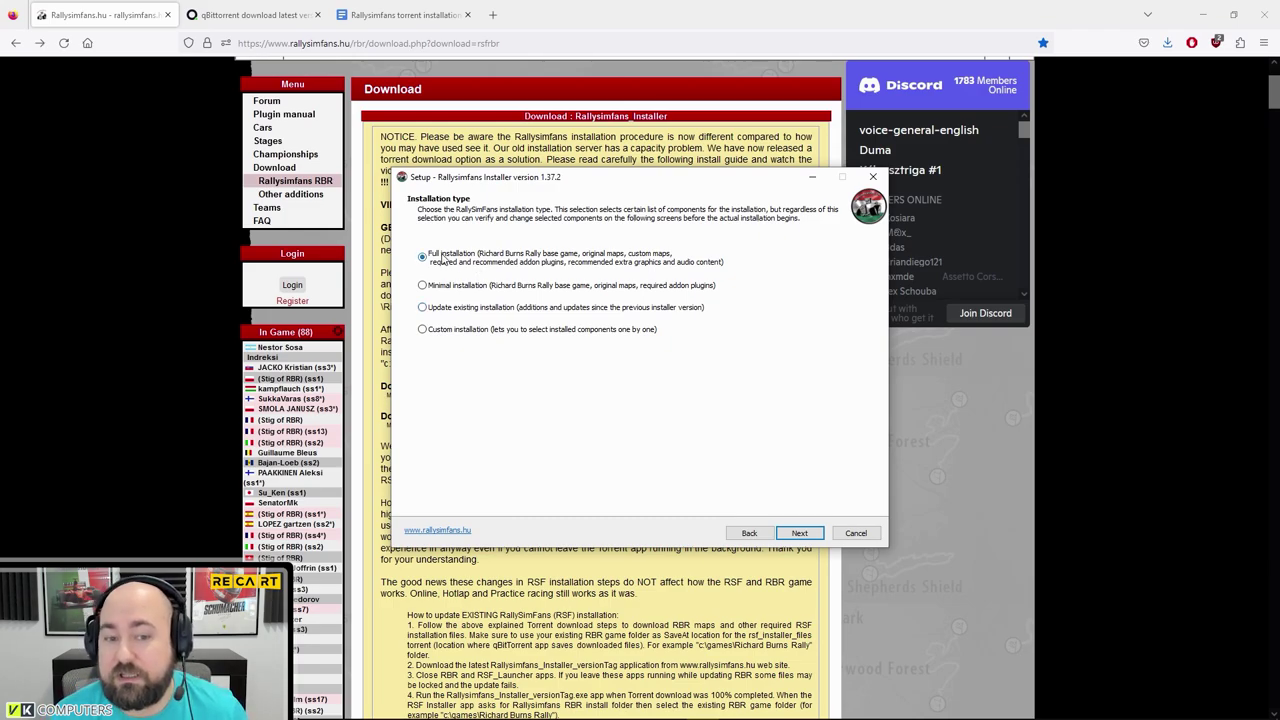
click(800, 530)
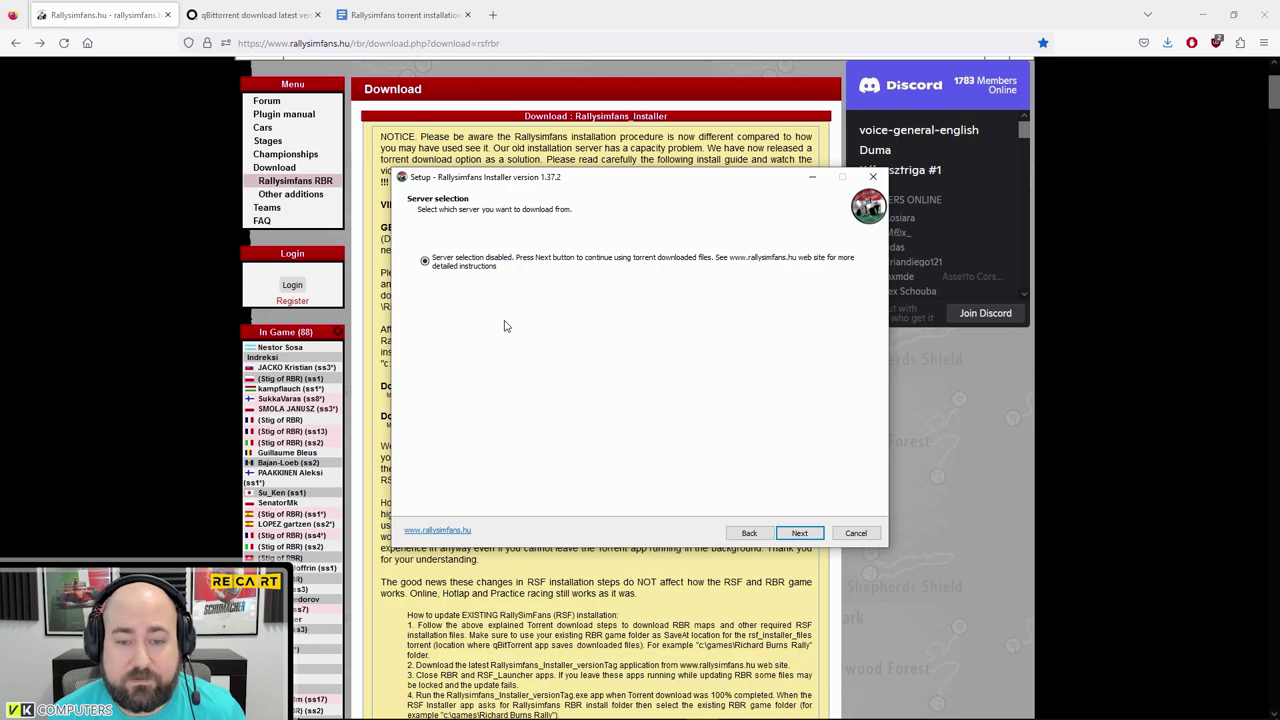
click(800, 533)
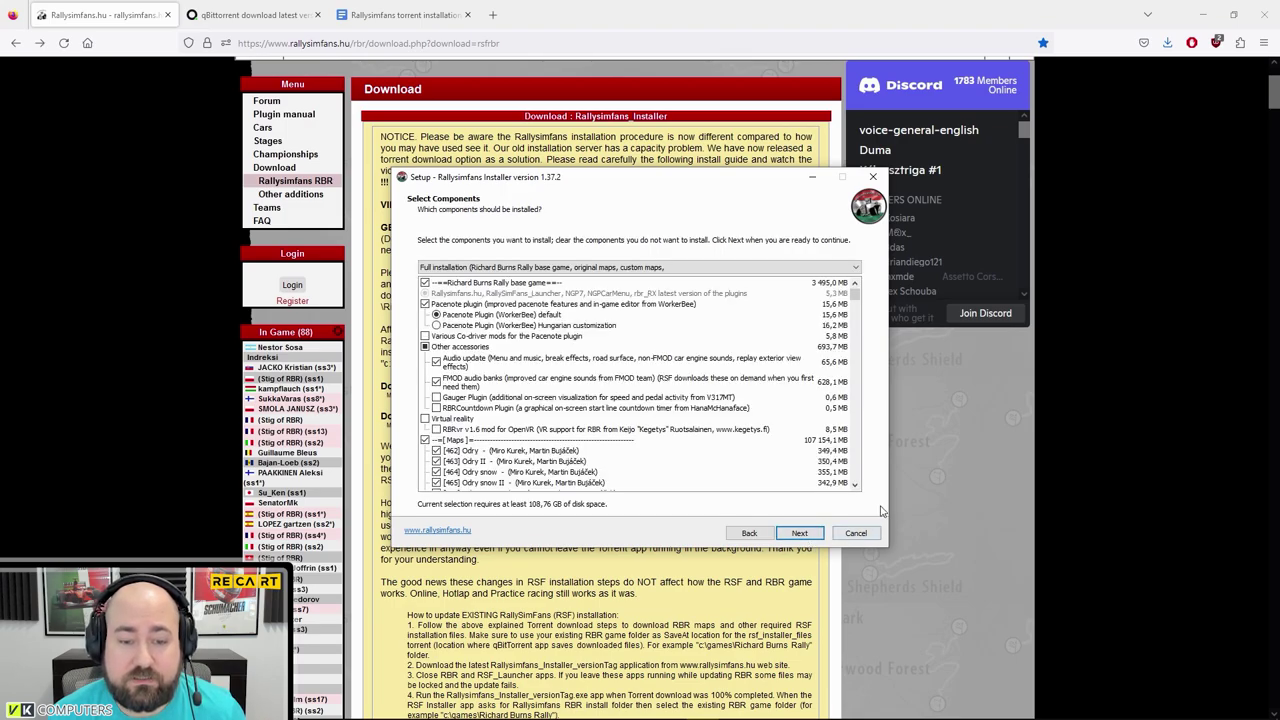
- Add the Gauger Plugin and RBRCountdown Plugin to the installed components and proceed to the additional tasks
drag(857, 293, 888, 258)
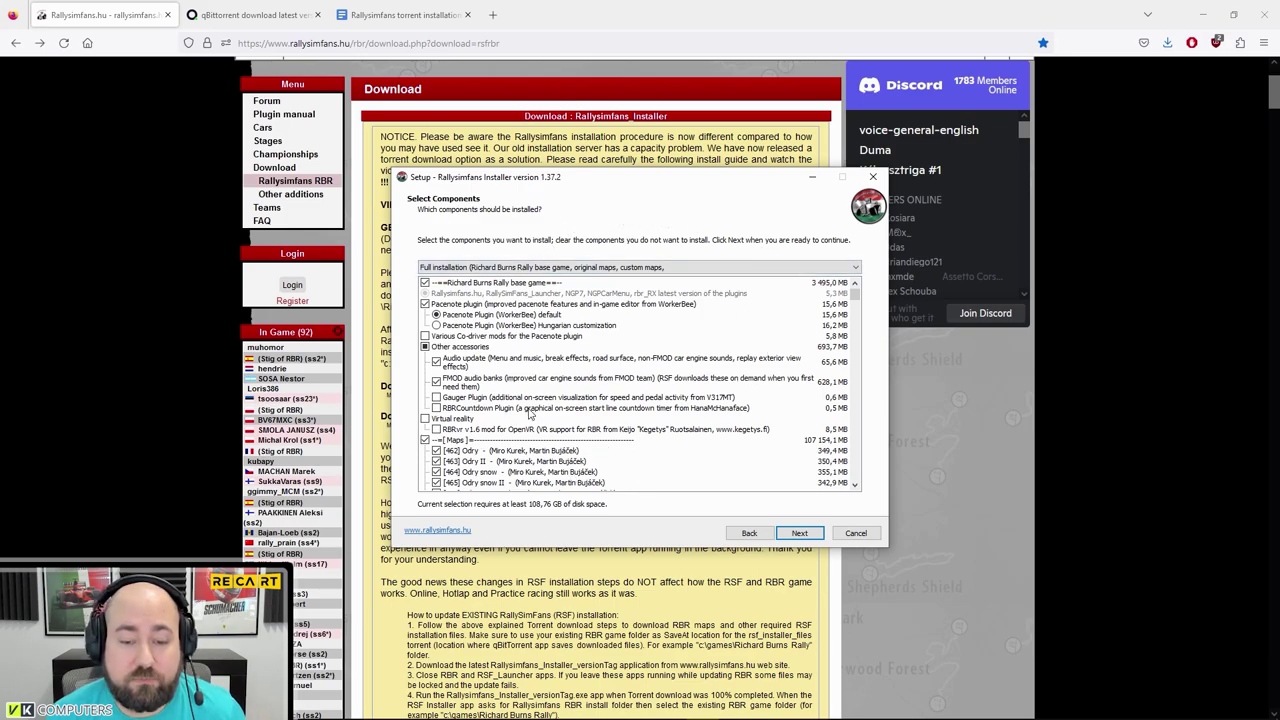
click(436, 408)
click(436, 397)
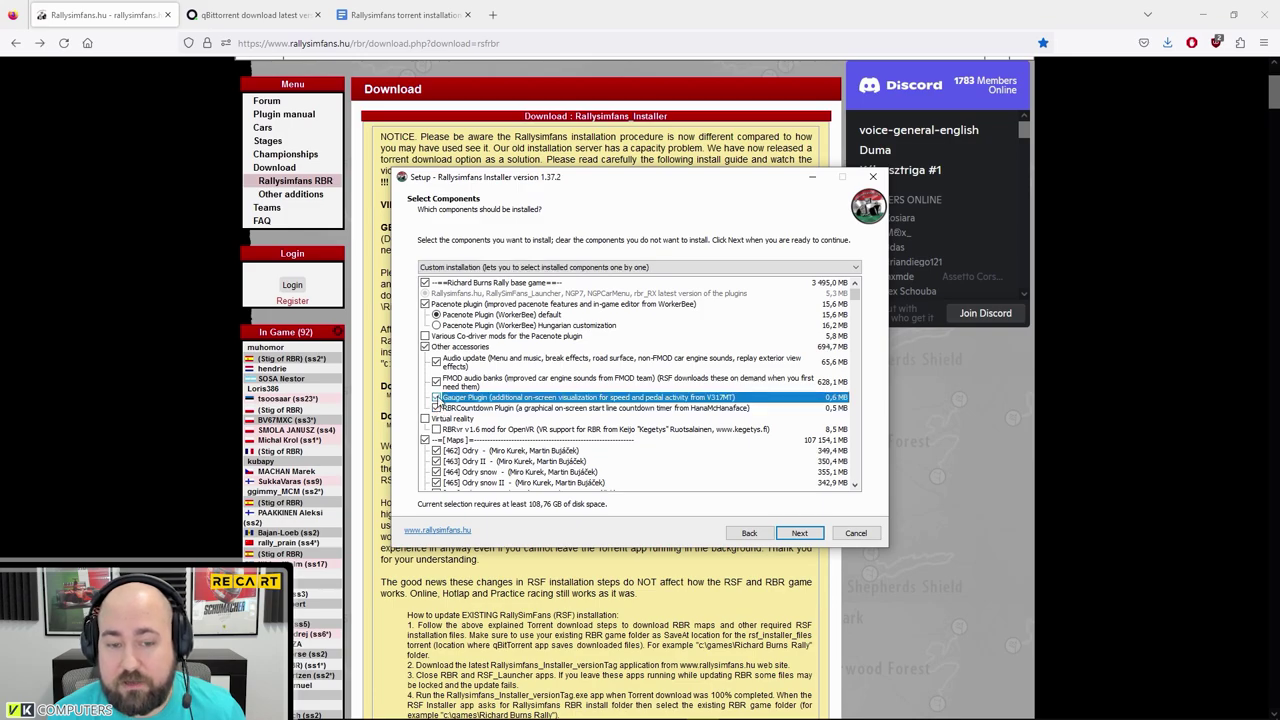
click(801, 533)
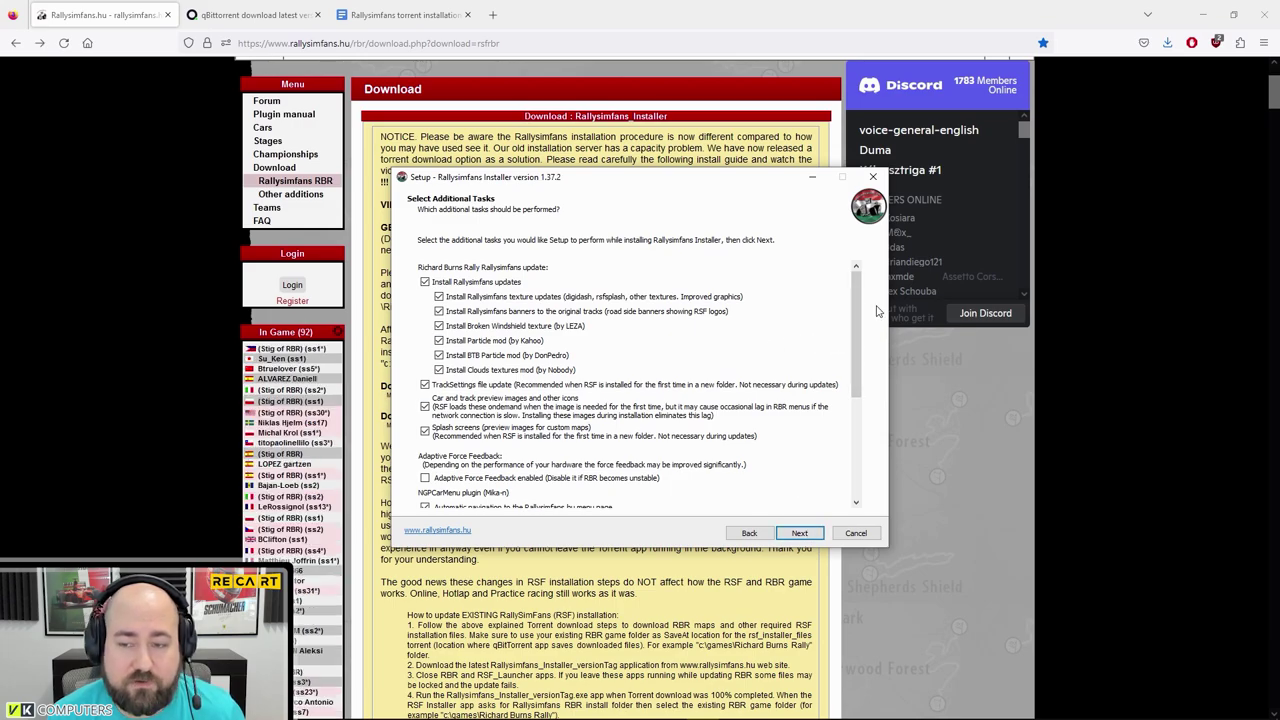
- Review the additional tasks, keep the default selection, and start the installation from the Ready to Install summary
drag(860, 299, 885, 410)
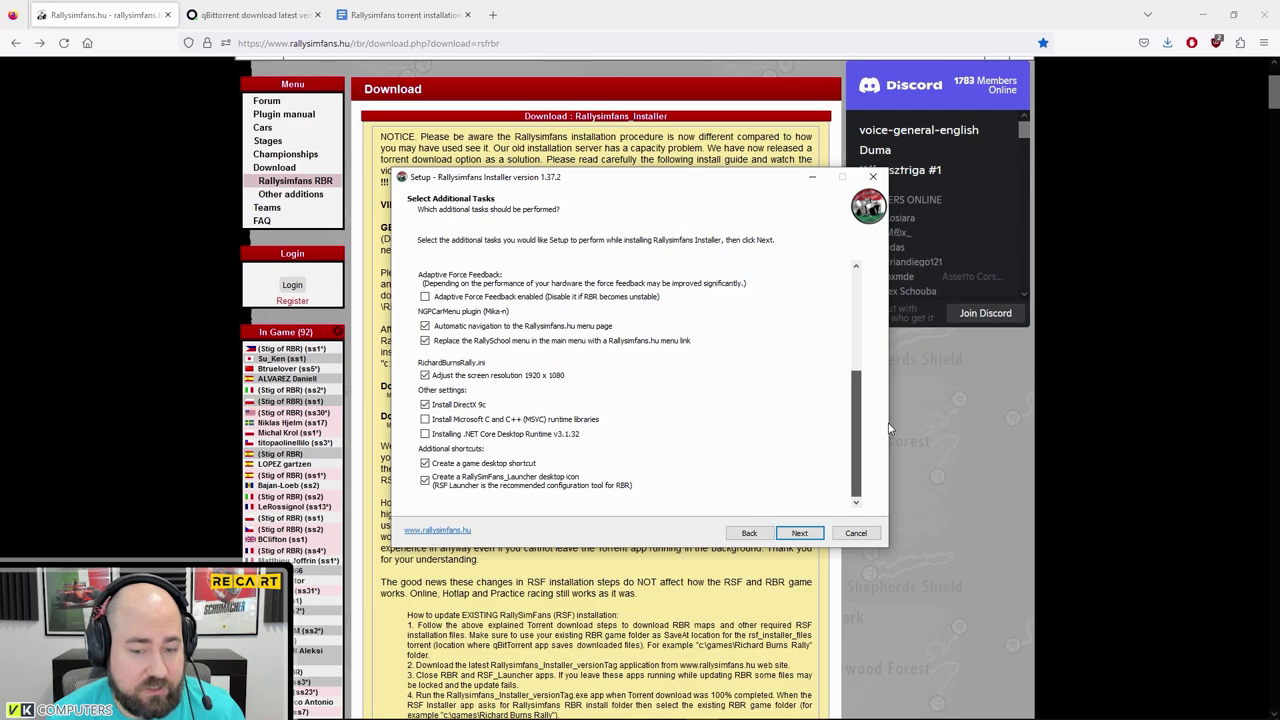
drag(890, 428, 872, 285)
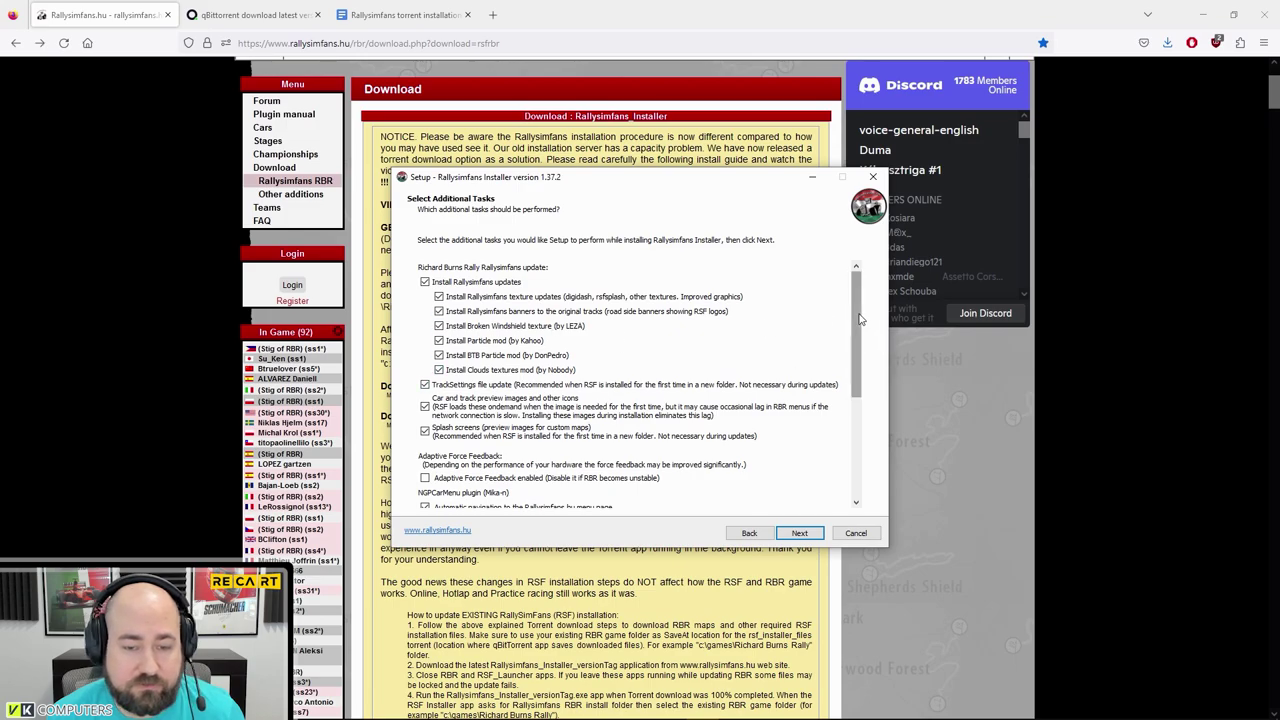
scroll(865, 343, down, 1)
scroll(866, 343, down, 5)
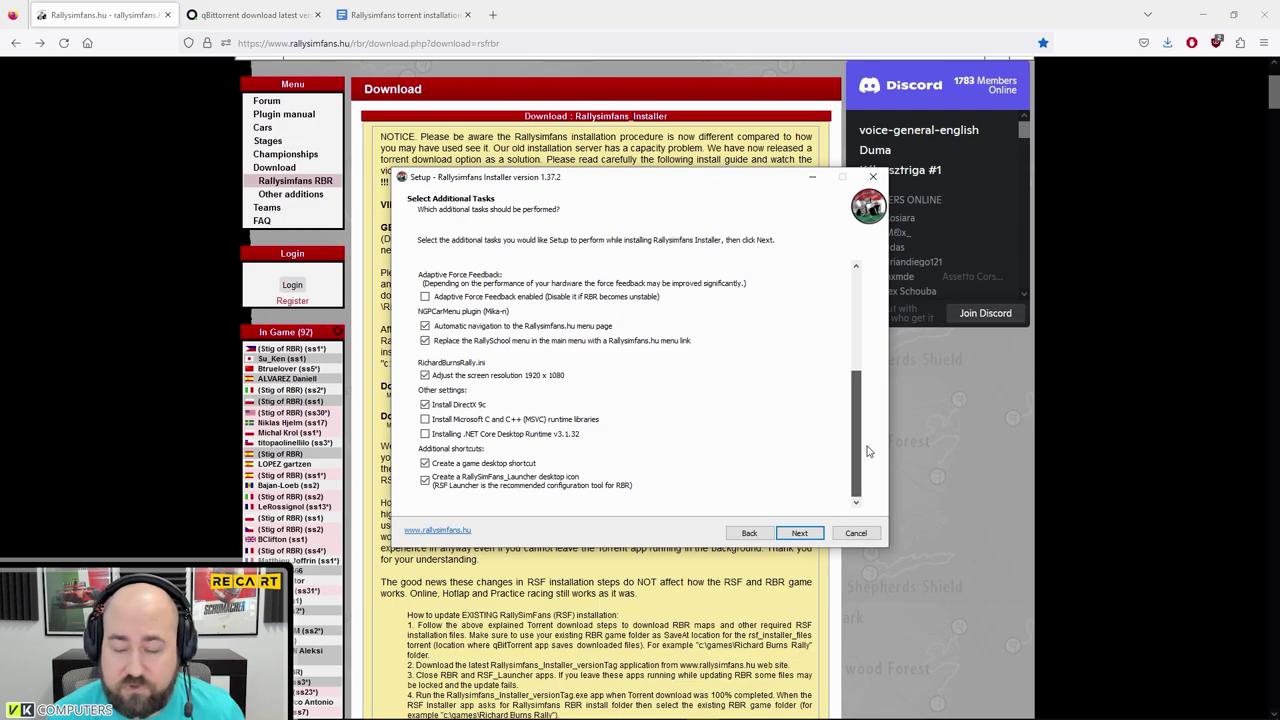
scroll(867, 440, up, 5)
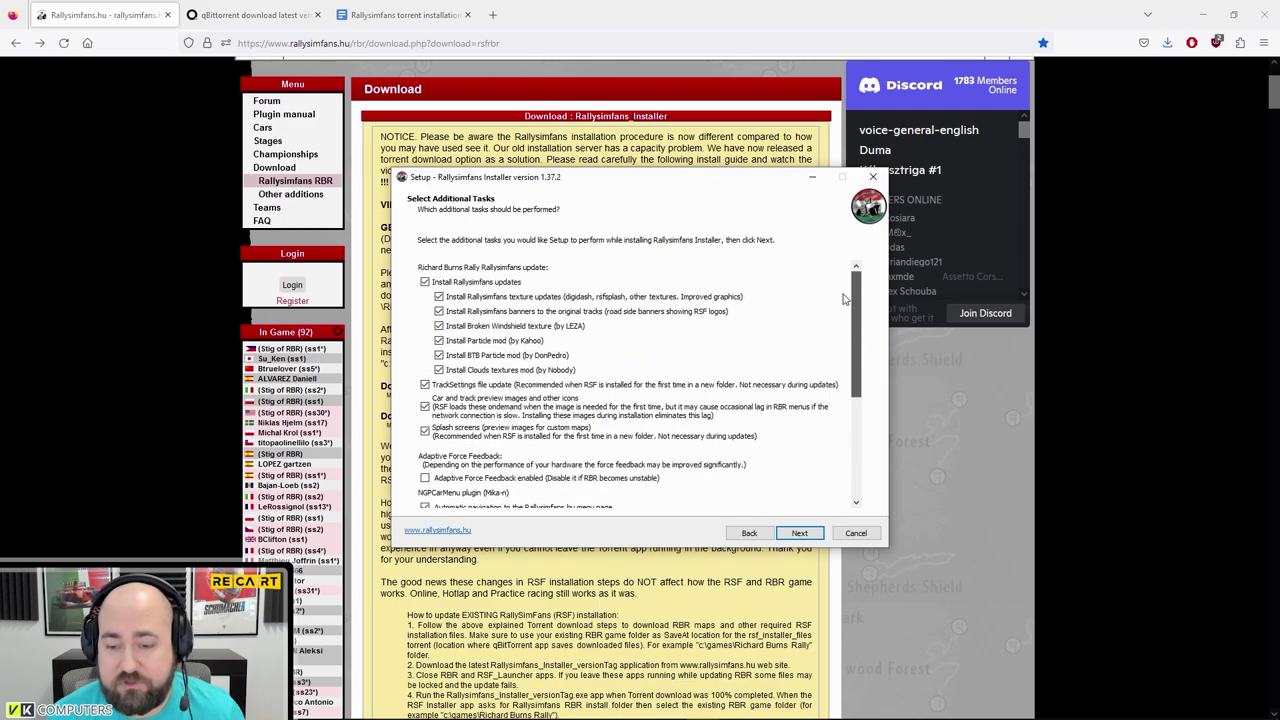
click(802, 534)
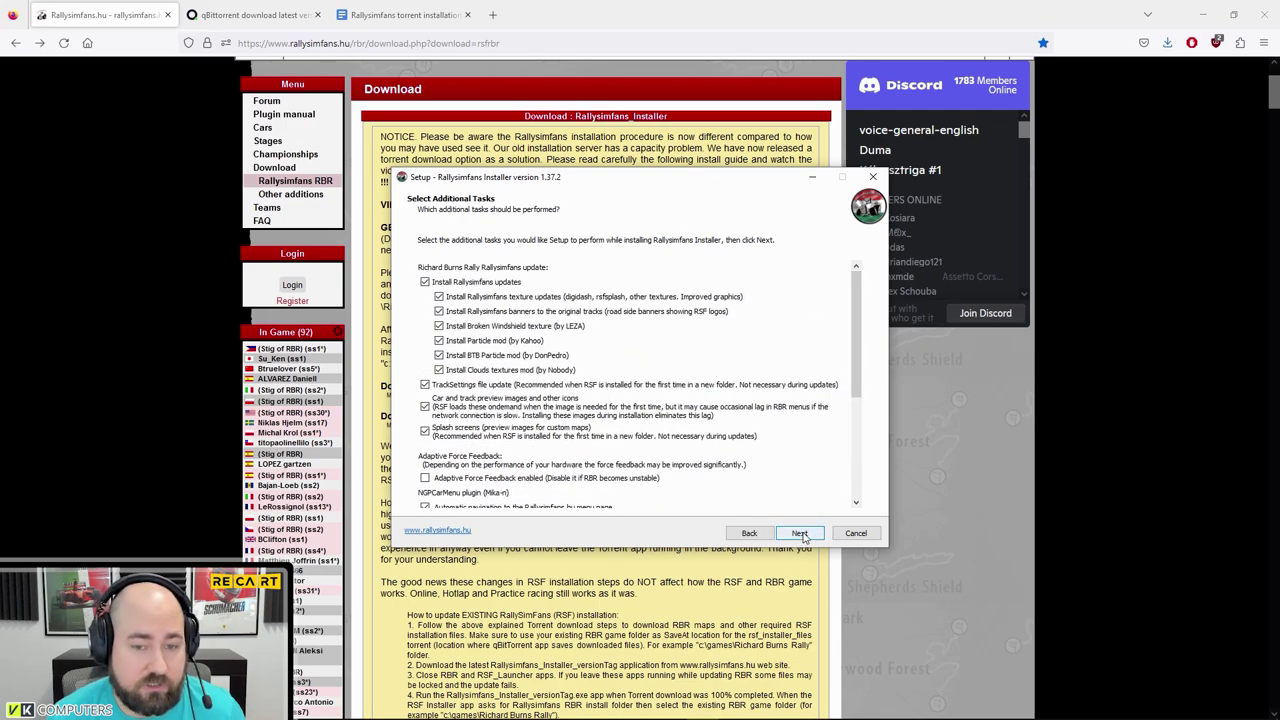
click(800, 534)
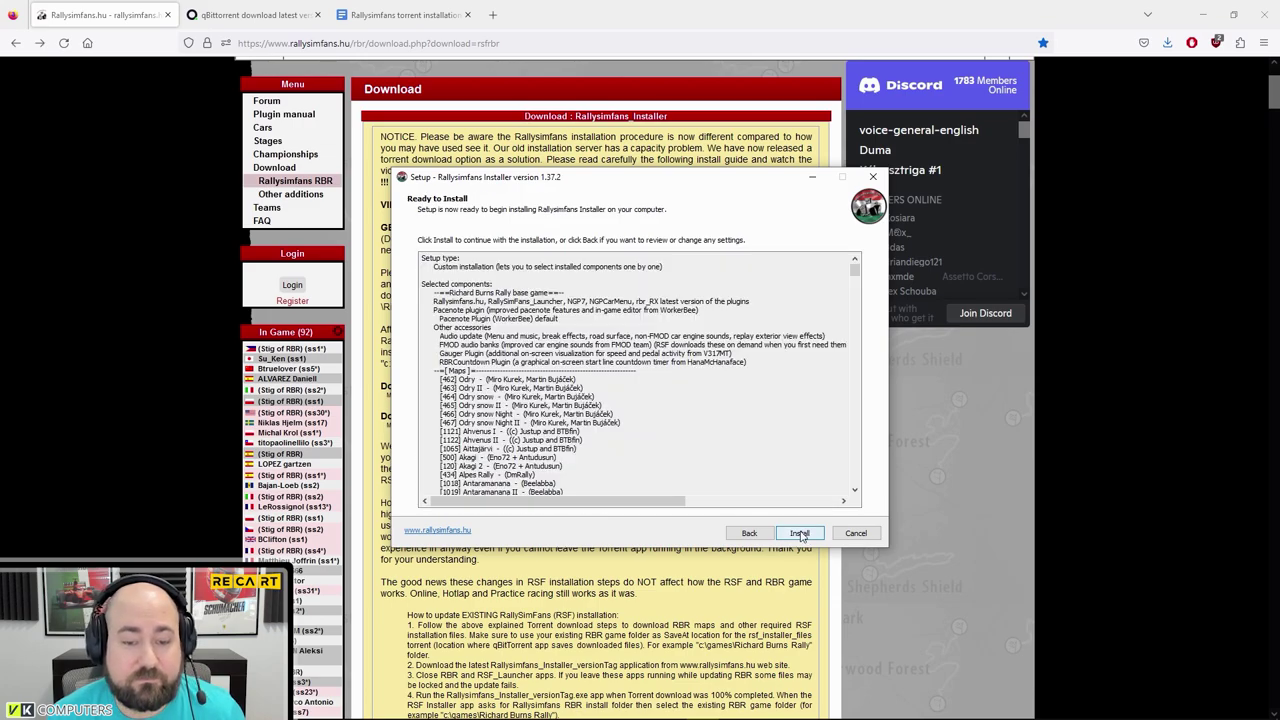
click(800, 534)
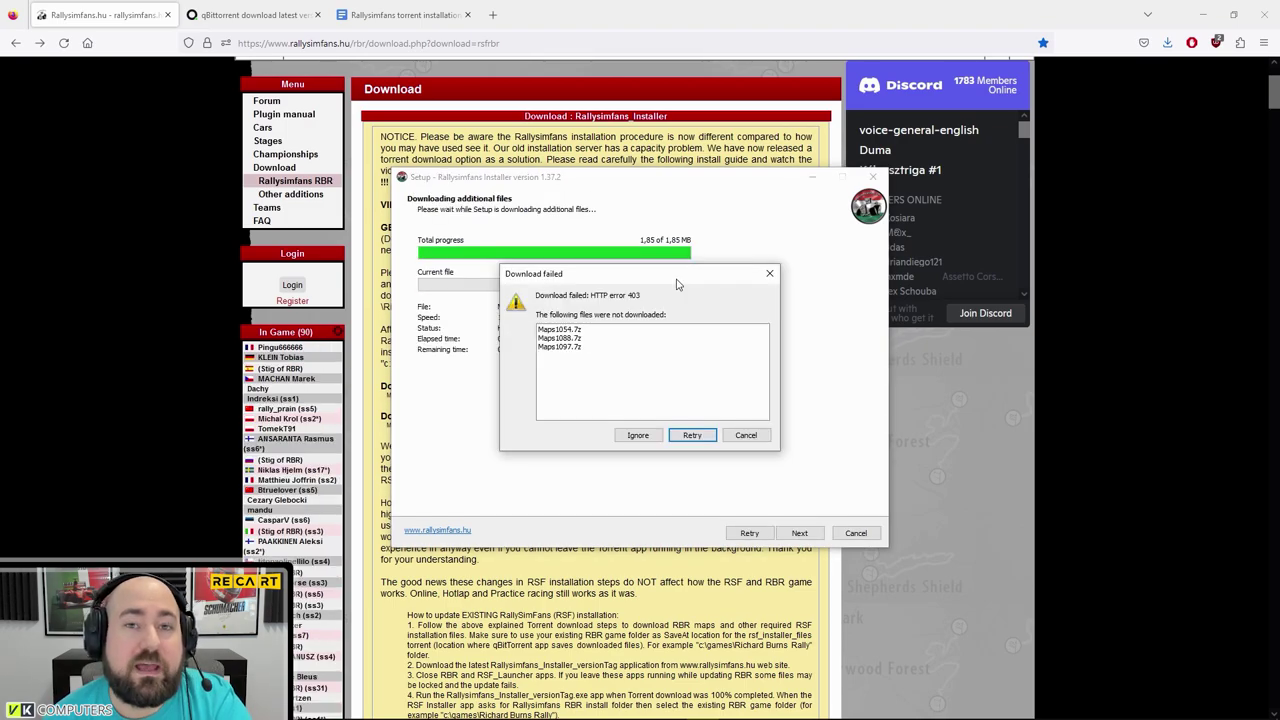
- Ignore the failed map downloads and finish the setup wizard with Run RallySimFans_Launcher enabled
drag(674, 284, 668, 248)
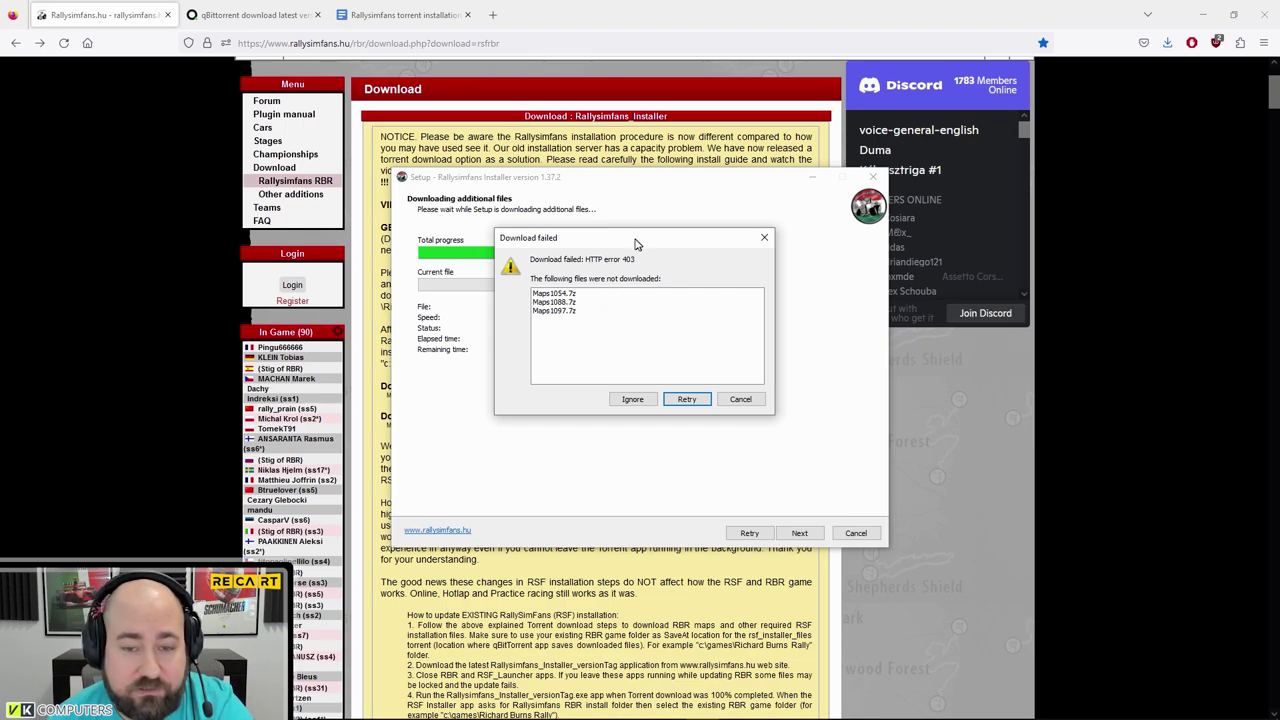
drag(635, 244, 627, 237)
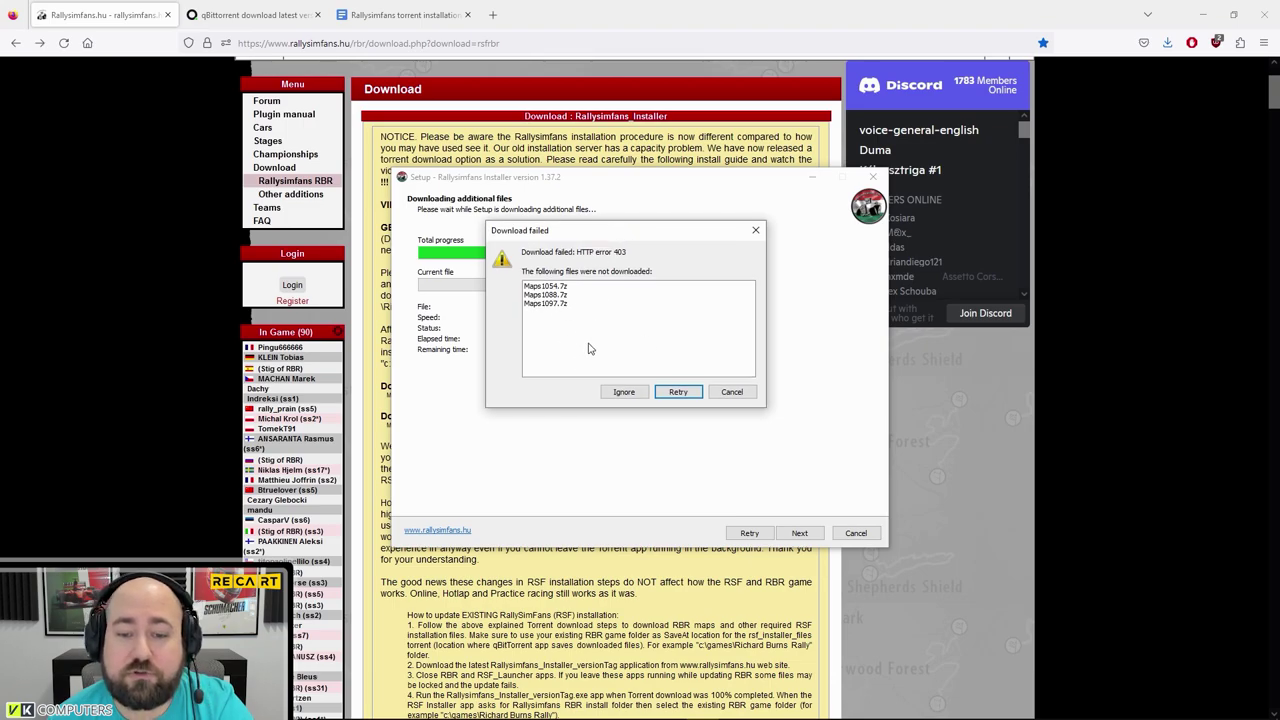
drag(588, 239, 591, 245)
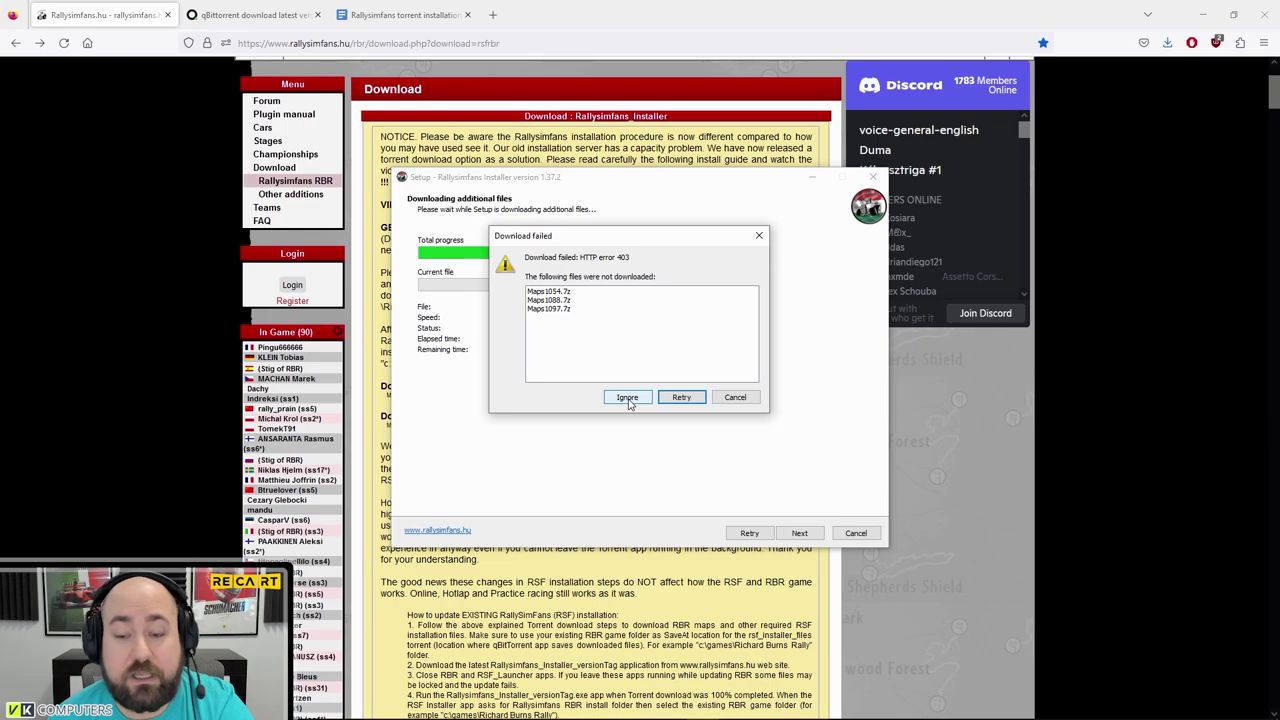
click(628, 399)
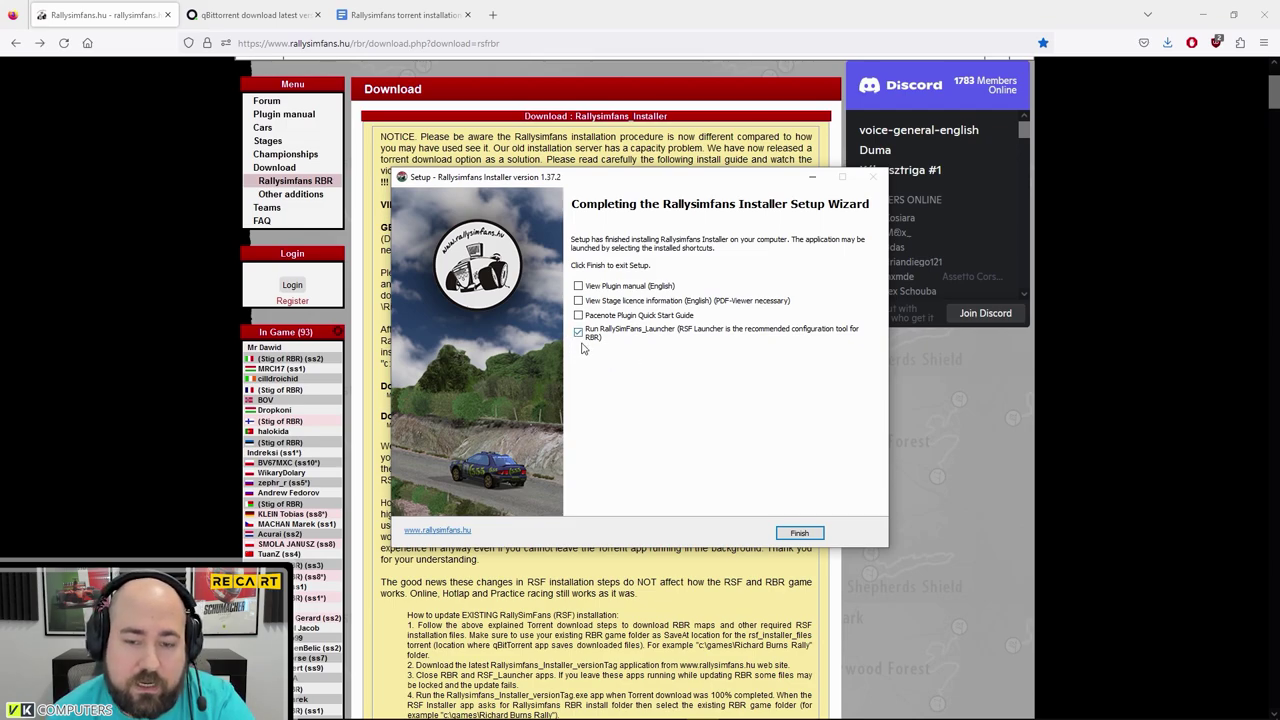
click(799, 531)
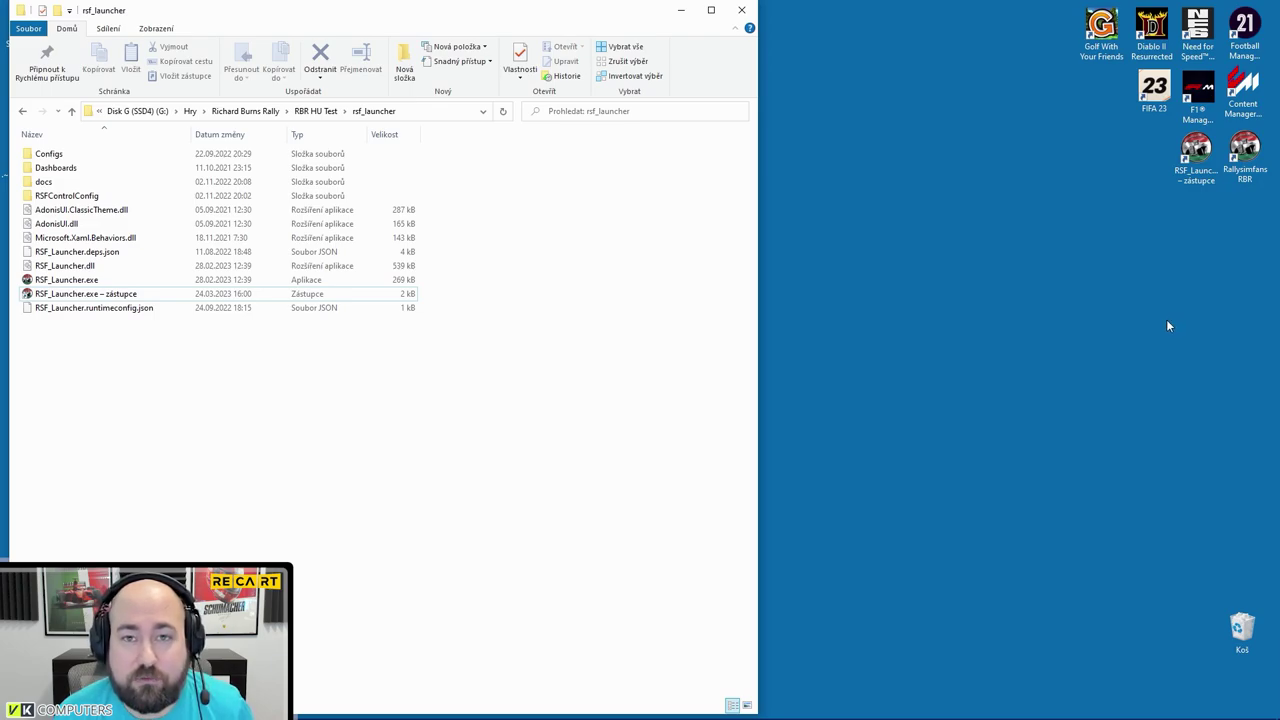
- Start RSF Launcher from its desktop shortcut and accept the offered .NET Core download
double_click(1196, 150)
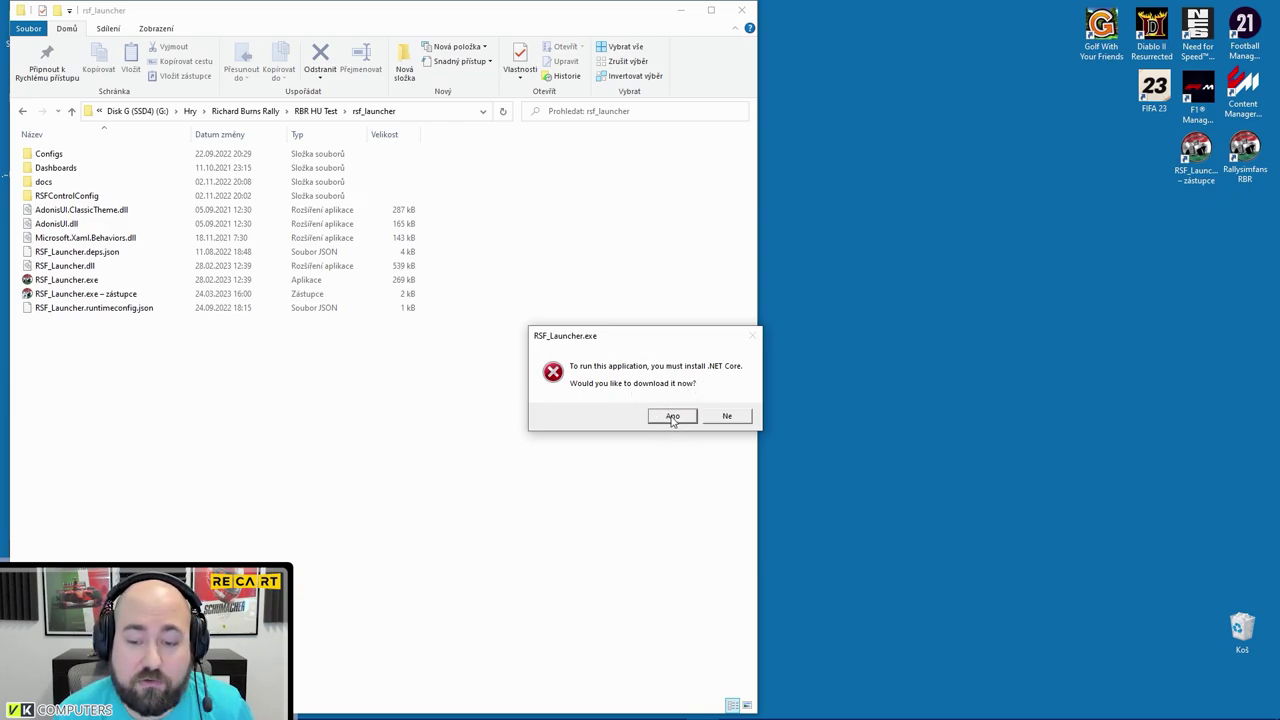
click(672, 416)
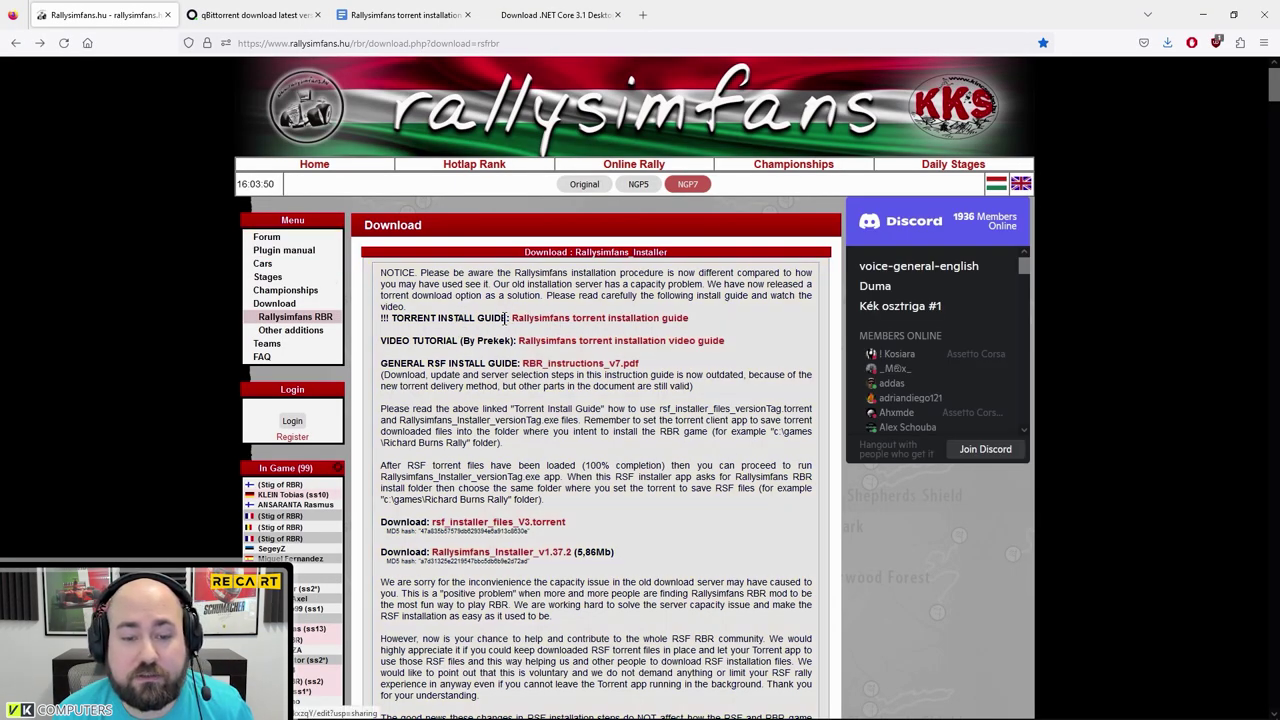
- Open the Rallysimfans torrent installation guide from the download page and go to its item about RSF launcher not opening
click(609, 321)
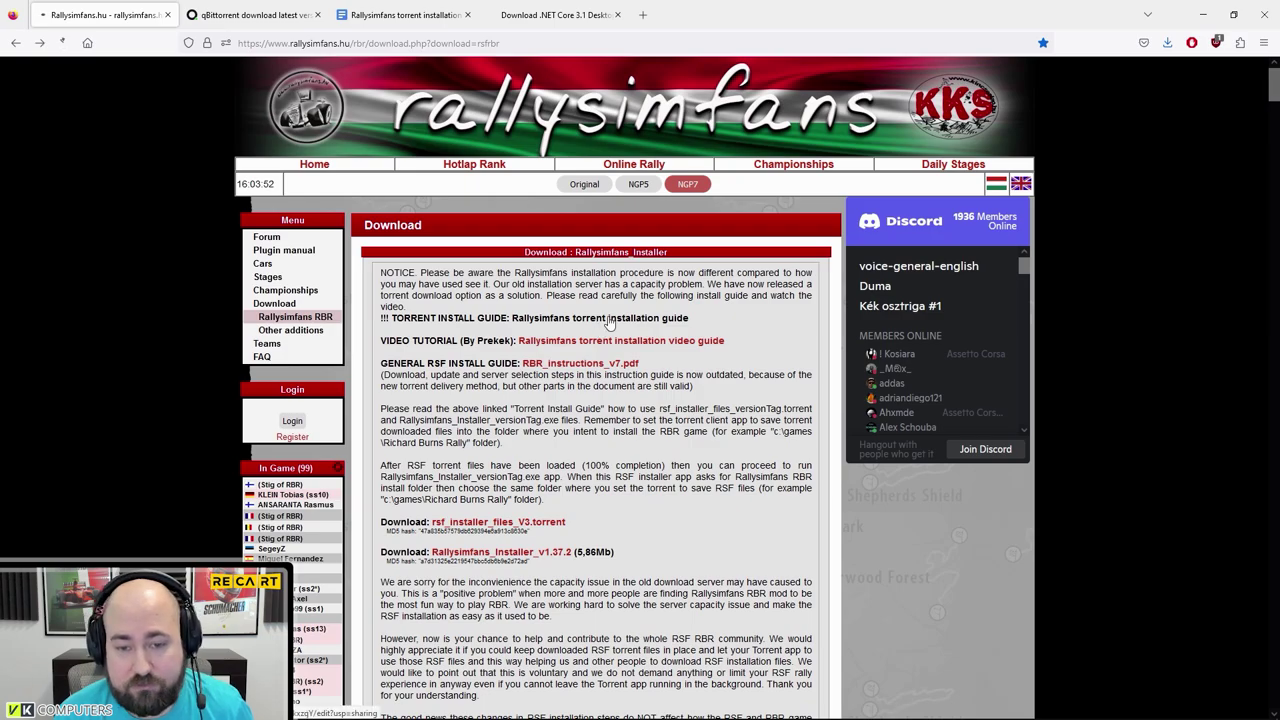
scroll(829, 465, down, 5)
scroll(829, 465, down, 10)
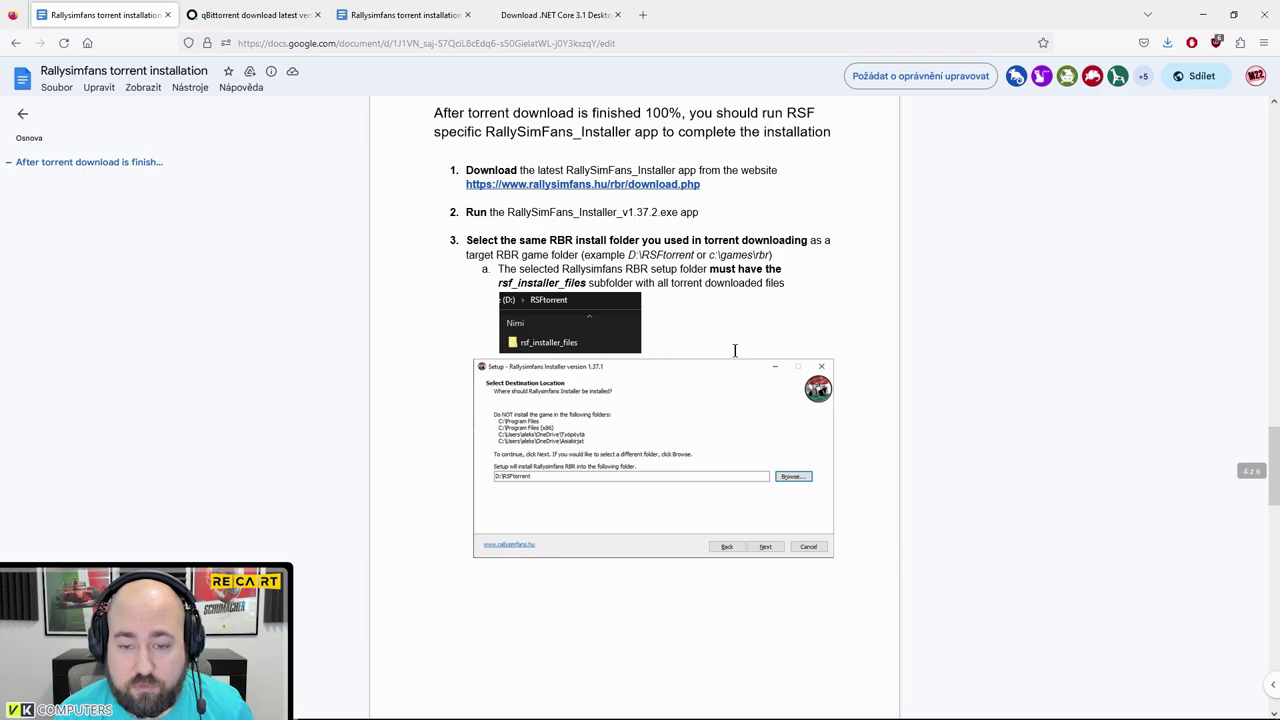
scroll(732, 350, down, 8)
scroll(710, 305, down, 6)
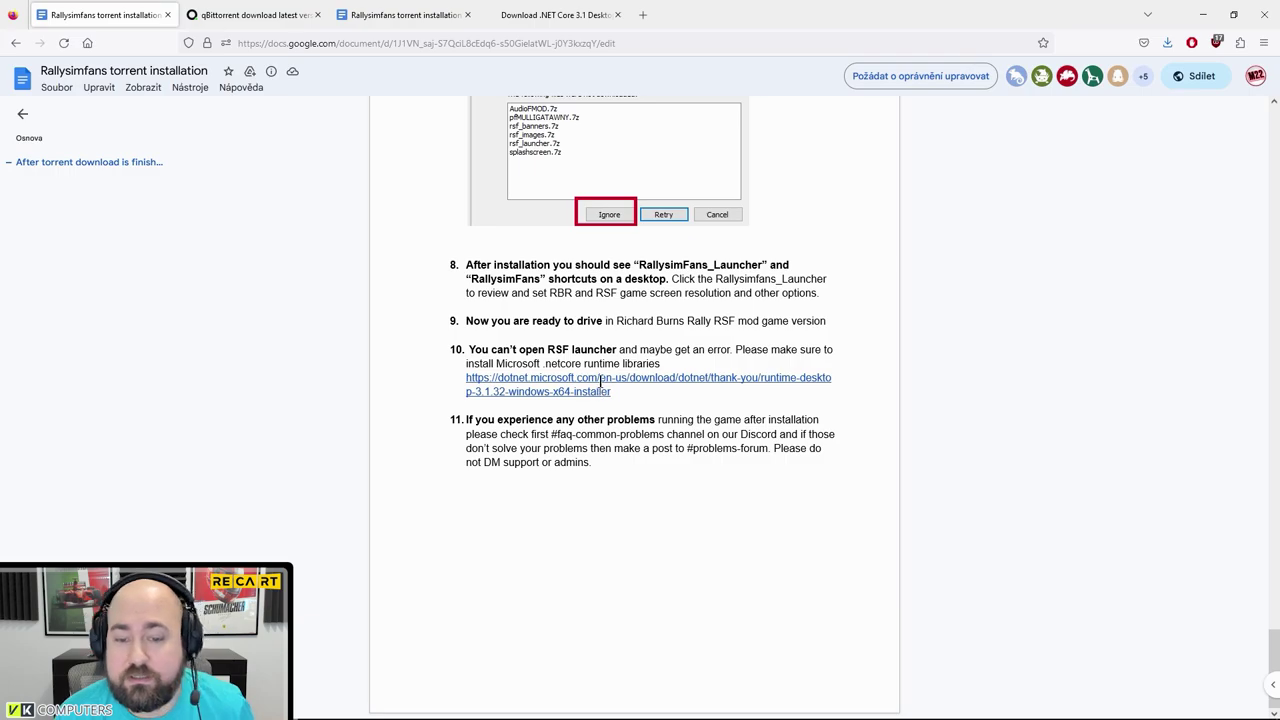
- Download windowsdesktop-runtime-3.1.32-win-x64.exe through the guide's dotnet link and install the runtime, allowing it to make changes
mouse_move(598, 384)
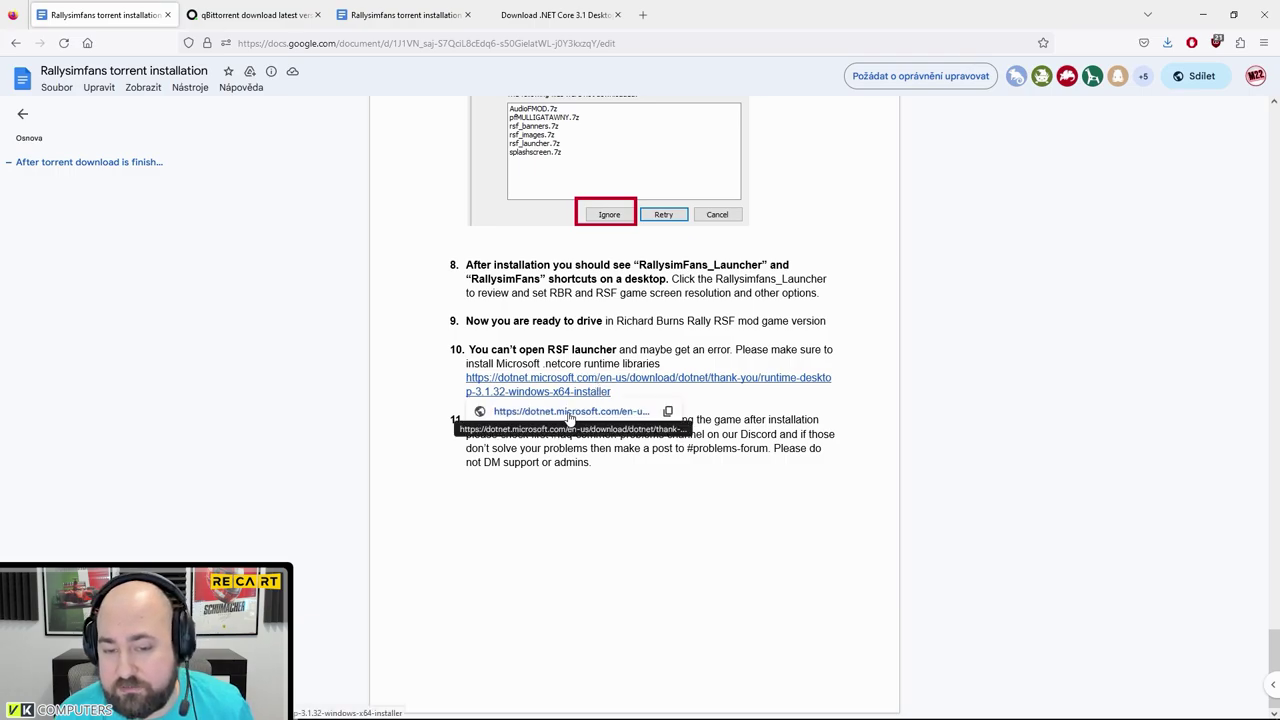
click(569, 412)
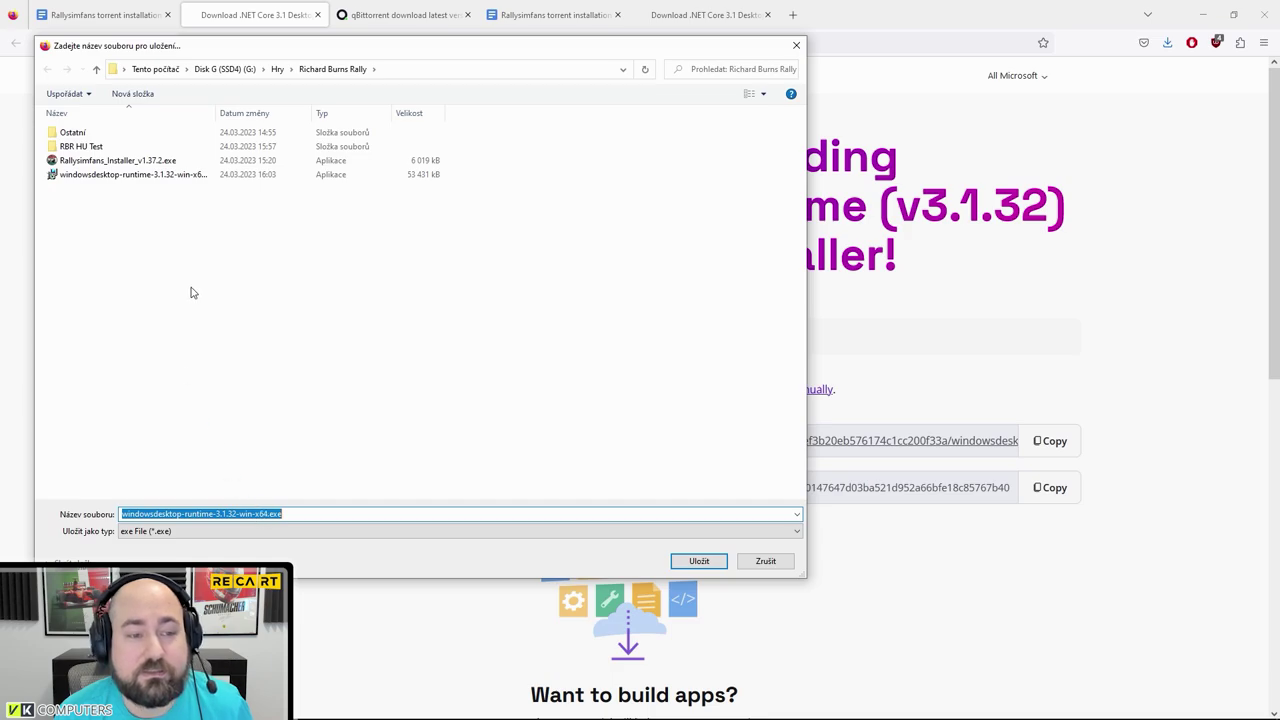
click(700, 561)
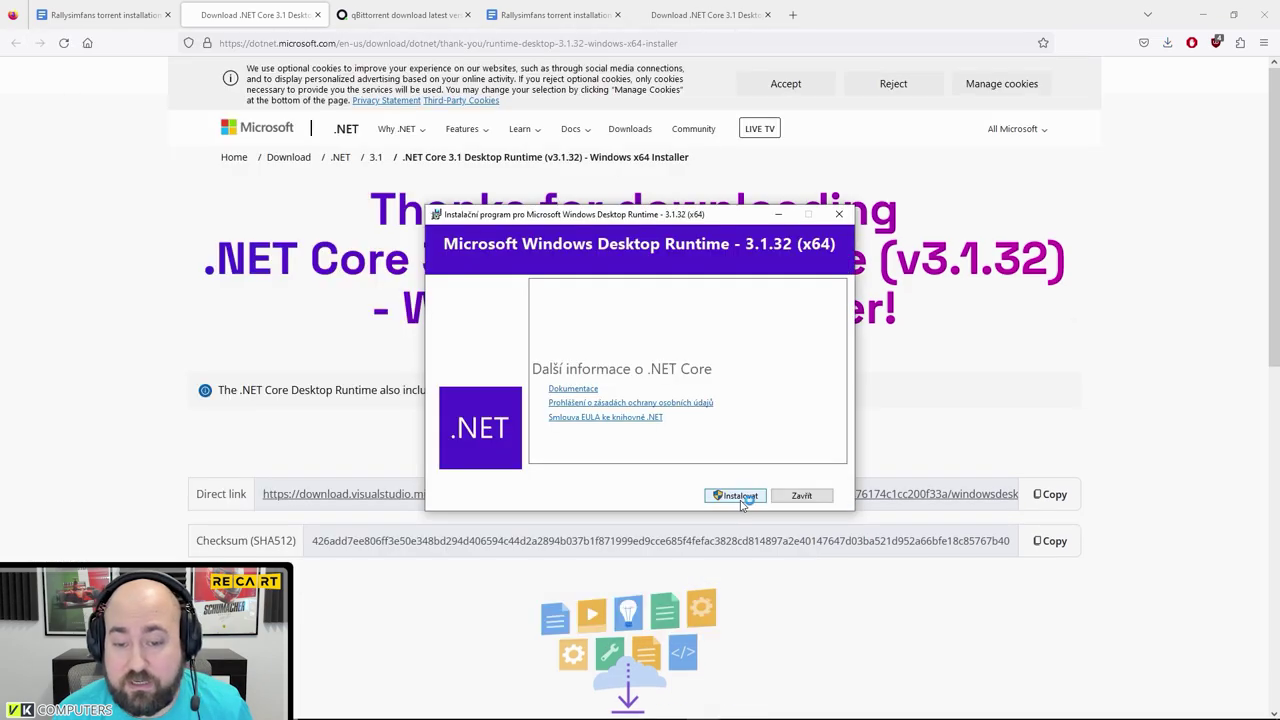
click(740, 497)
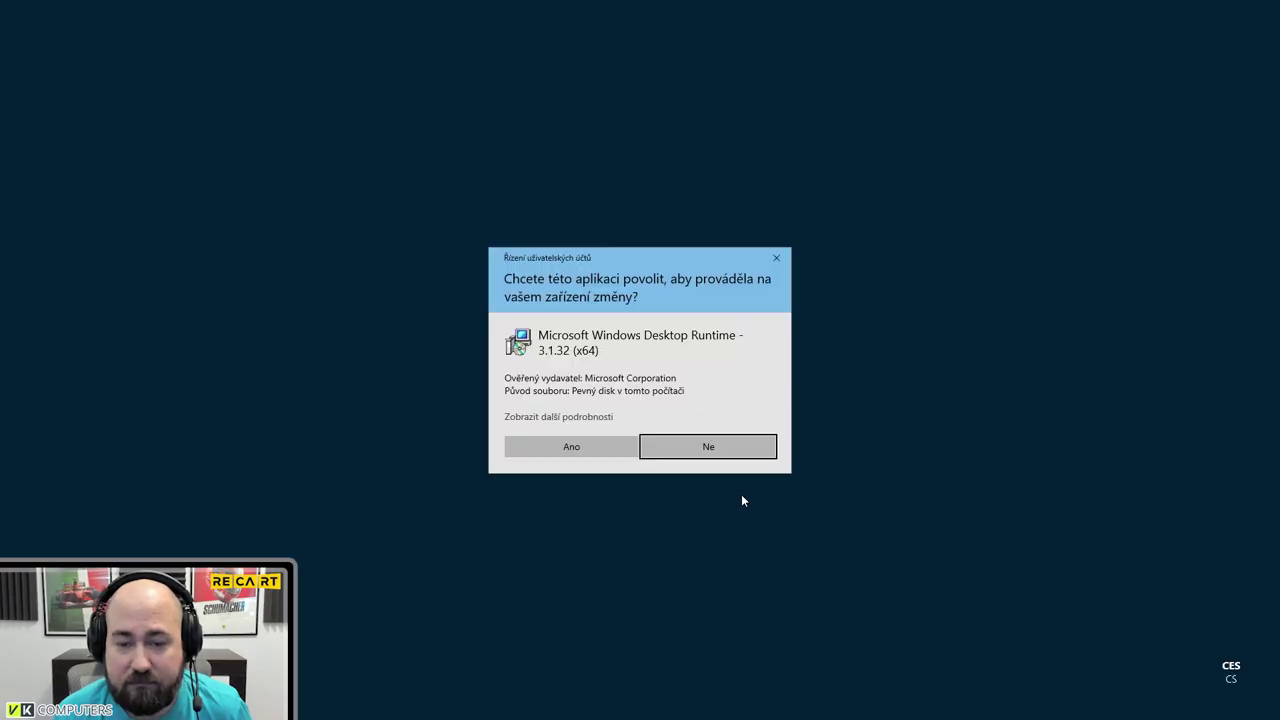
click(600, 452)
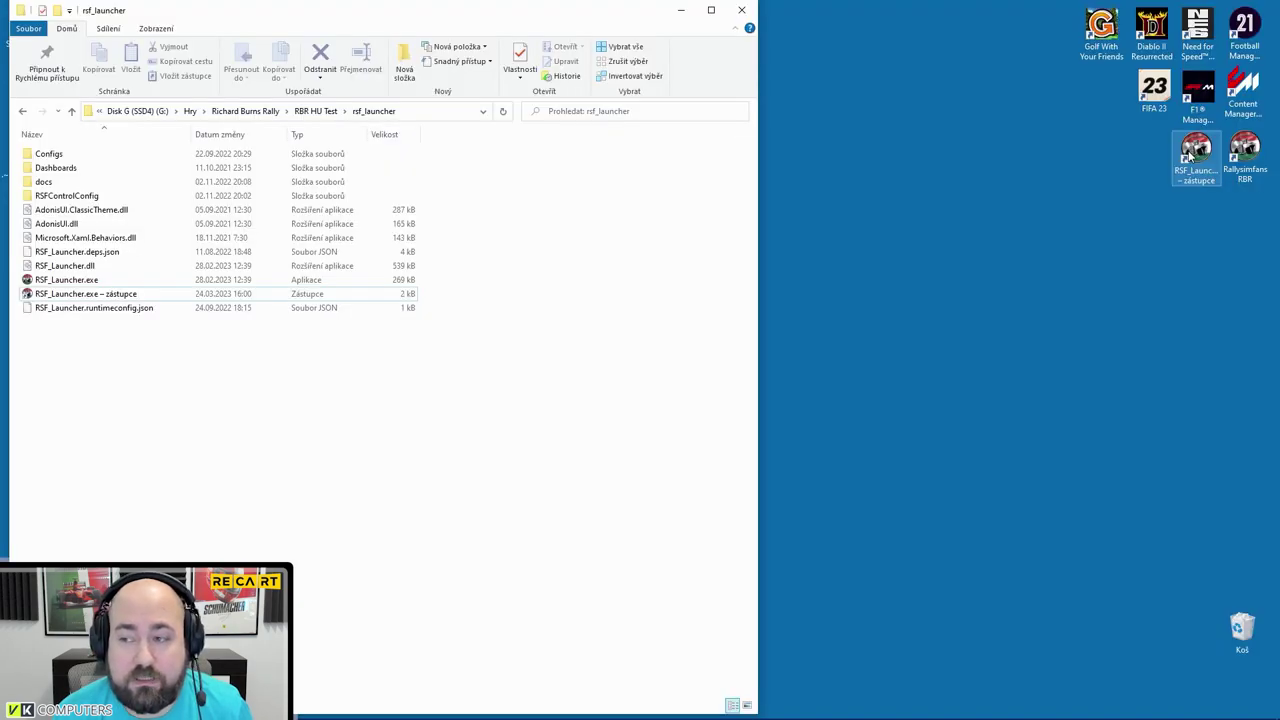
- Start RSF Launcher from its desktop shortcut and move its window away from the folder path in File Explorer
double_click(1194, 152)
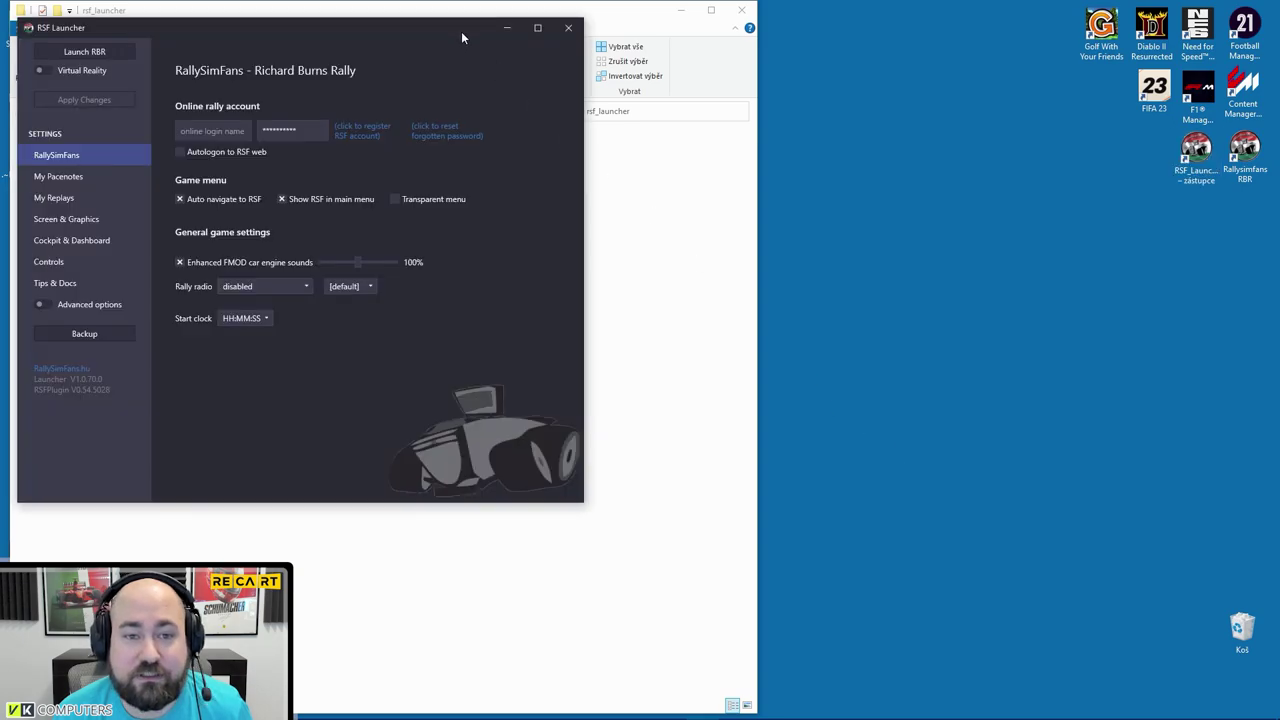
drag(461, 31, 786, 111)
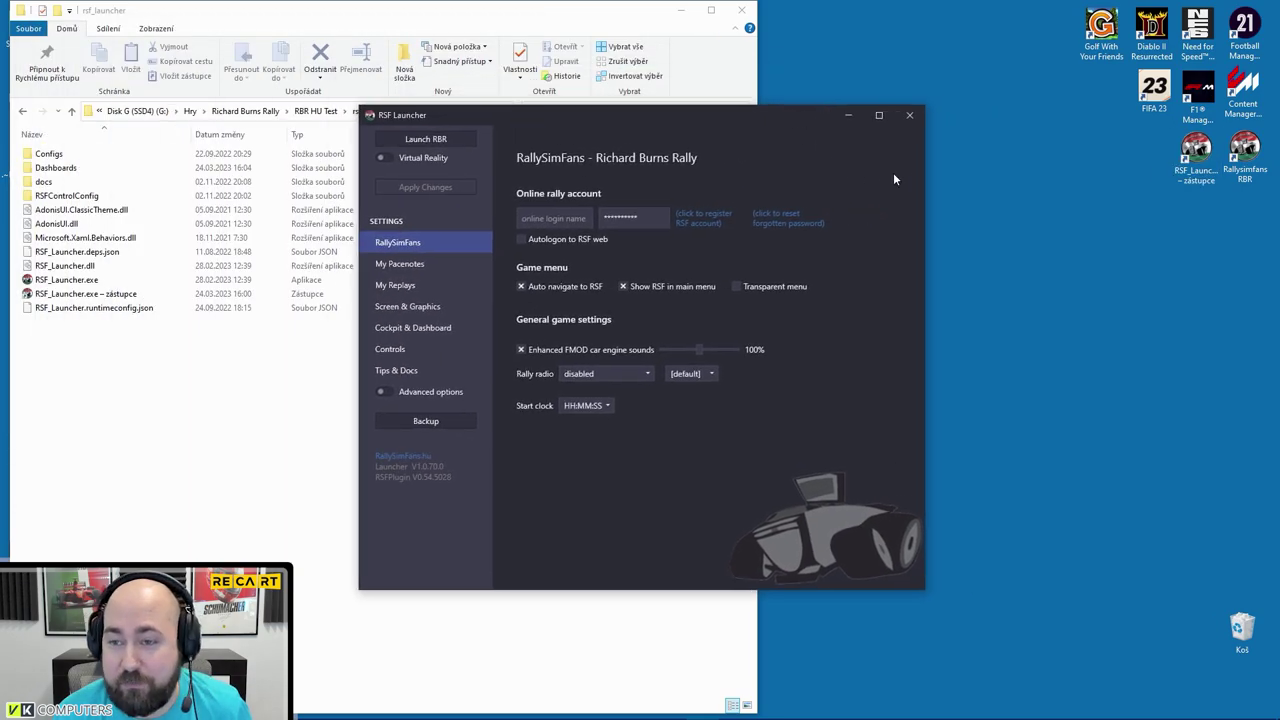
drag(759, 125, 951, 205)
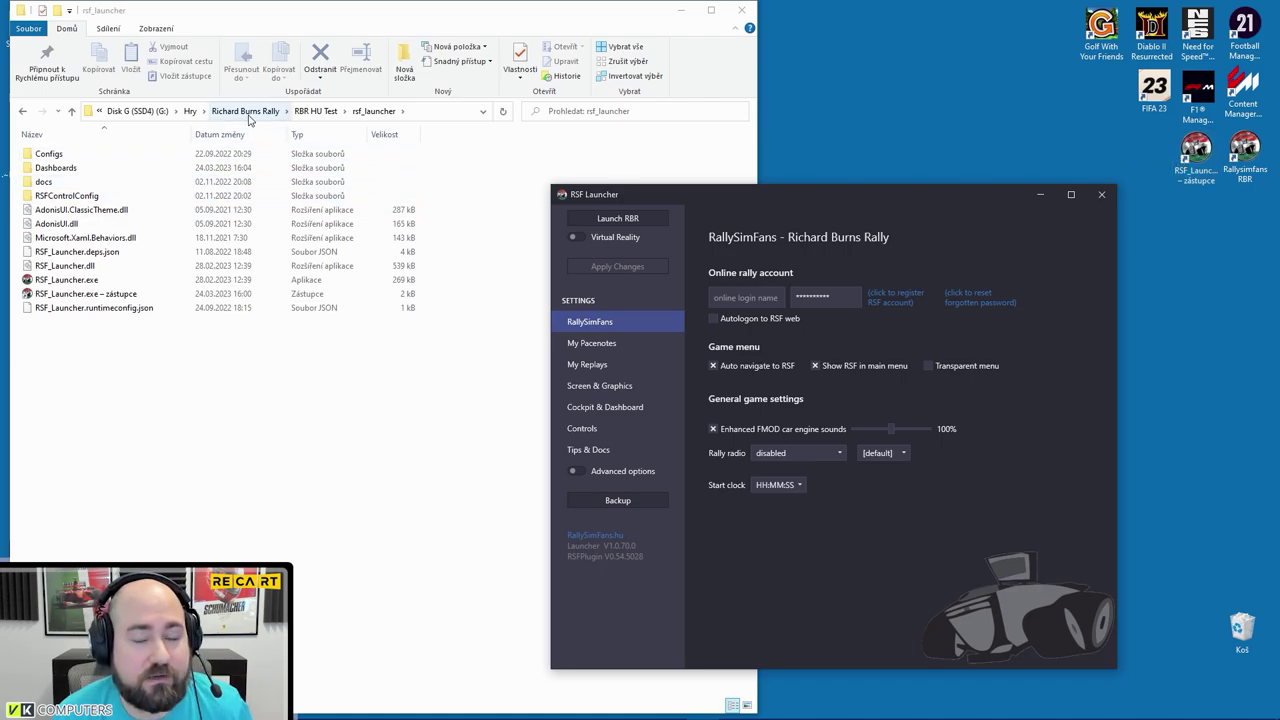
- Locate RSF_Launcher.exe in the rsf_launcher folder under RBR HU Test and view its available file actions
click(316, 112)
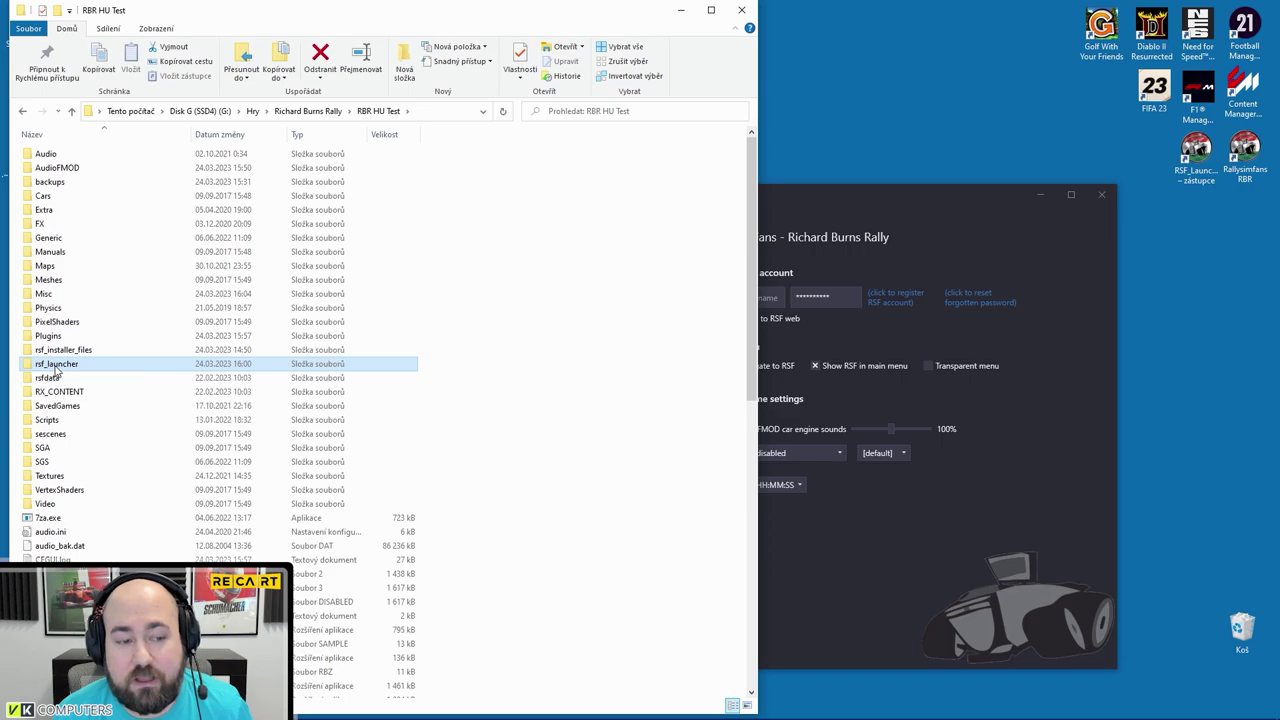
double_click(56, 366)
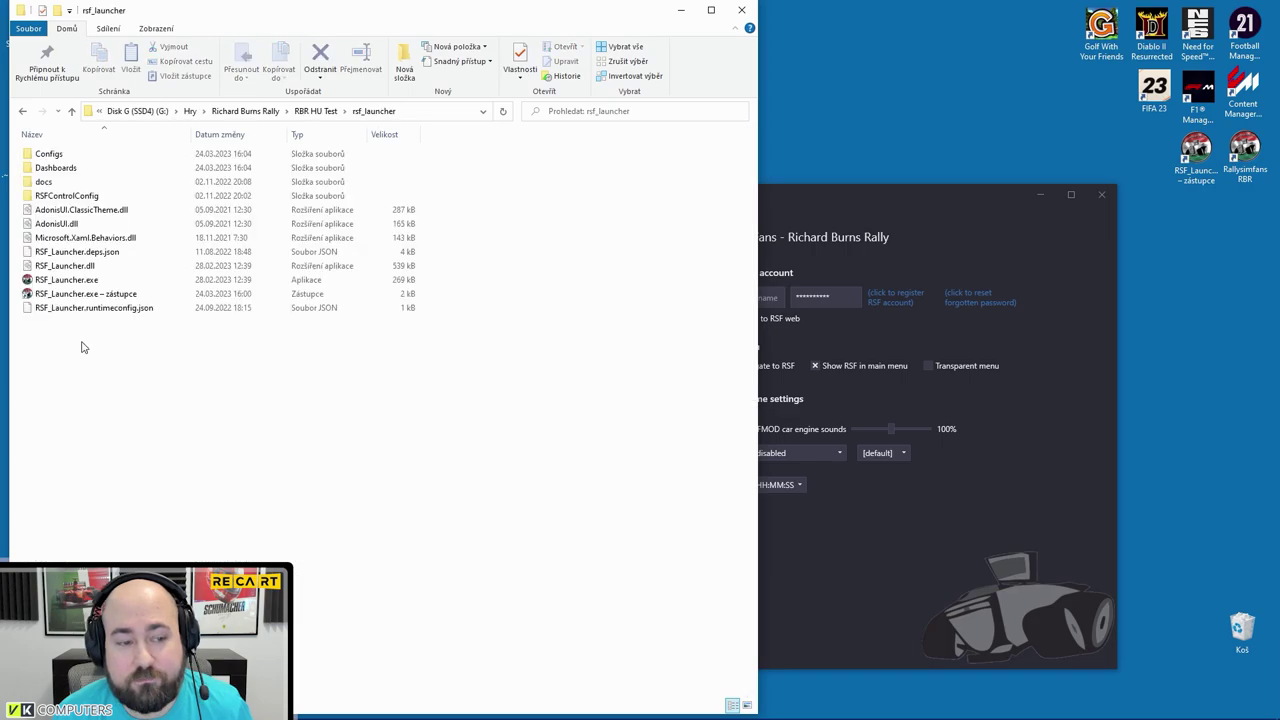
right_click(70, 284)
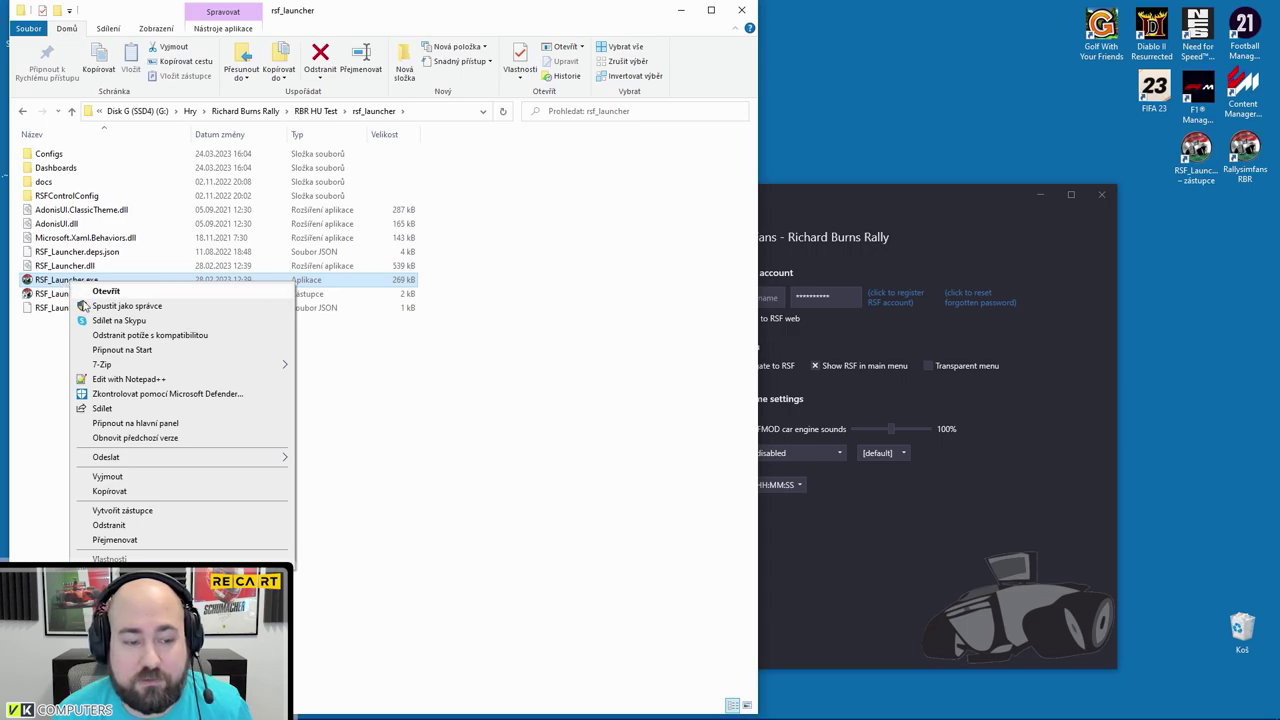
click(370, 412)
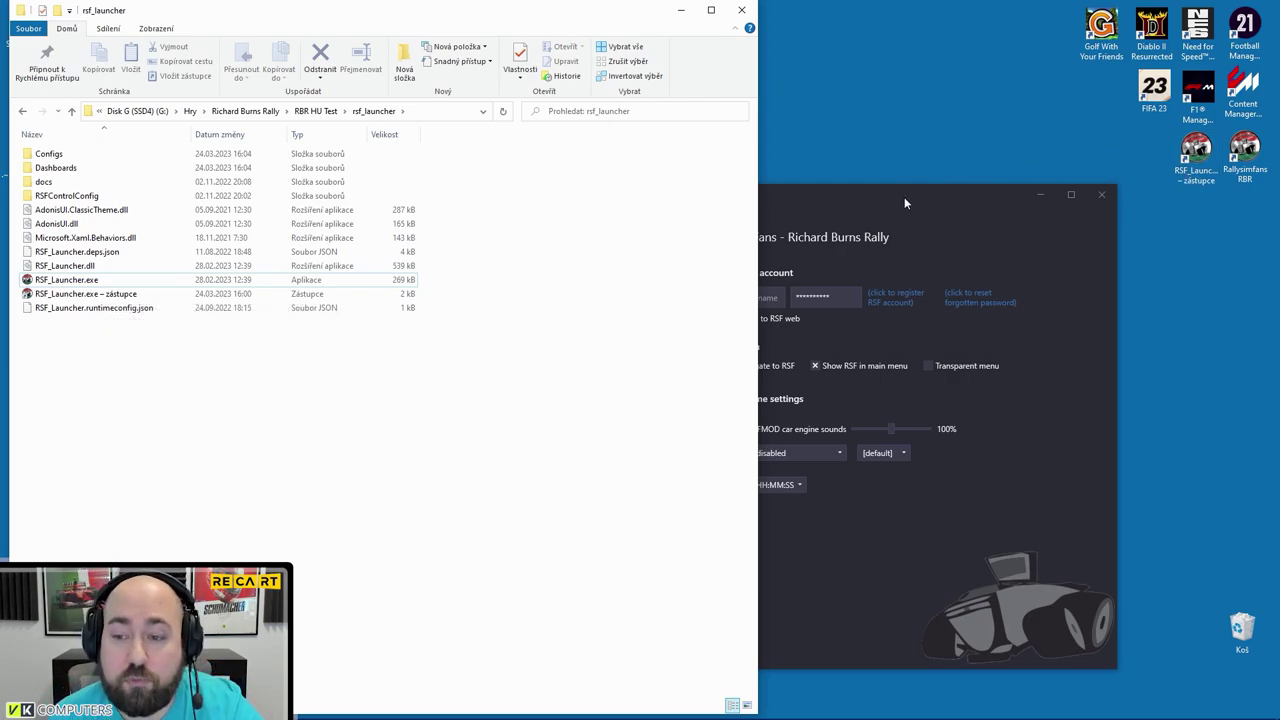
- Bring the RSF Launcher window in front of the folder window and enable Autologon to RSF web
drag(906, 196, 757, 95)
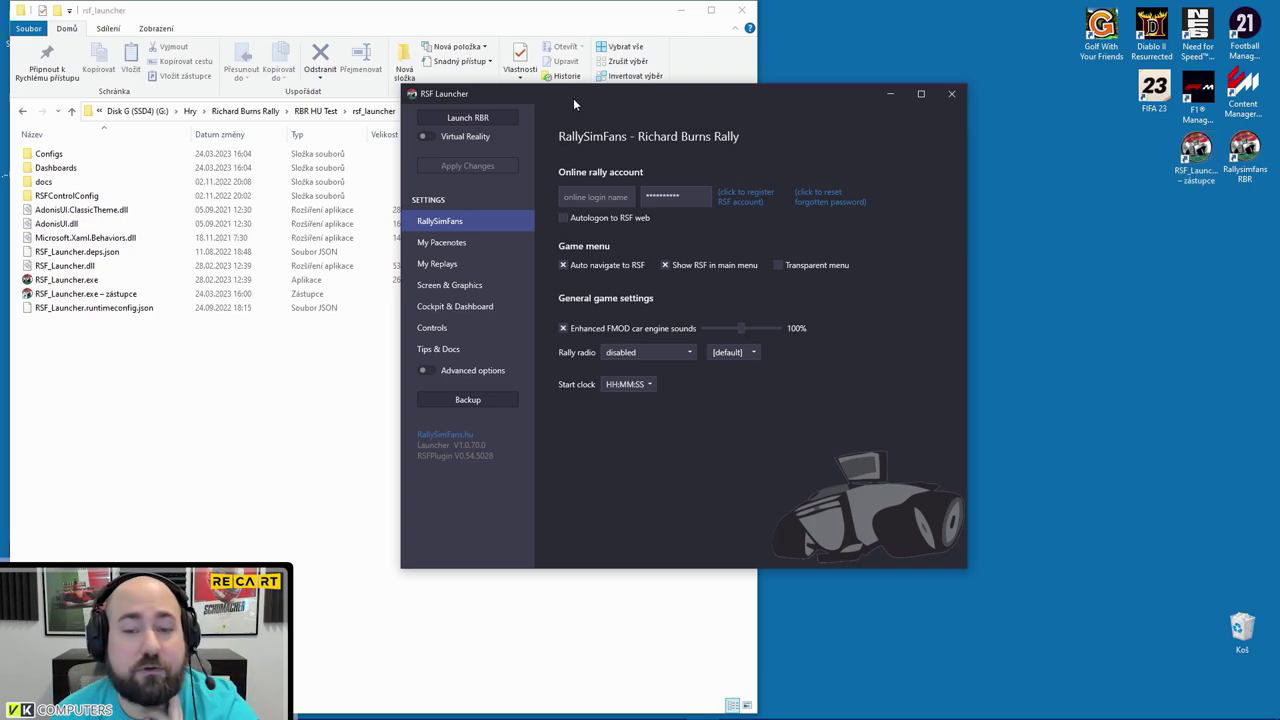
drag(576, 97, 538, 116)
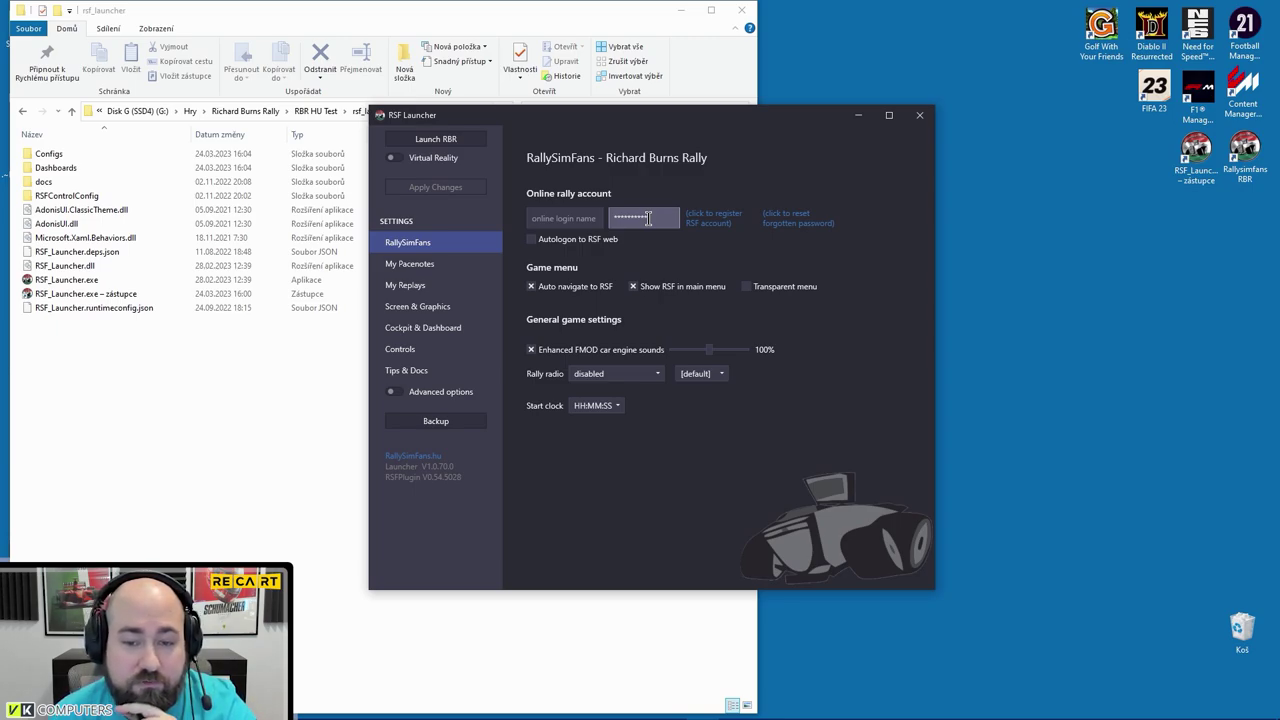
click(532, 239)
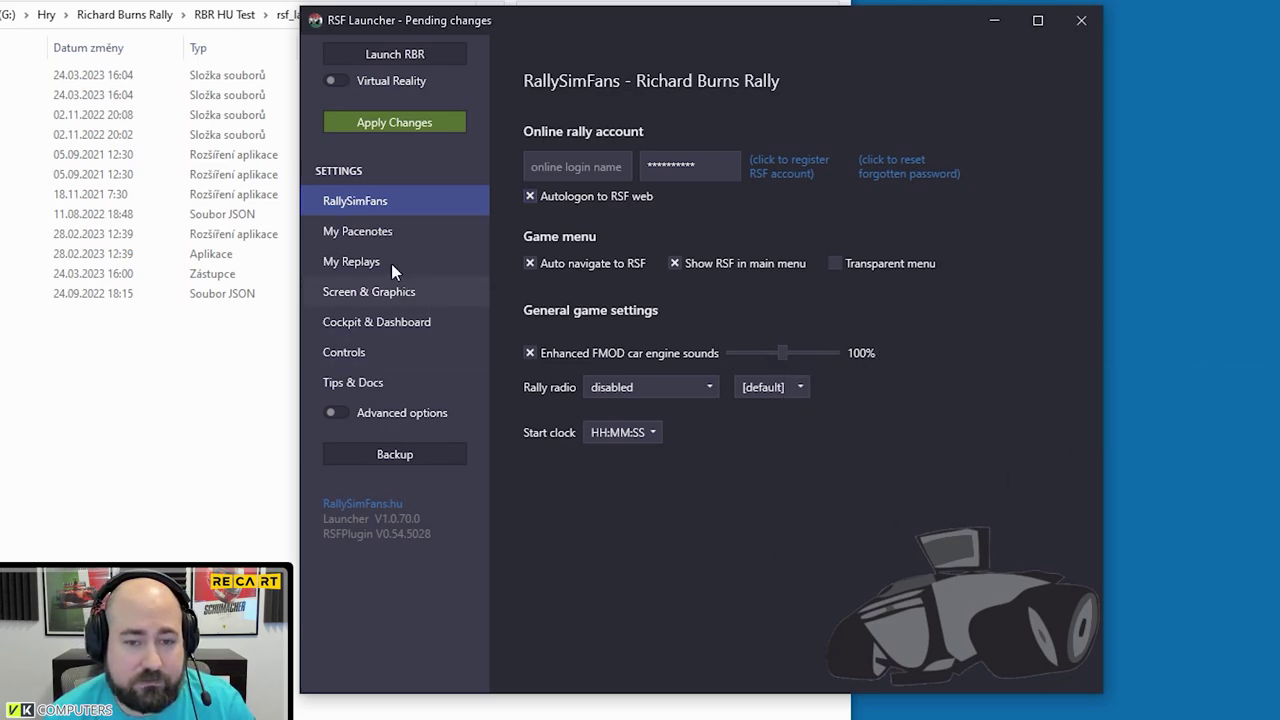
- Look through the My Pacenotes and My Replays pages and review the resolution and fullscreen mode options in Screen & Graphics
click(378, 233)
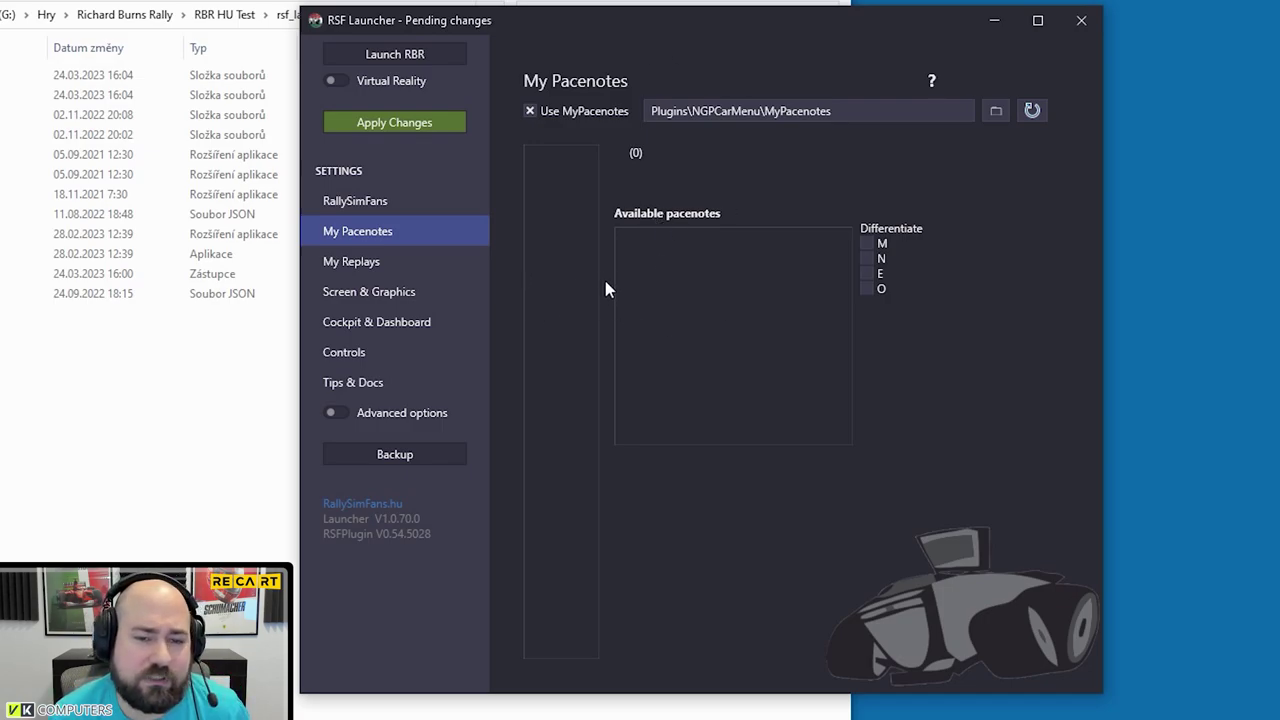
click(362, 263)
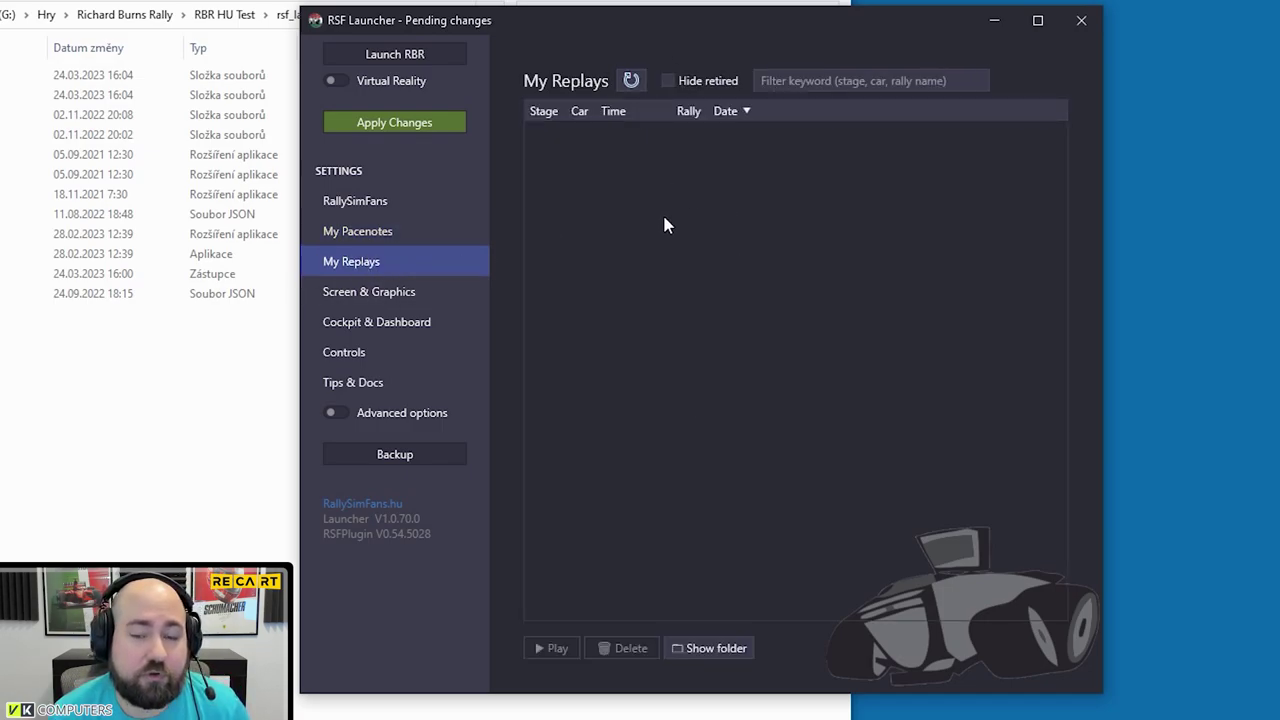
click(382, 292)
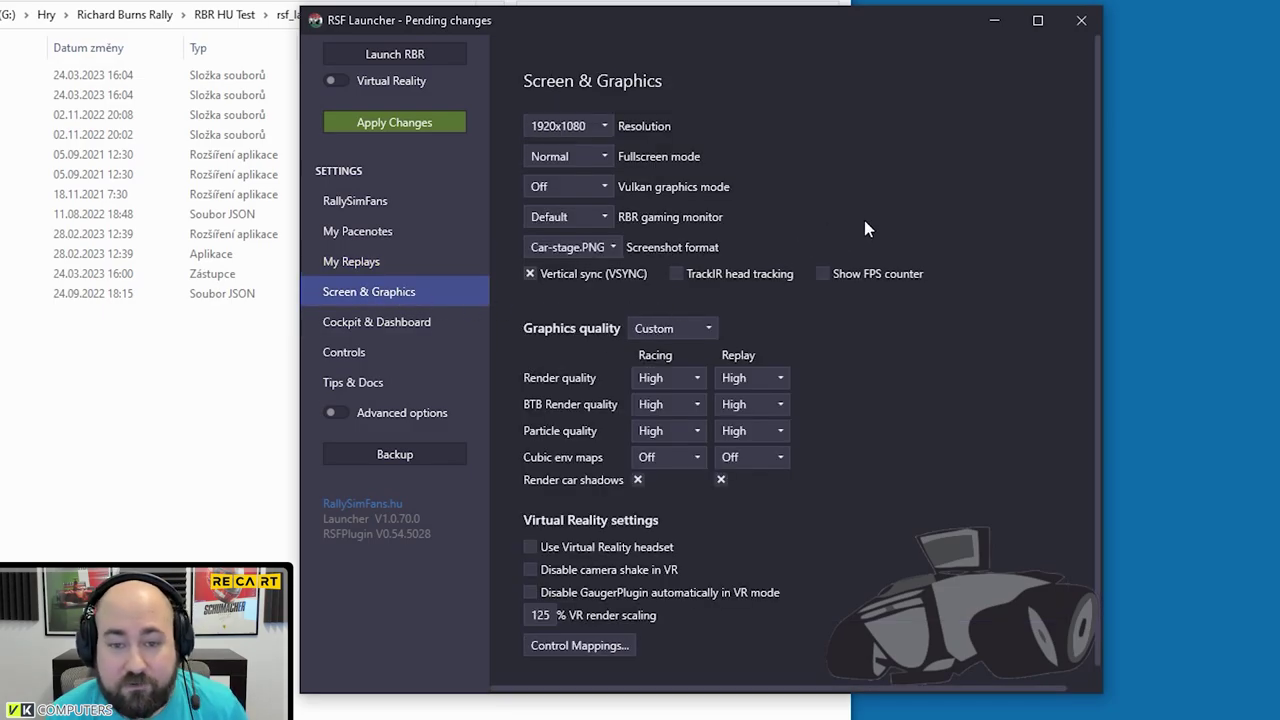
click(605, 127)
click(607, 126)
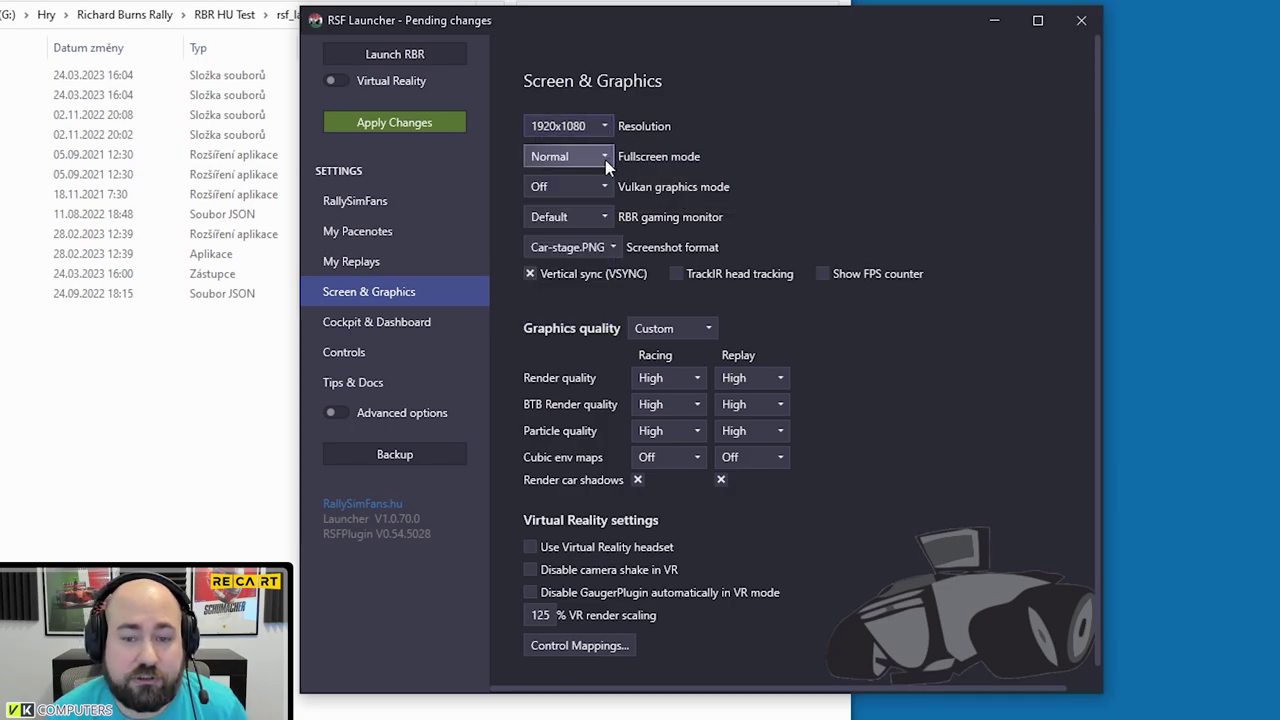
click(605, 160)
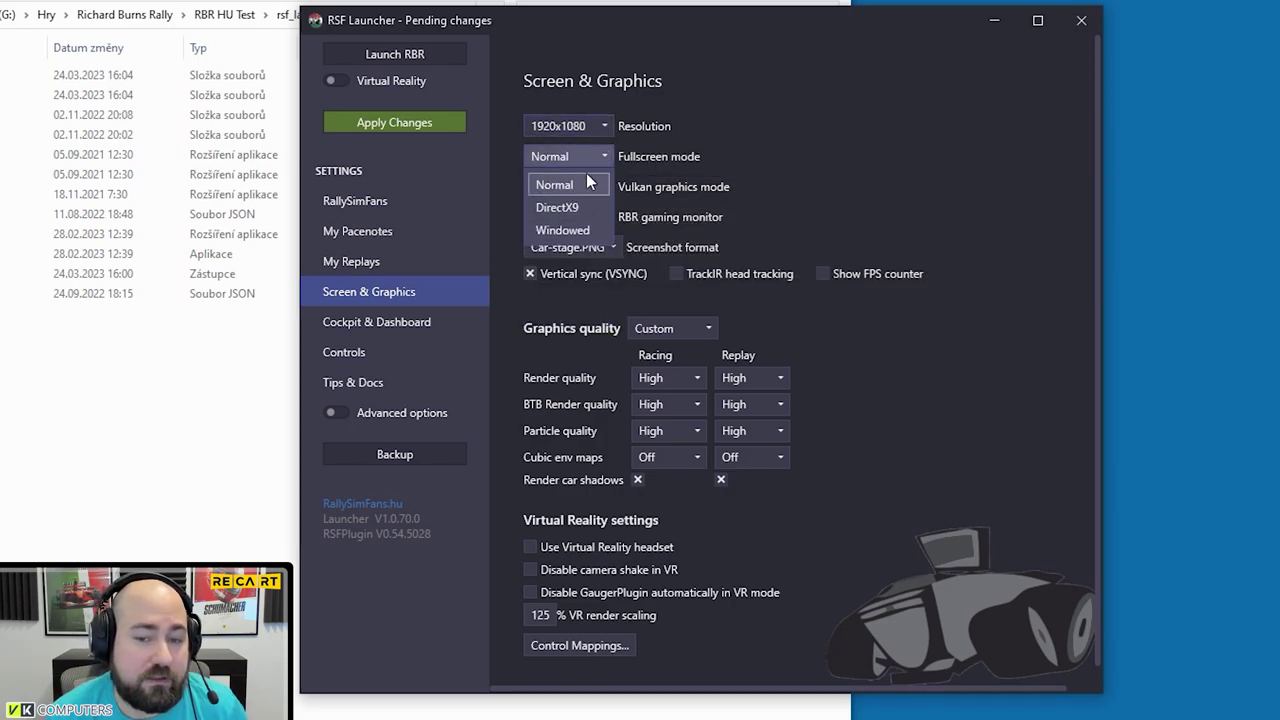
click(605, 152)
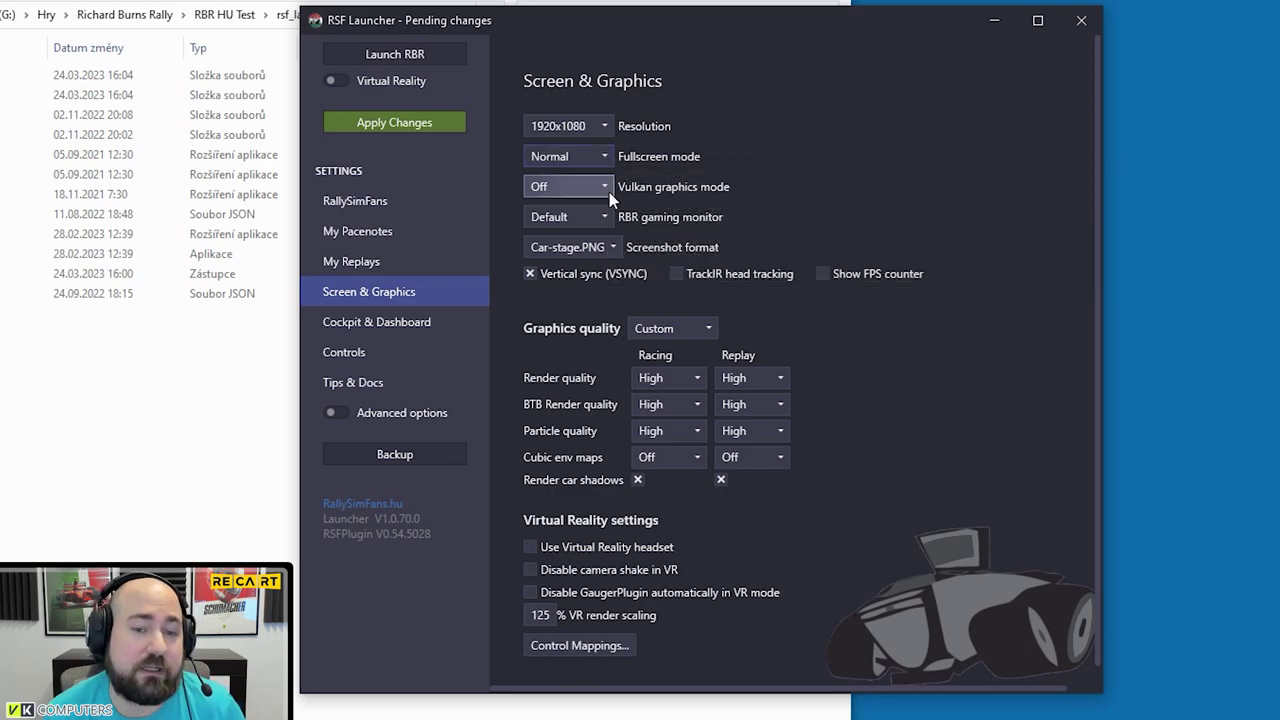
- Read the explanation of the Vulkan graphics mode and set the mode to Vulkan
mouse_move(610, 197)
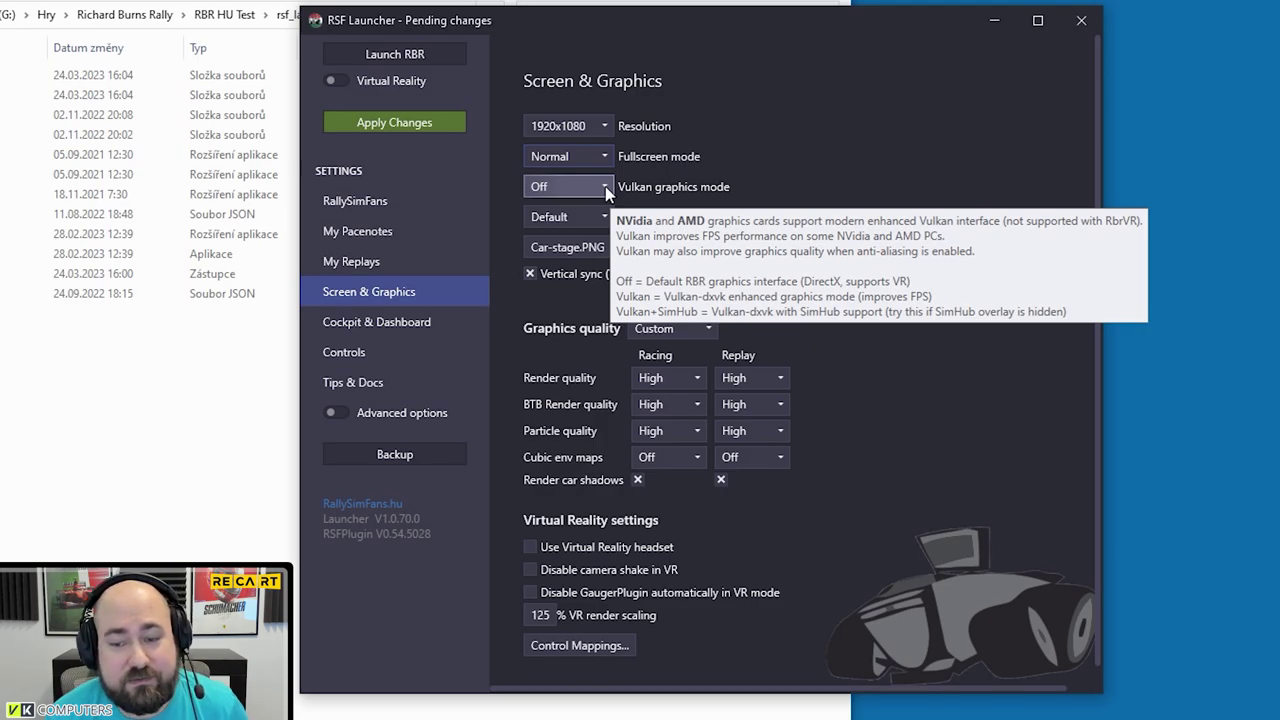
click(605, 186)
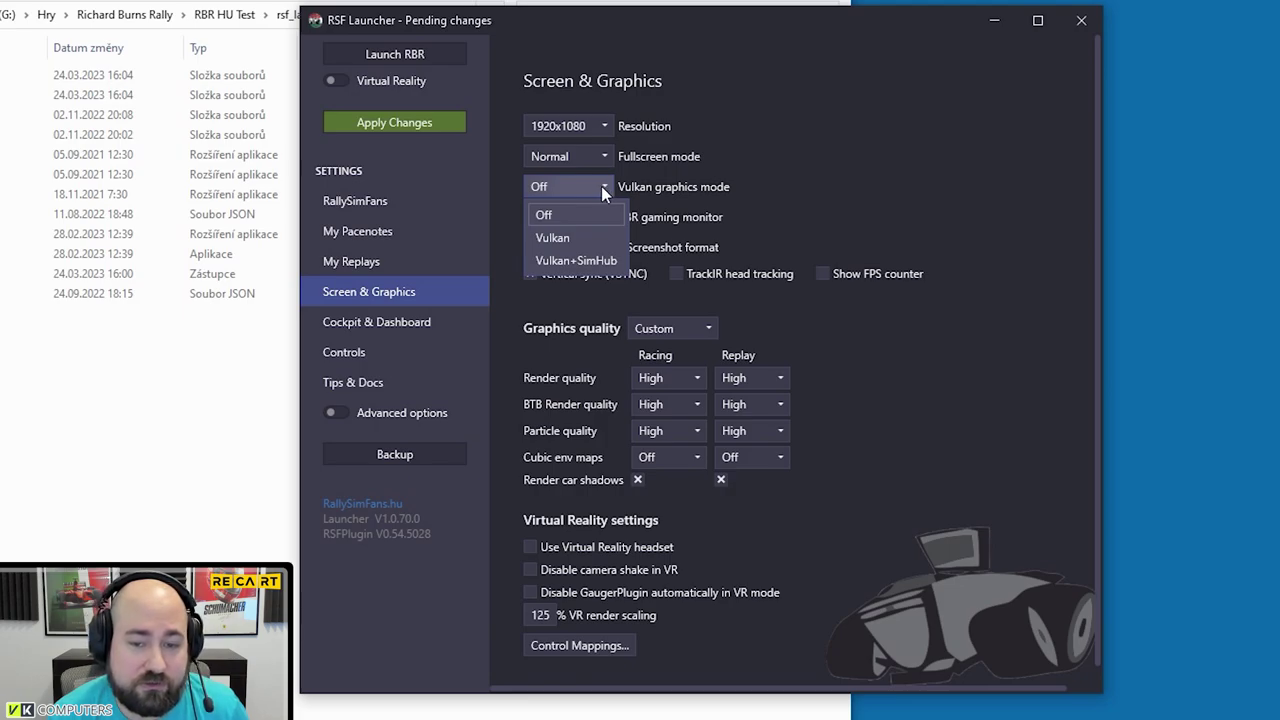
click(602, 186)
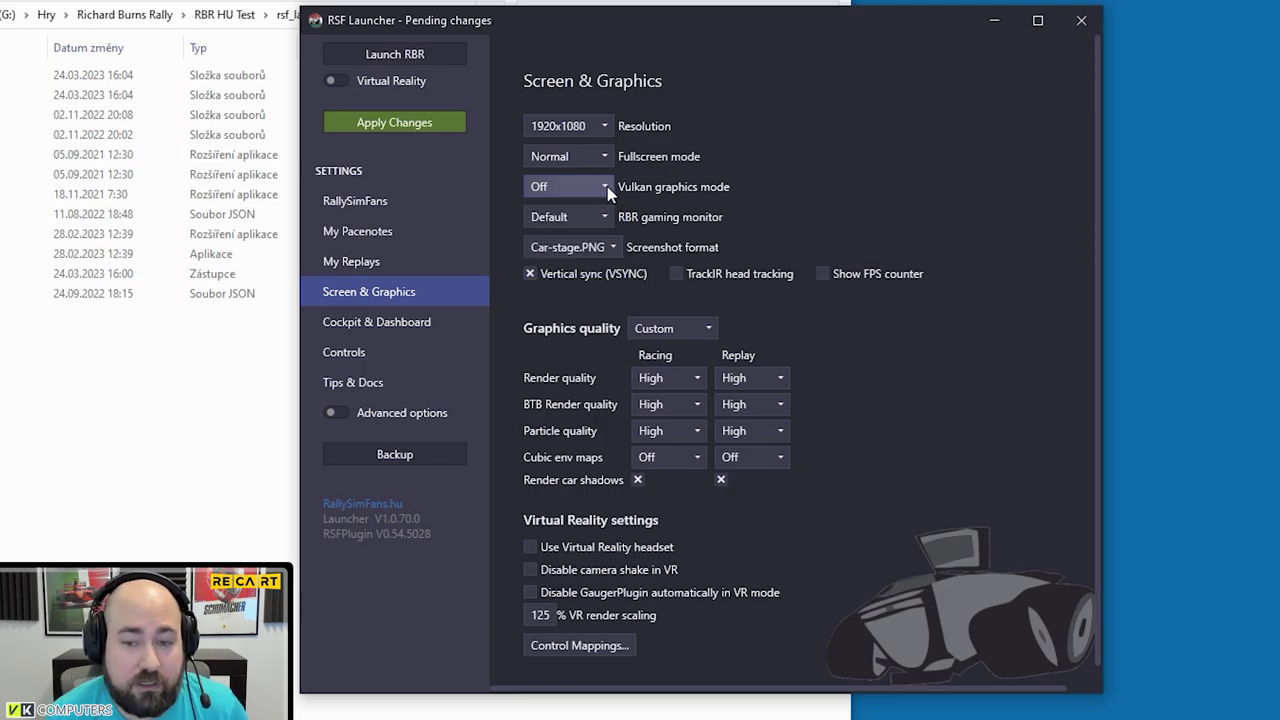
click(607, 186)
click(533, 188)
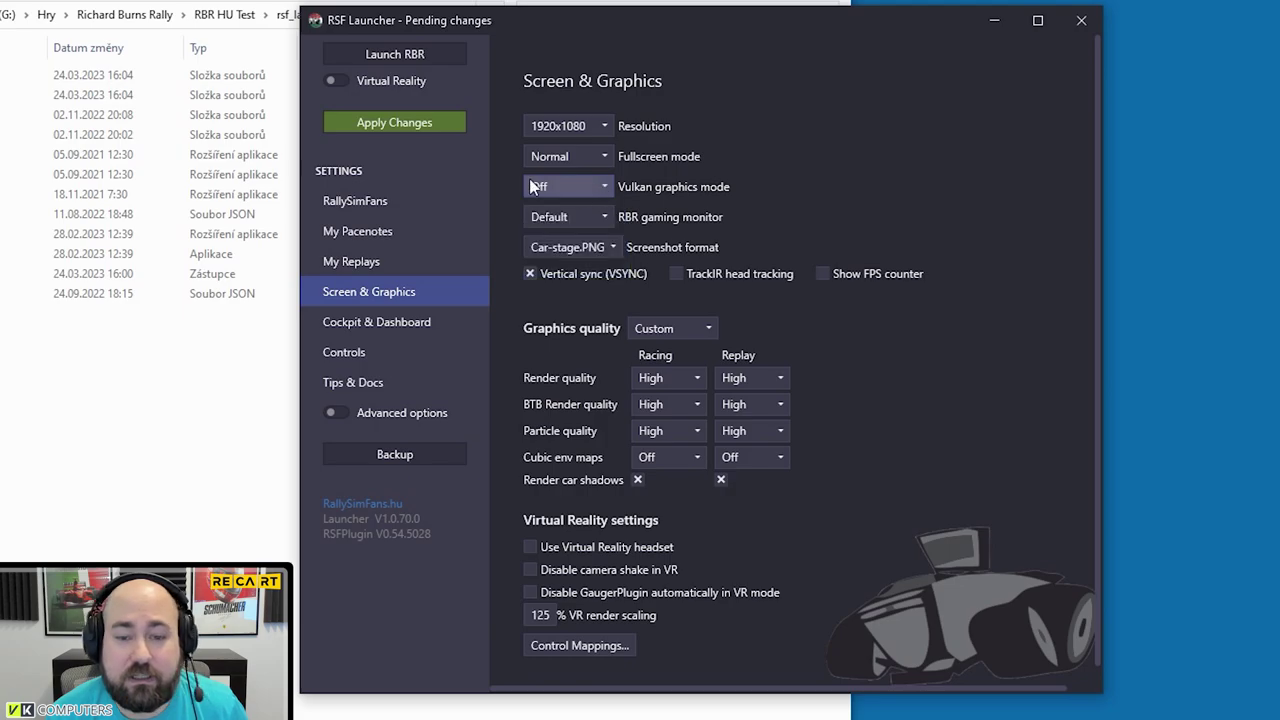
click(597, 189)
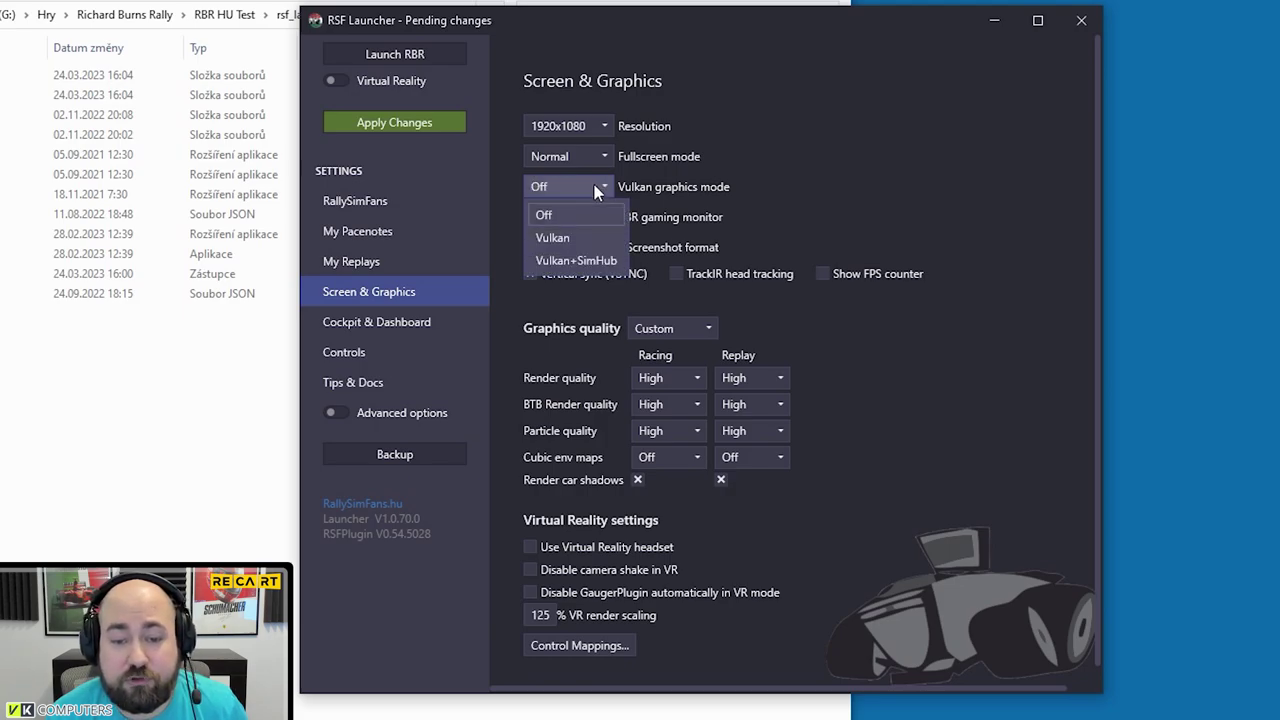
click(563, 237)
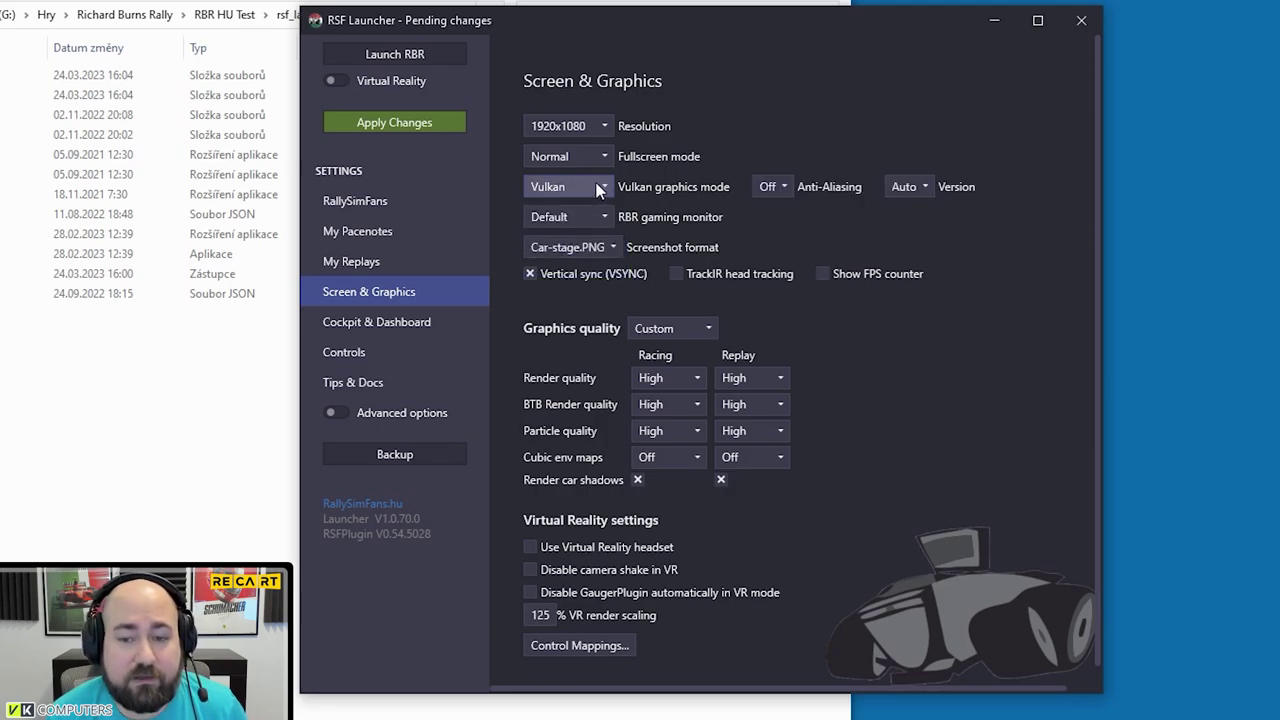
- Set the Vulkan anti-aliasing to SRS x4 and the Vulkan version to 1.3
click(786, 187)
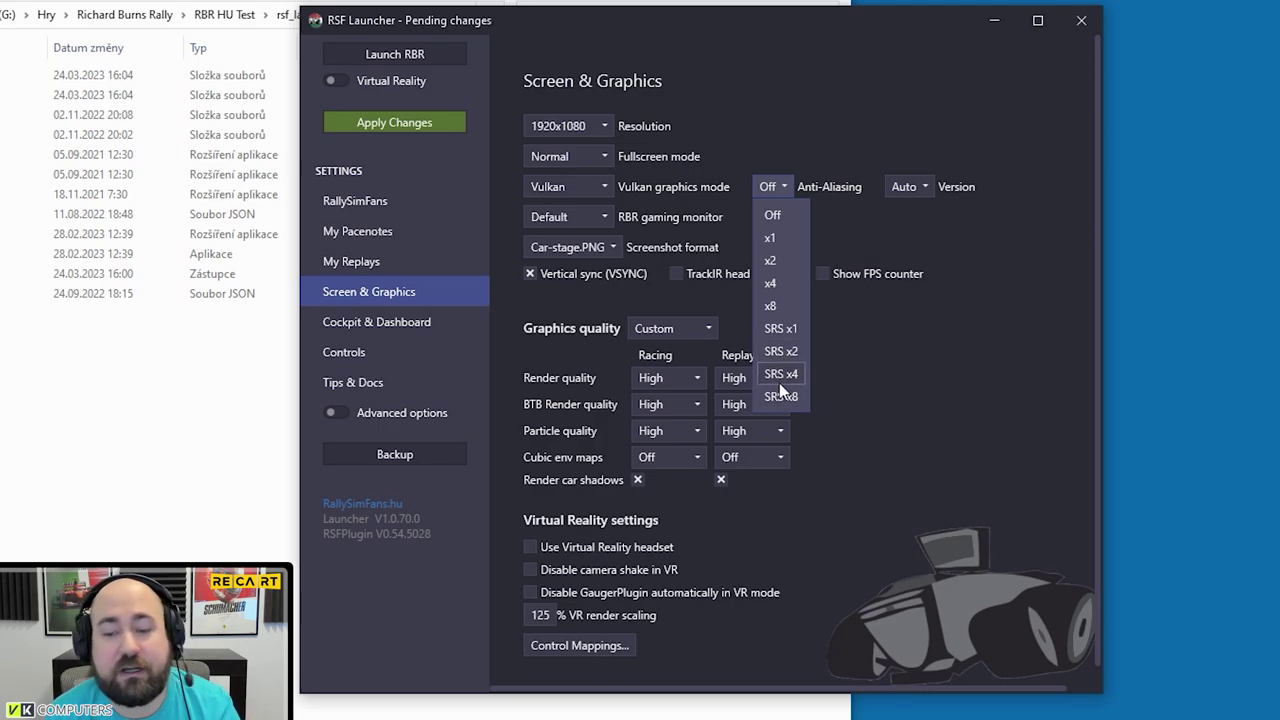
click(781, 374)
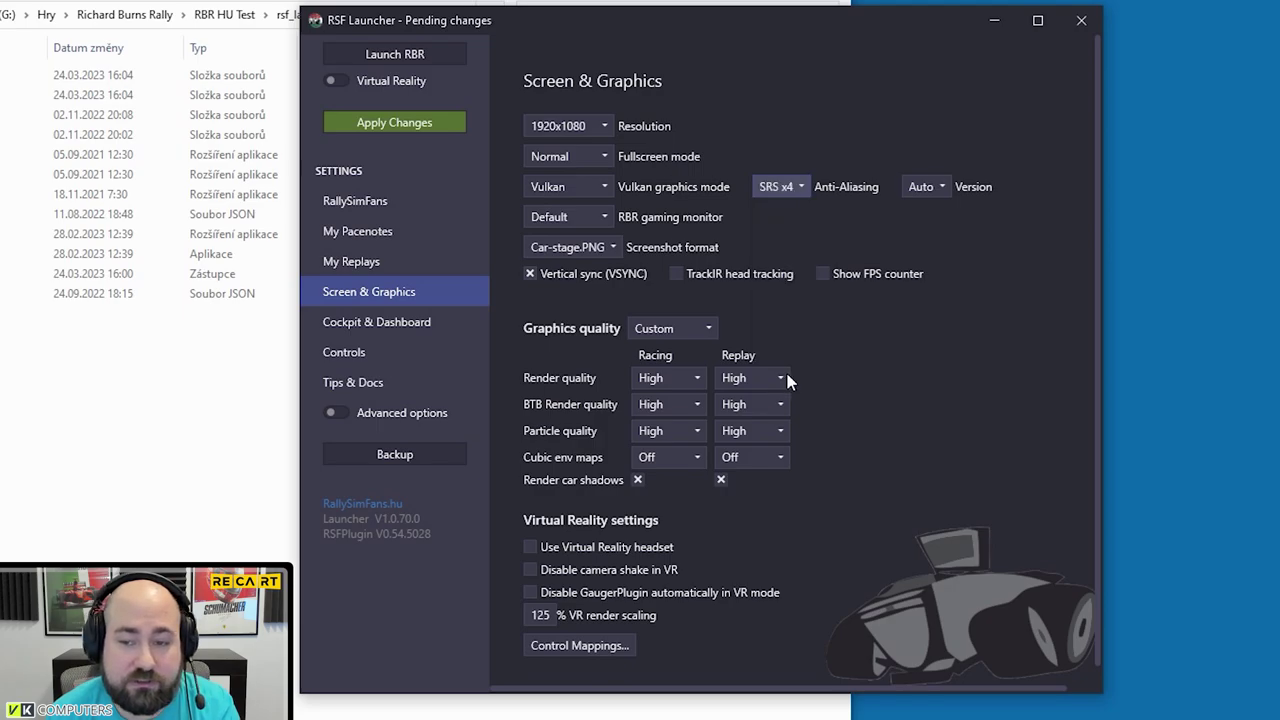
click(941, 189)
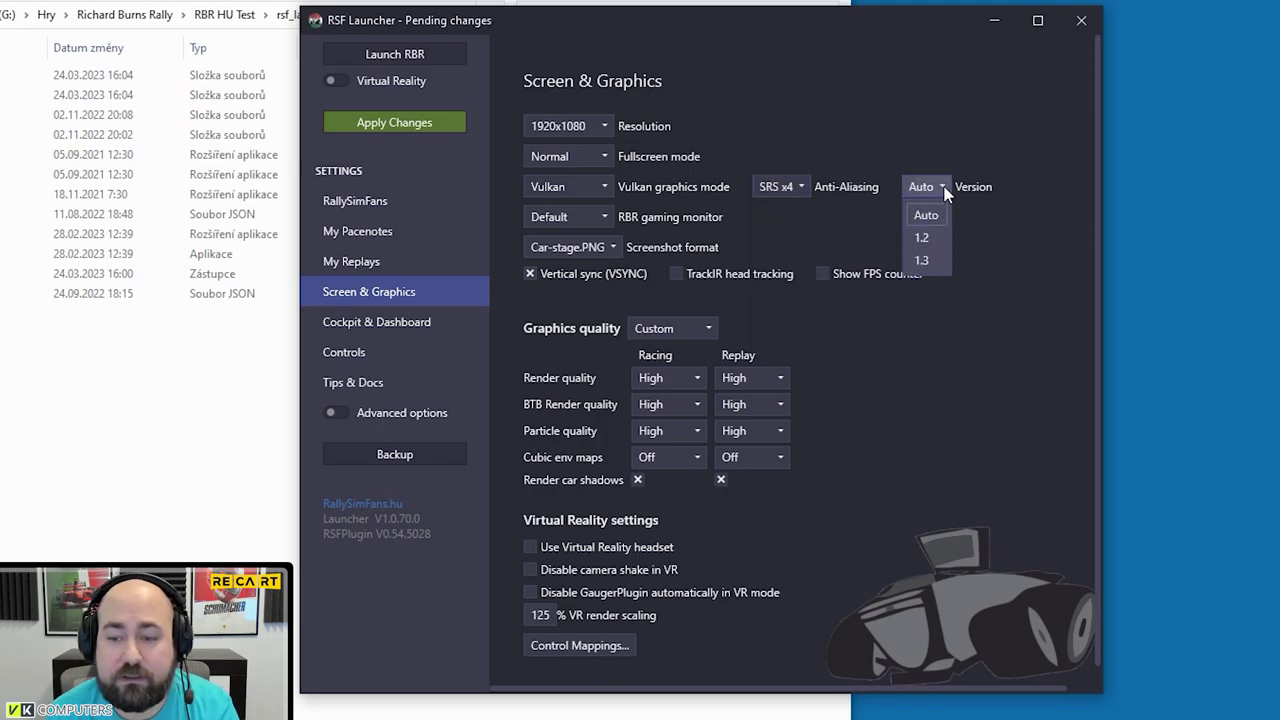
click(924, 261)
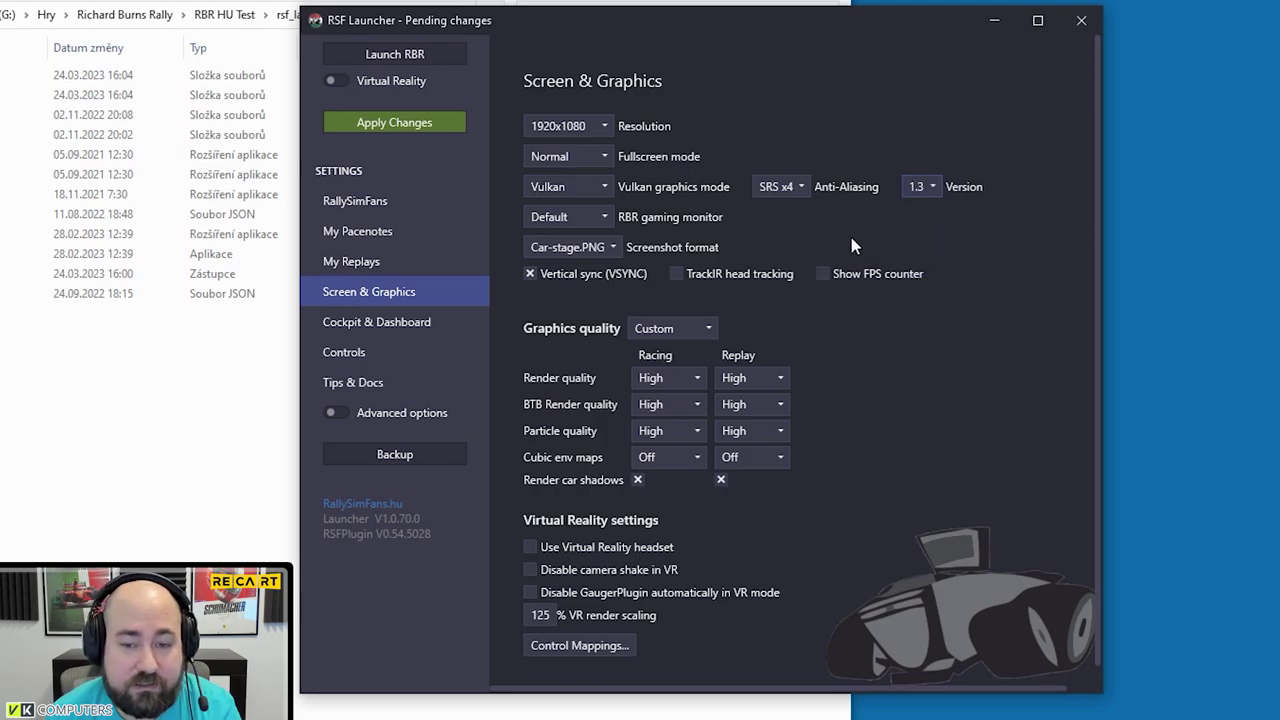
- Examine the gaming monitor, screenshot format, vertical sync and FPS counter settings, plus the racing render, BTB render and particle quality settings
mouse_move(609, 221)
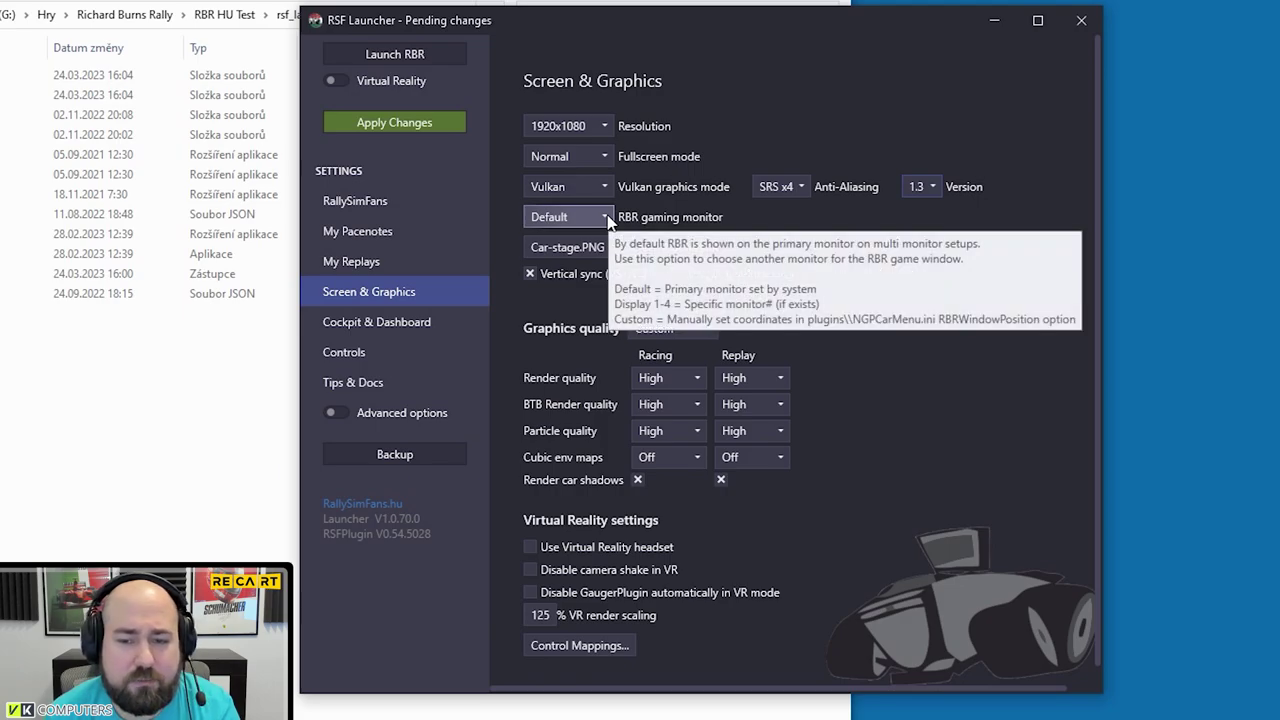
click(607, 217)
click(607, 215)
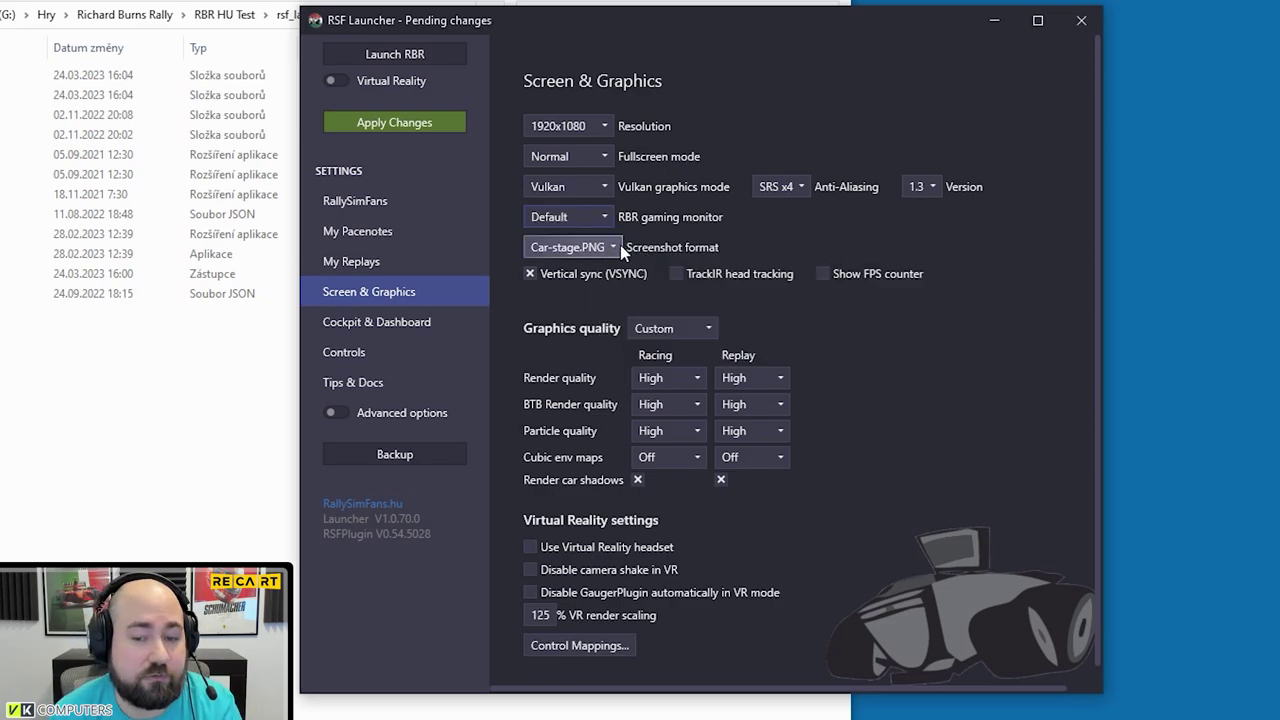
mouse_move(621, 247)
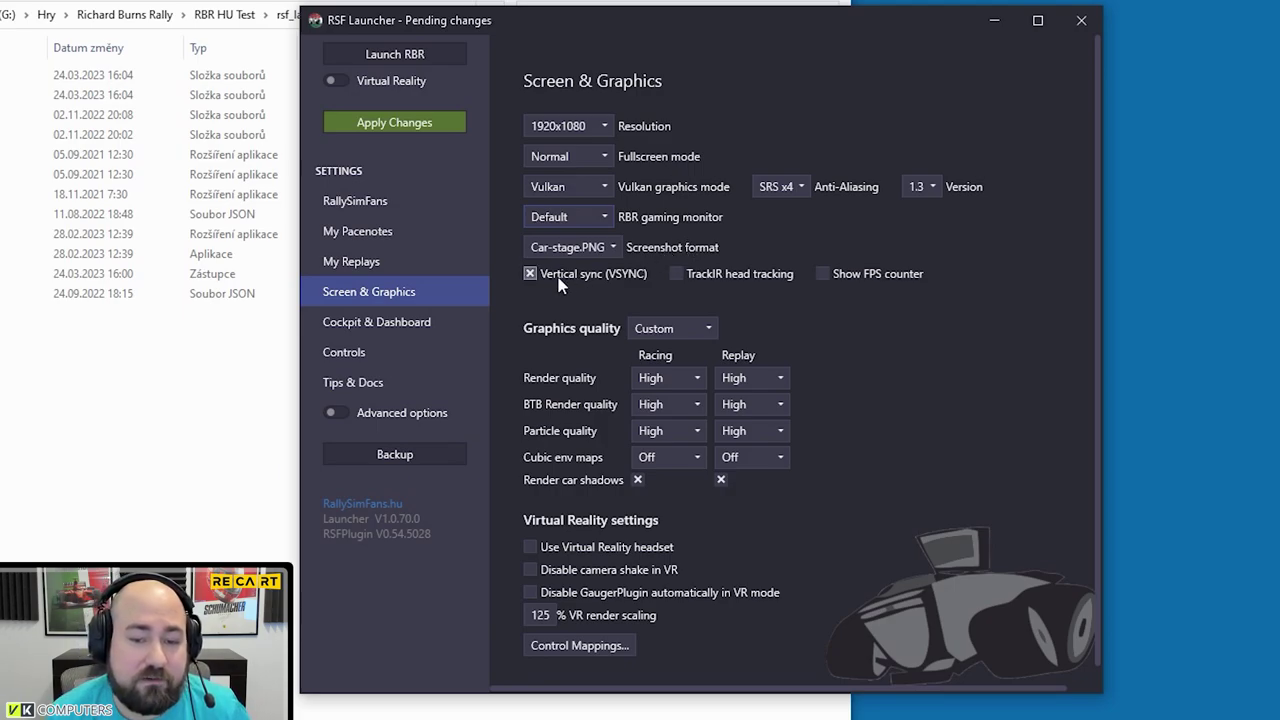
mouse_move(533, 275)
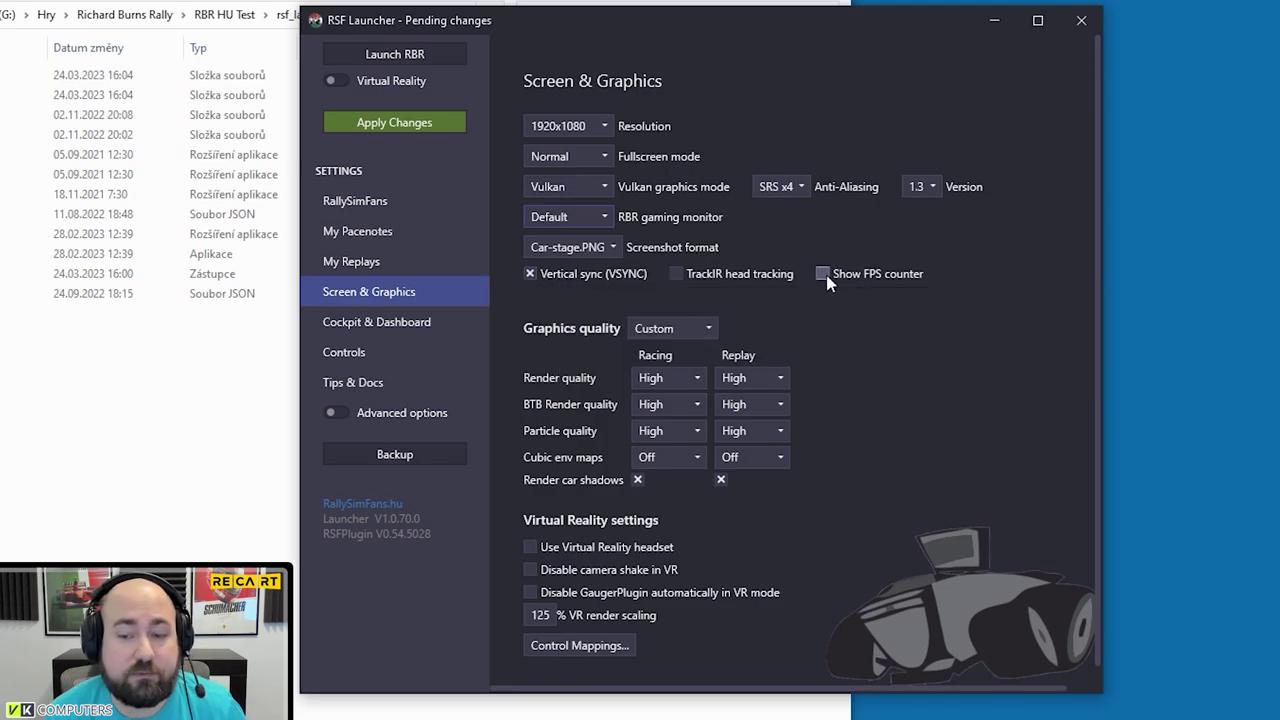
mouse_move(828, 283)
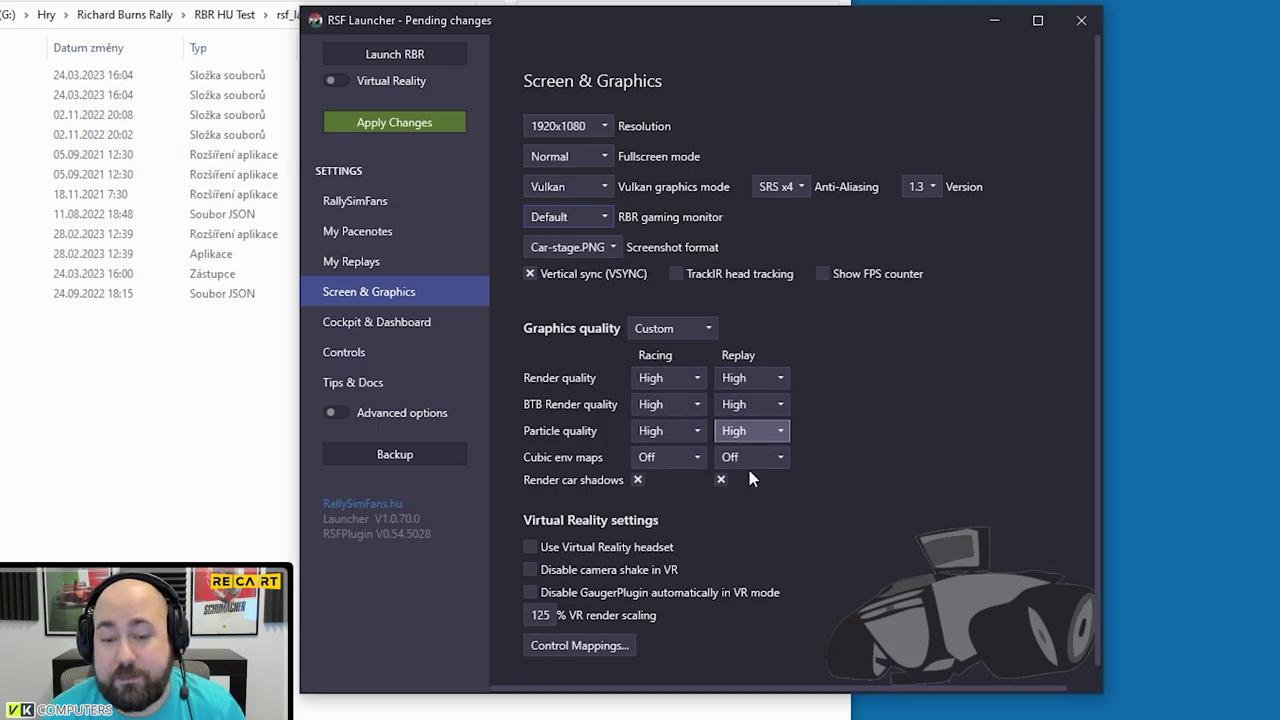
click(698, 386)
click(696, 379)
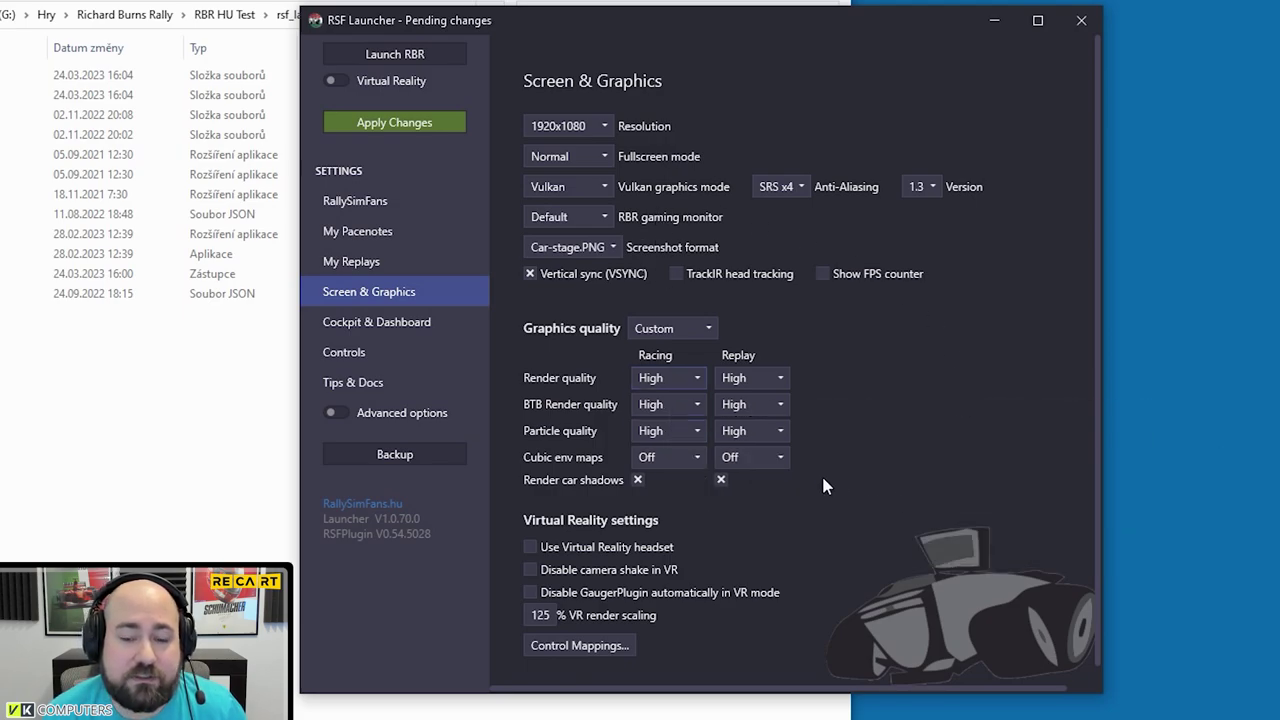
mouse_move(690, 398)
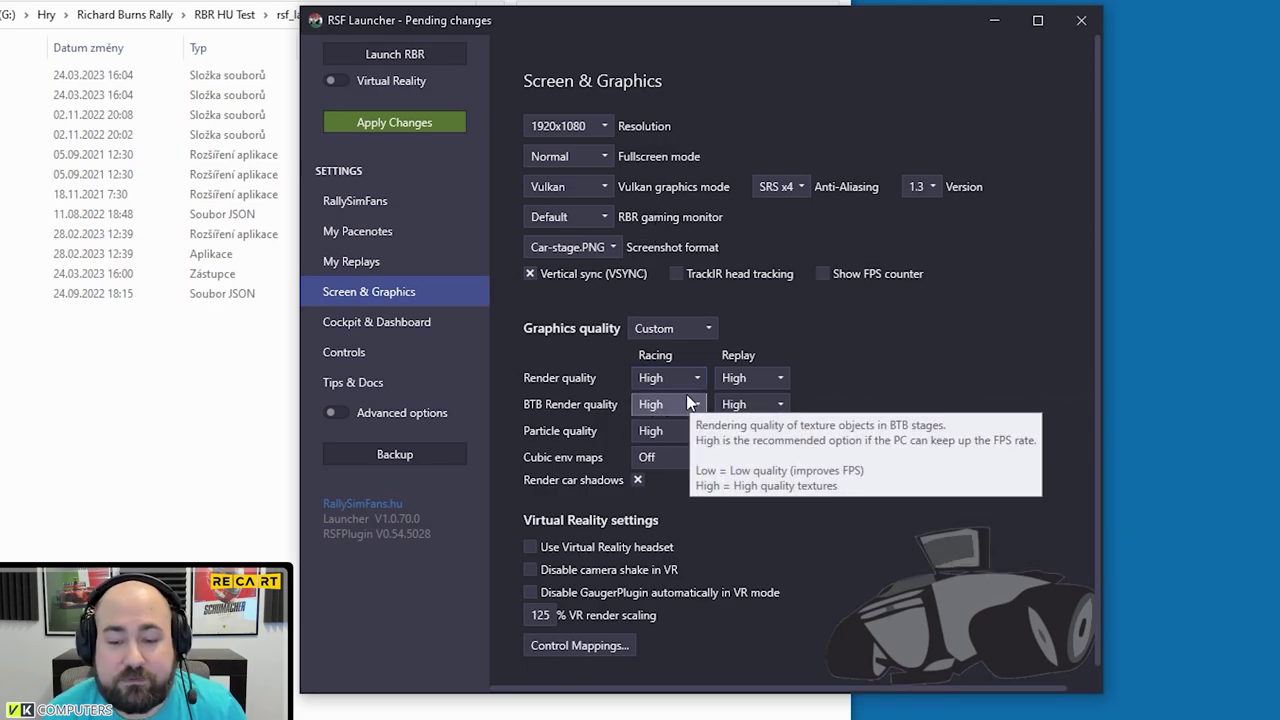
mouse_move(694, 440)
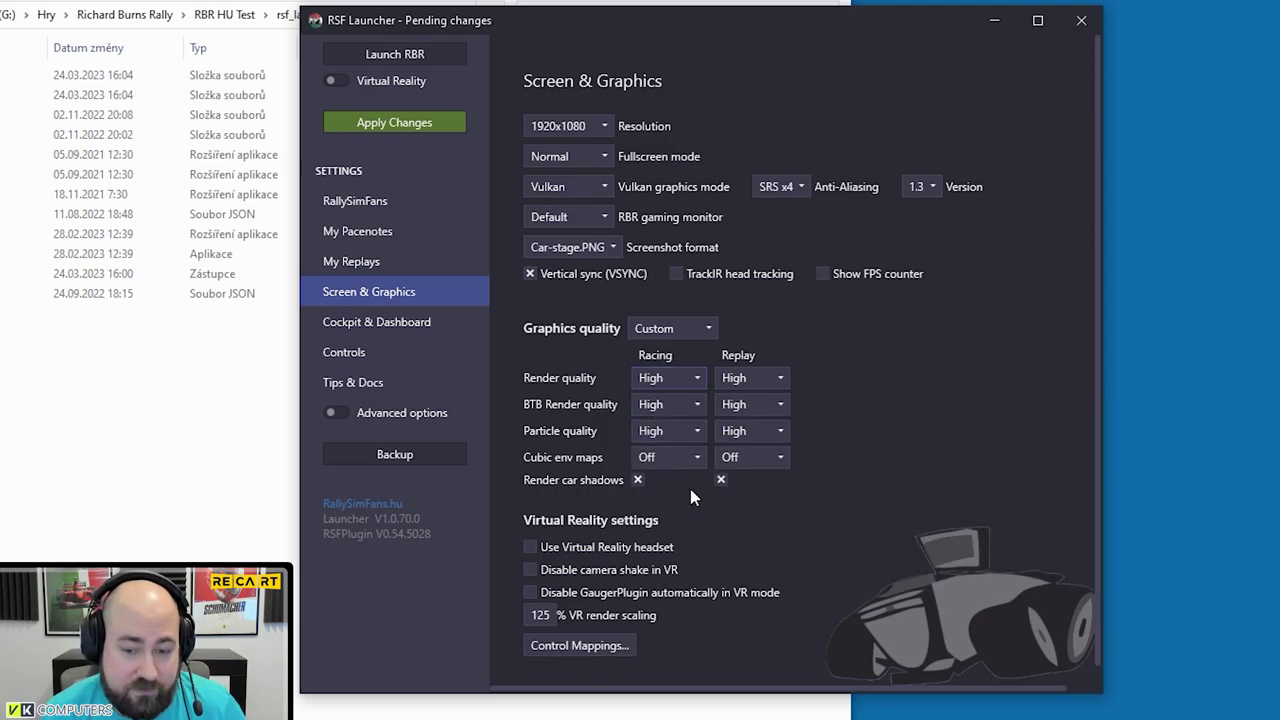
mouse_move(694, 485)
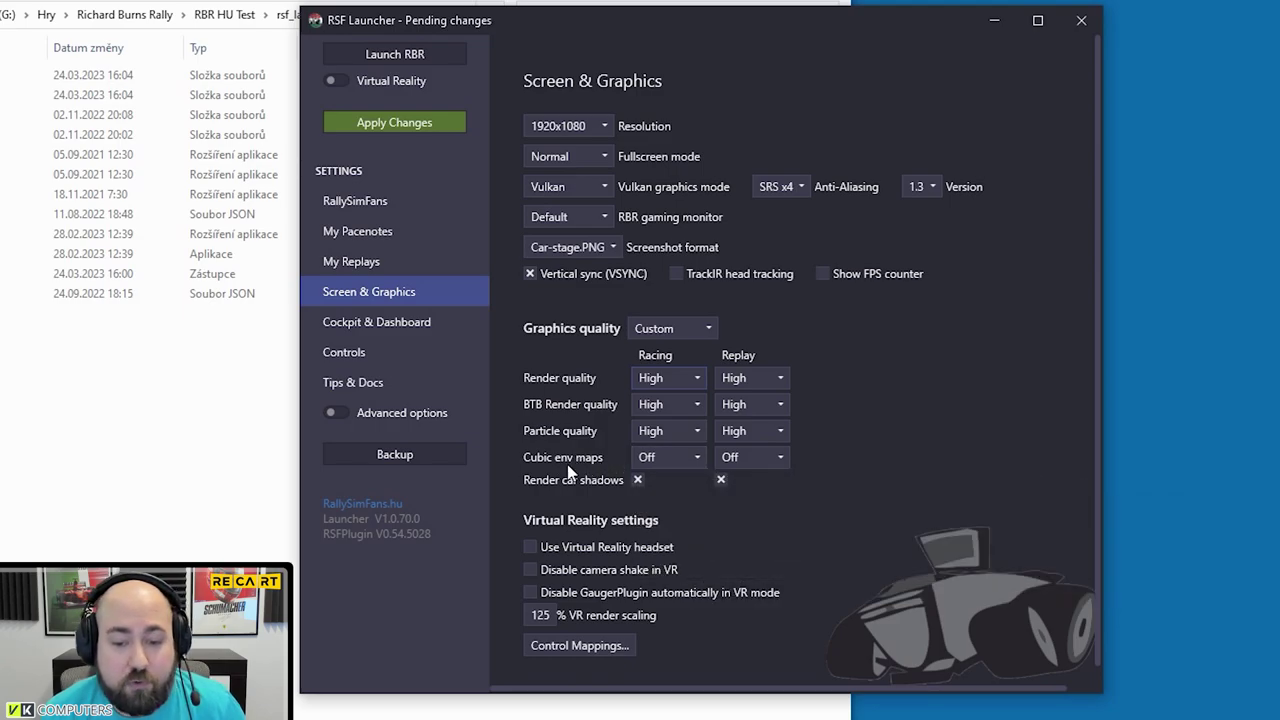
- Set the cubic env maps for replay to Normal and read the explanation of the racing setting
click(681, 459)
click(669, 457)
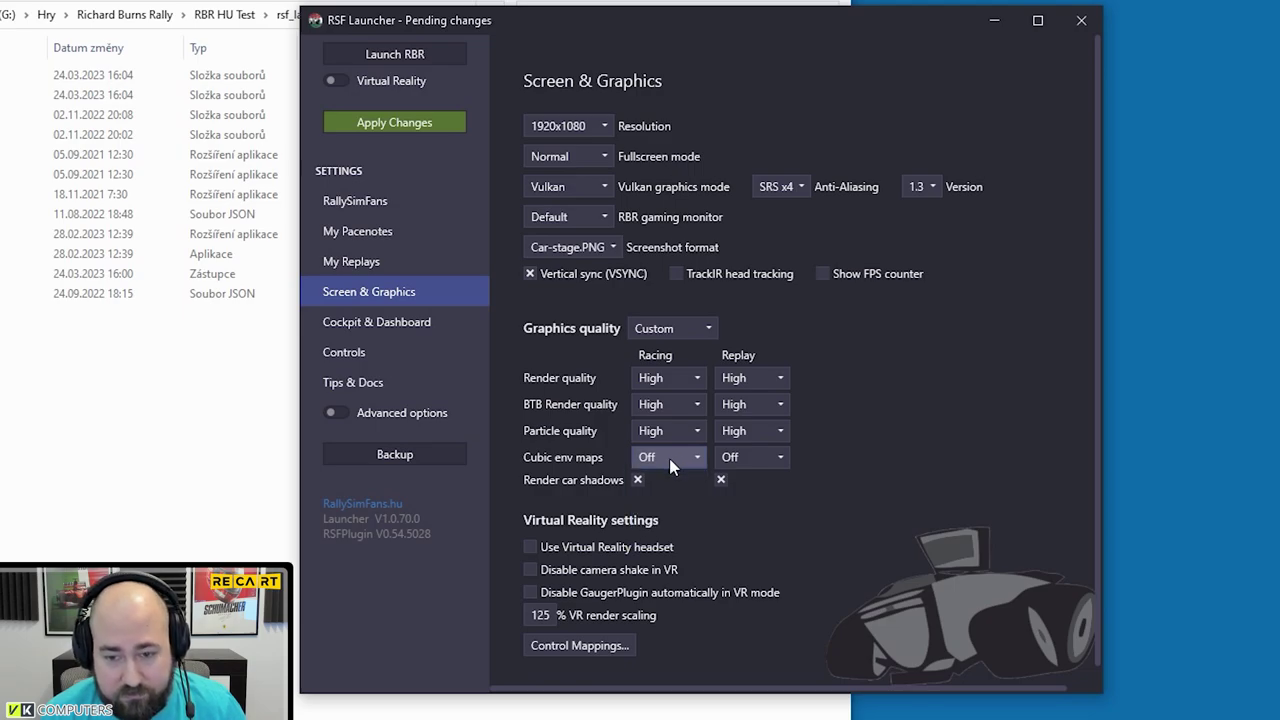
click(751, 459)
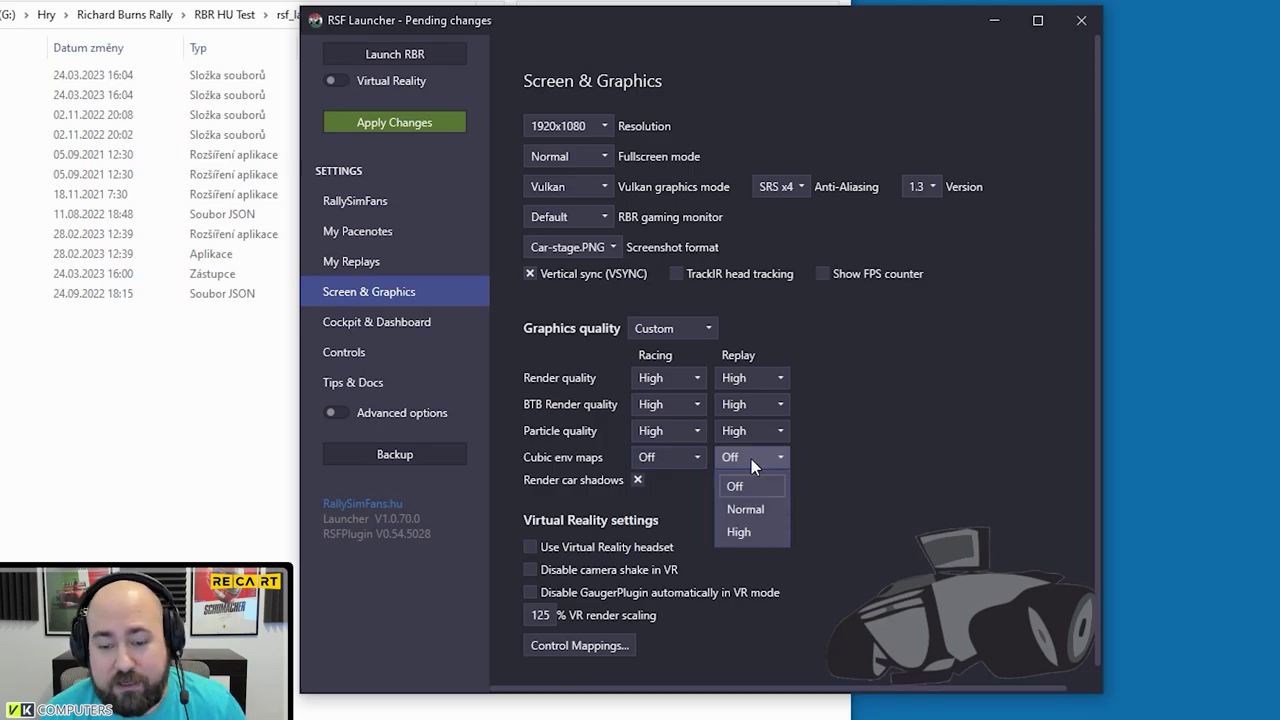
click(745, 515)
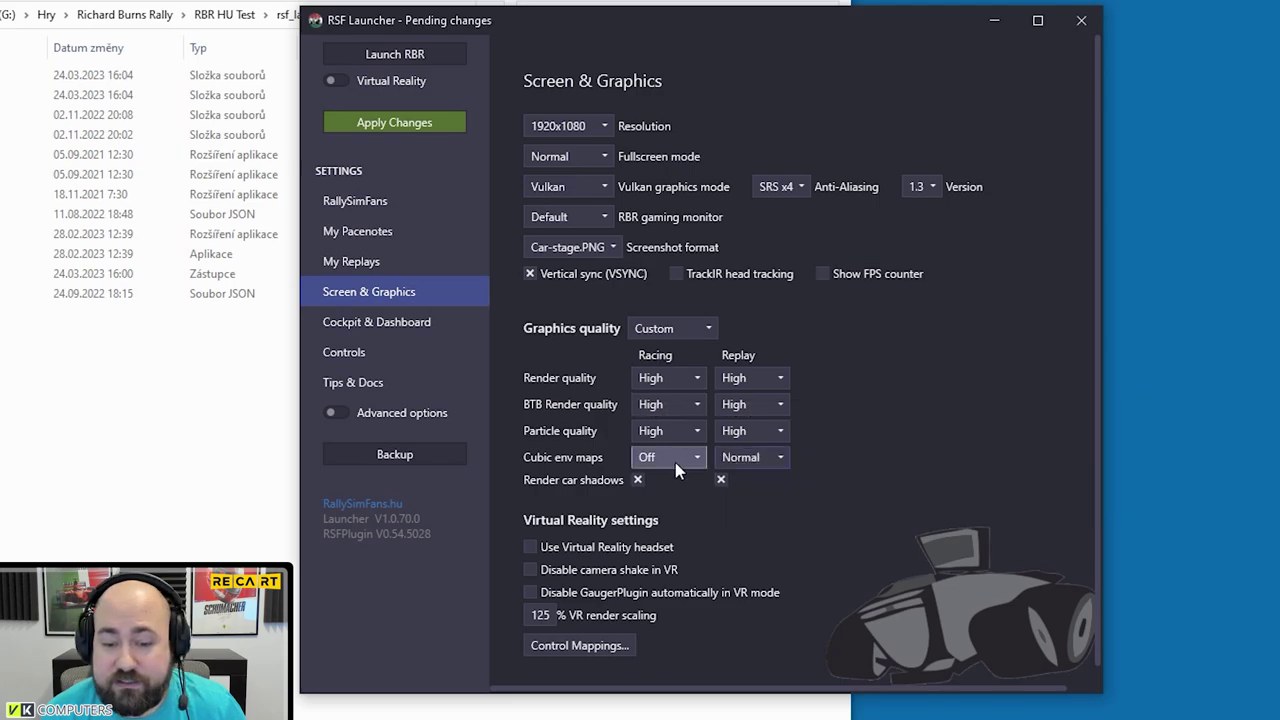
mouse_move(662, 458)
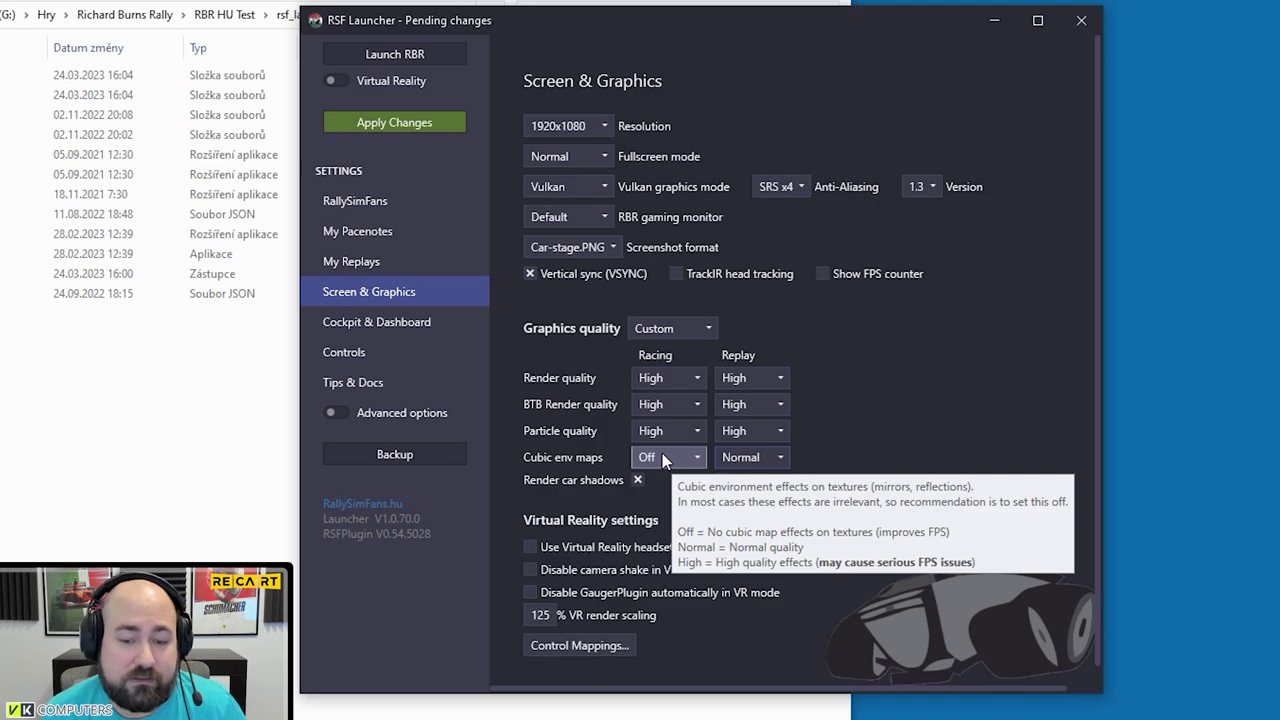
- Set the particle quality for racing to Off and check the available racing render quality options
click(667, 431)
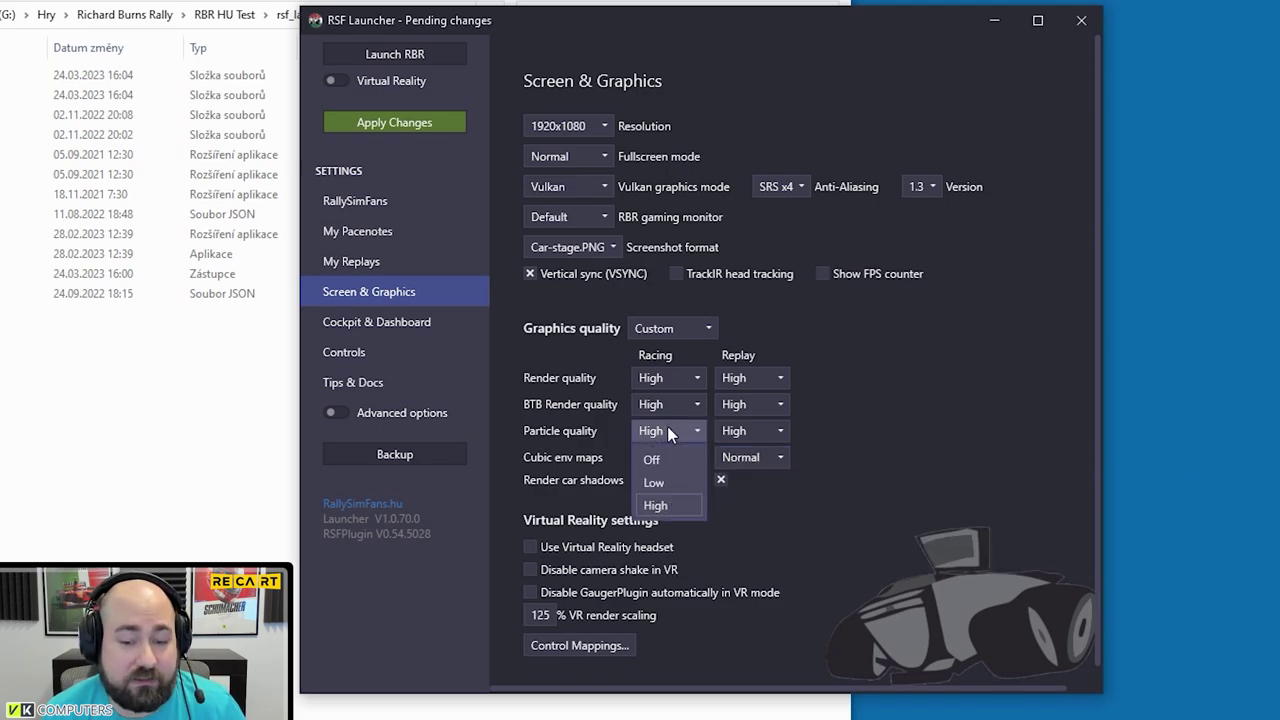
click(658, 457)
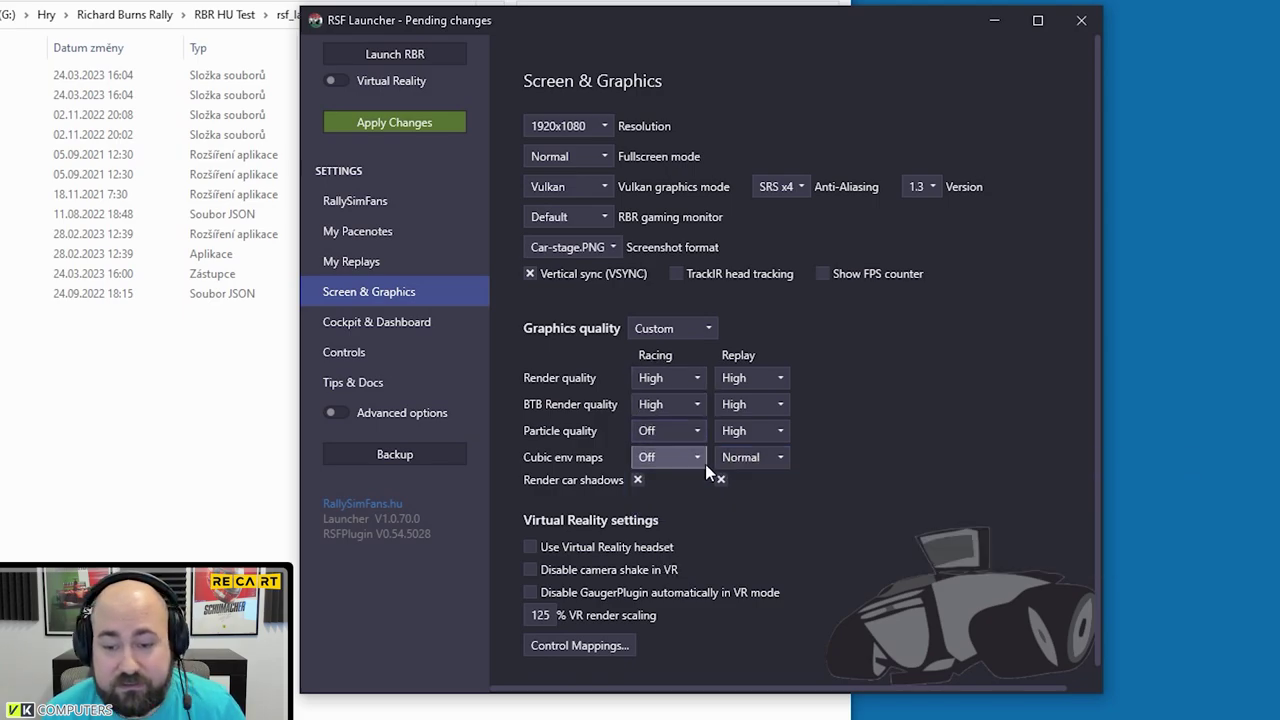
mouse_move(644, 438)
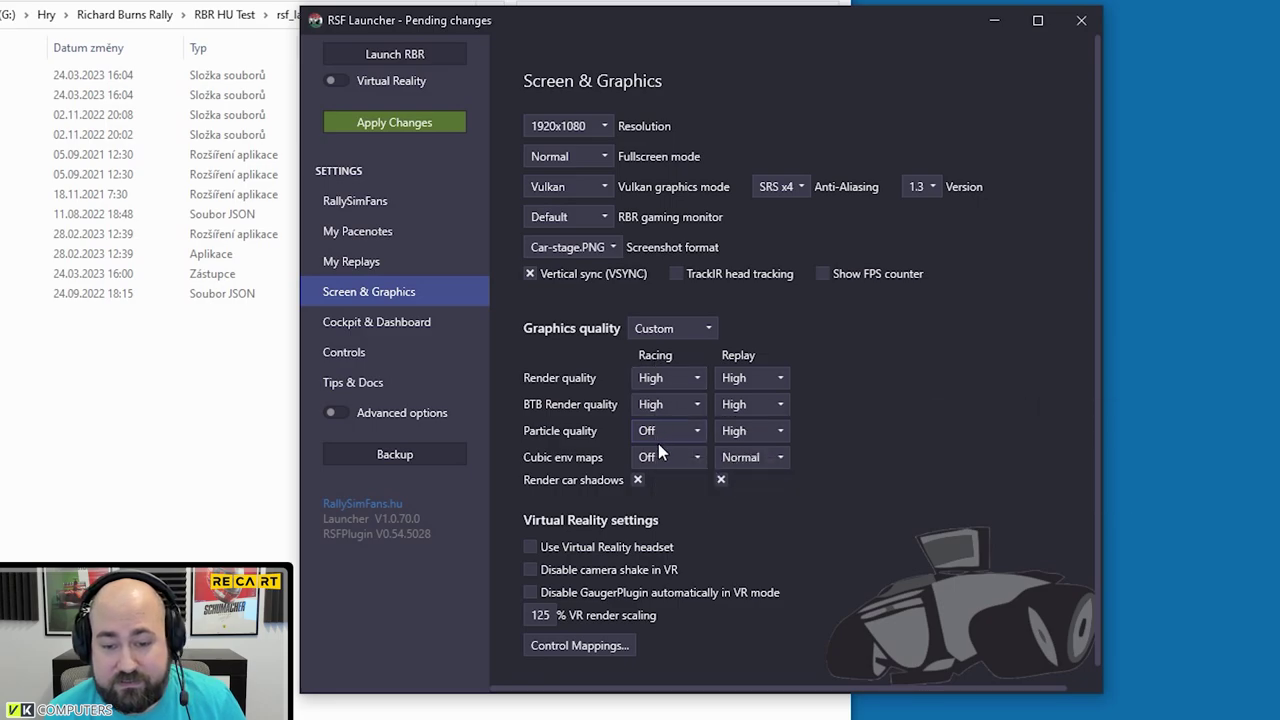
mouse_move(668, 440)
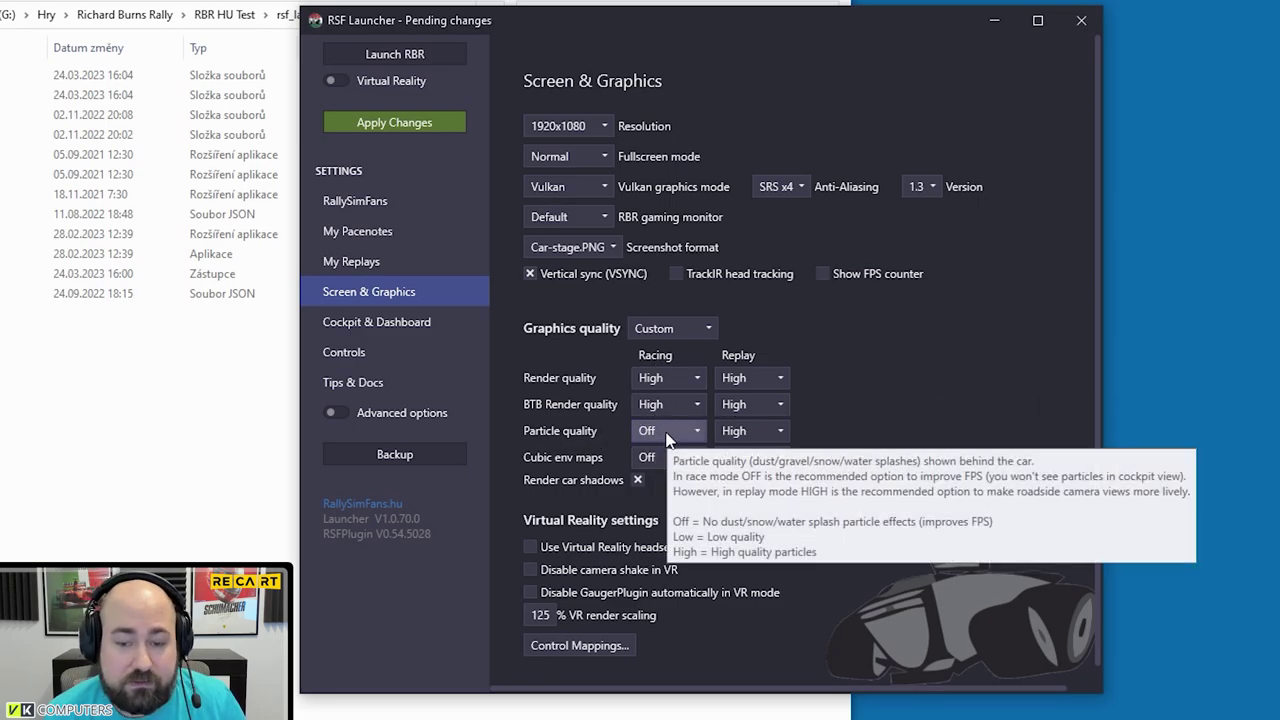
click(679, 379)
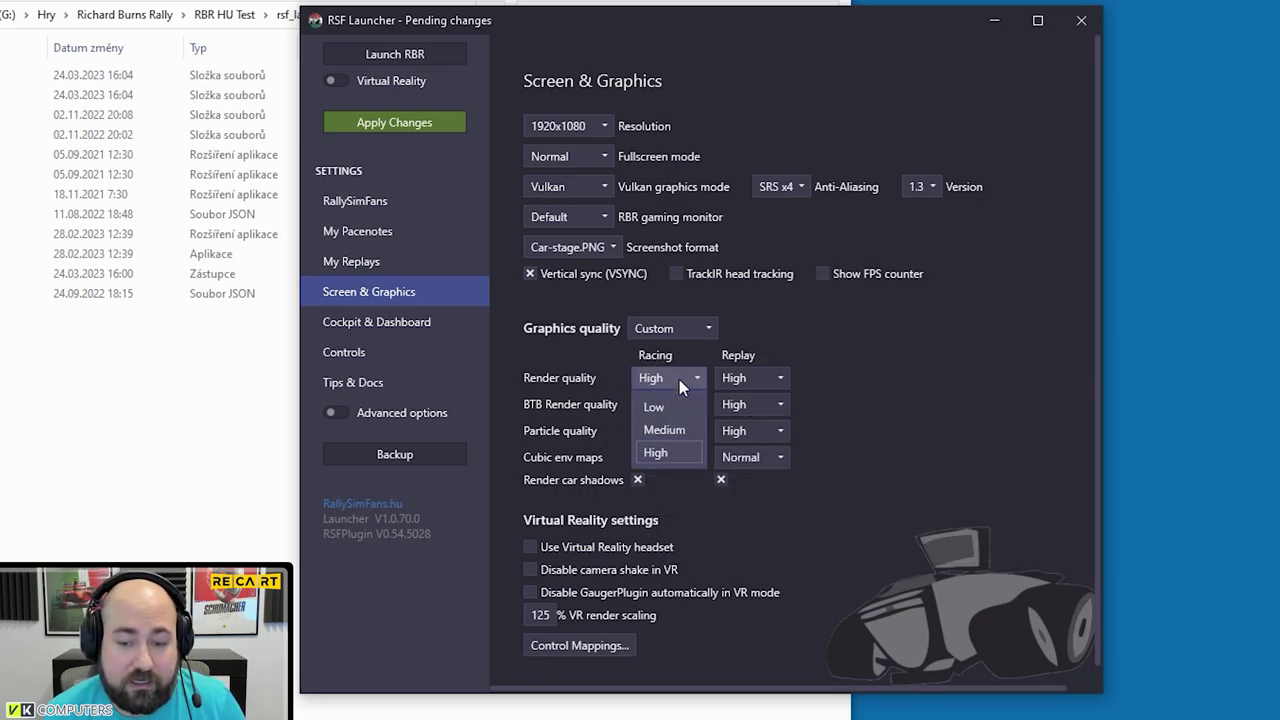
click(679, 379)
click(679, 379)
click(679, 379)
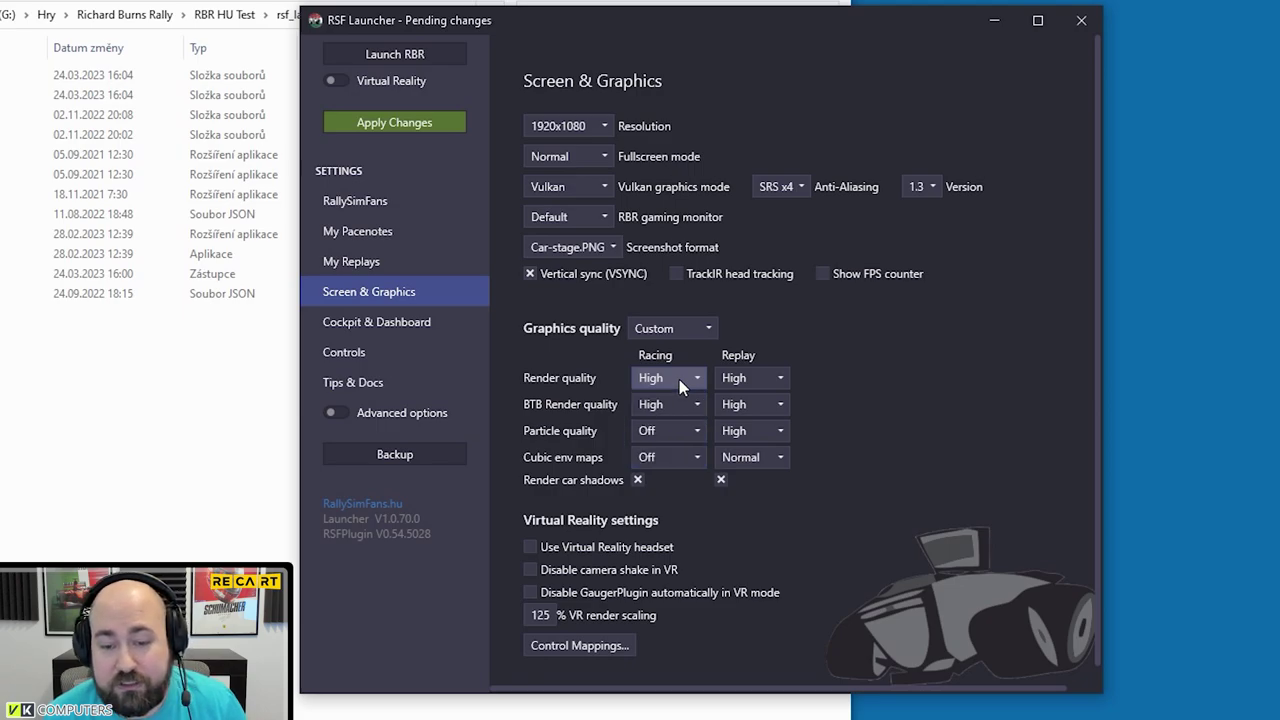
- Turn off car shadow rendering for racing in the graphics quality settings
mouse_move(670, 384)
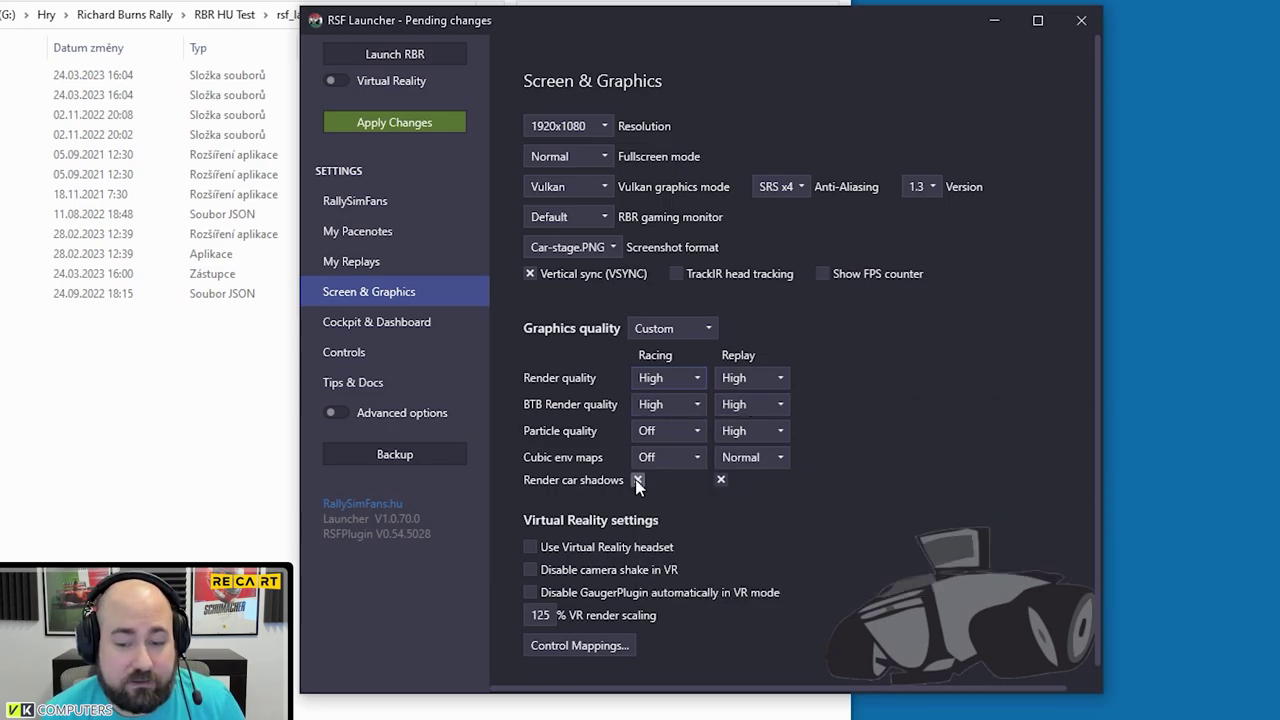
mouse_move(637, 482)
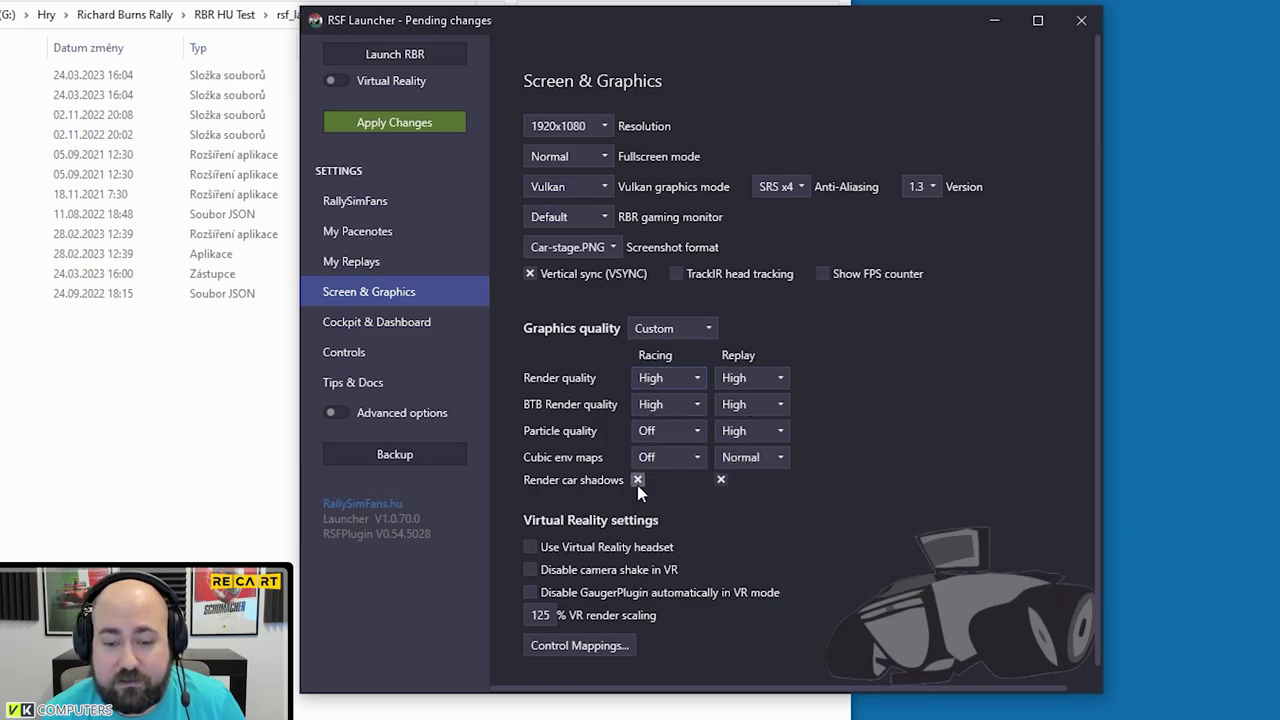
click(636, 480)
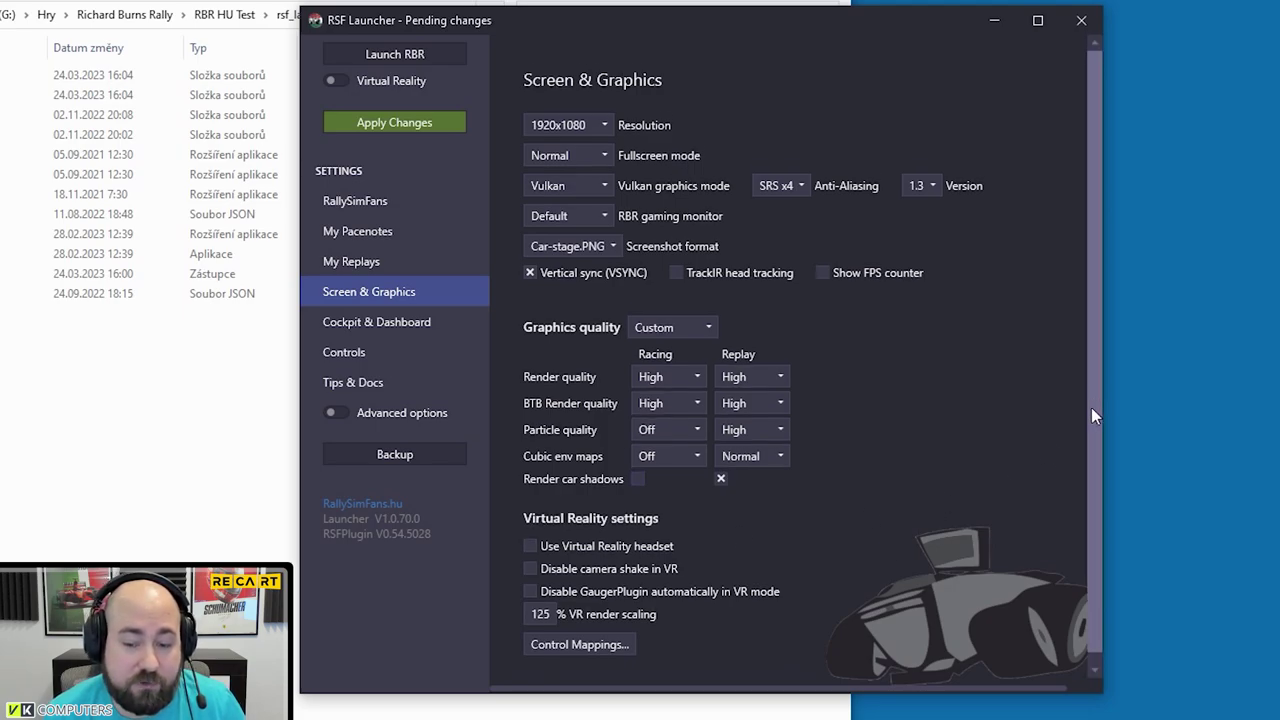
scroll(1091, 407, down, 1)
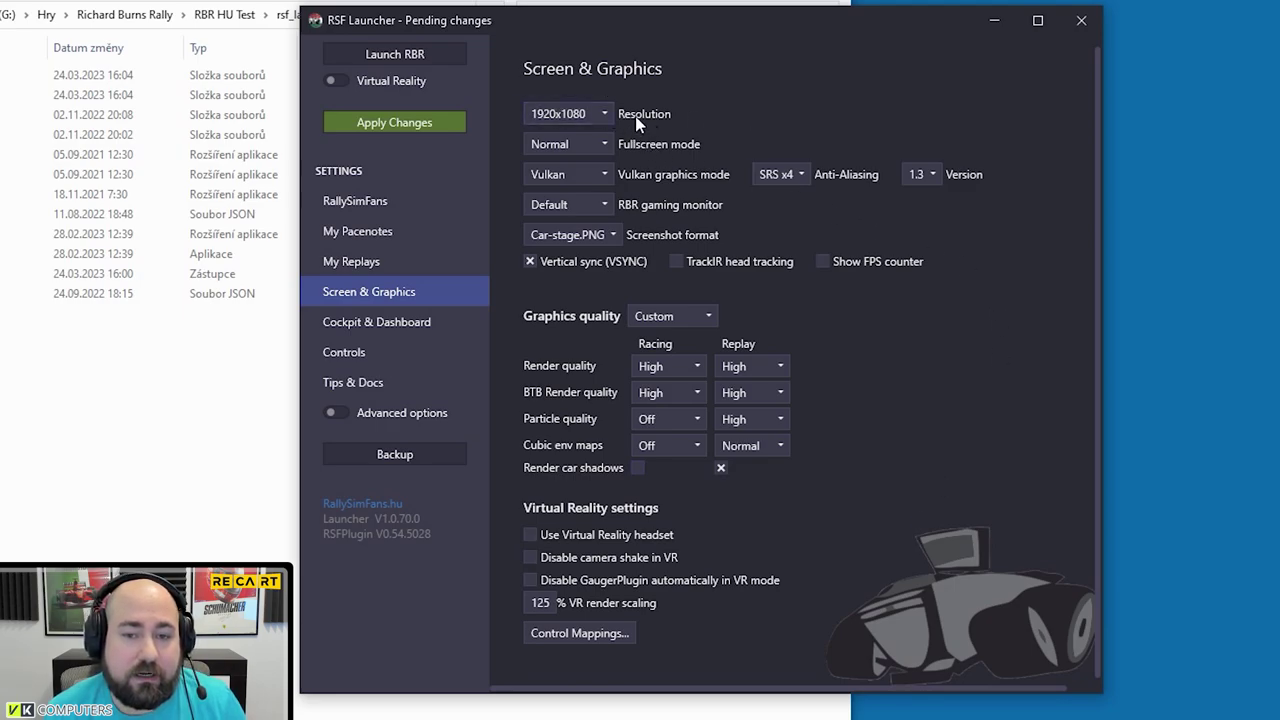
- Try the Custom resolution option and return the resolution to 1920x1080
click(605, 112)
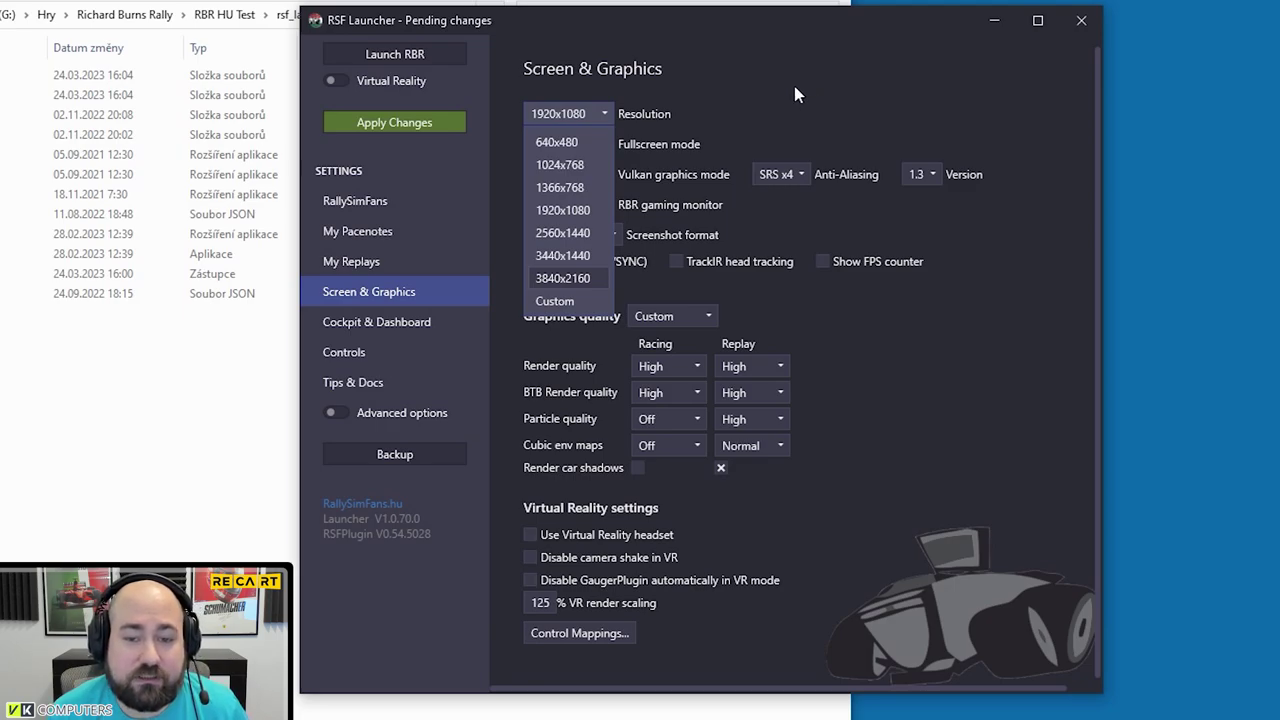
click(567, 300)
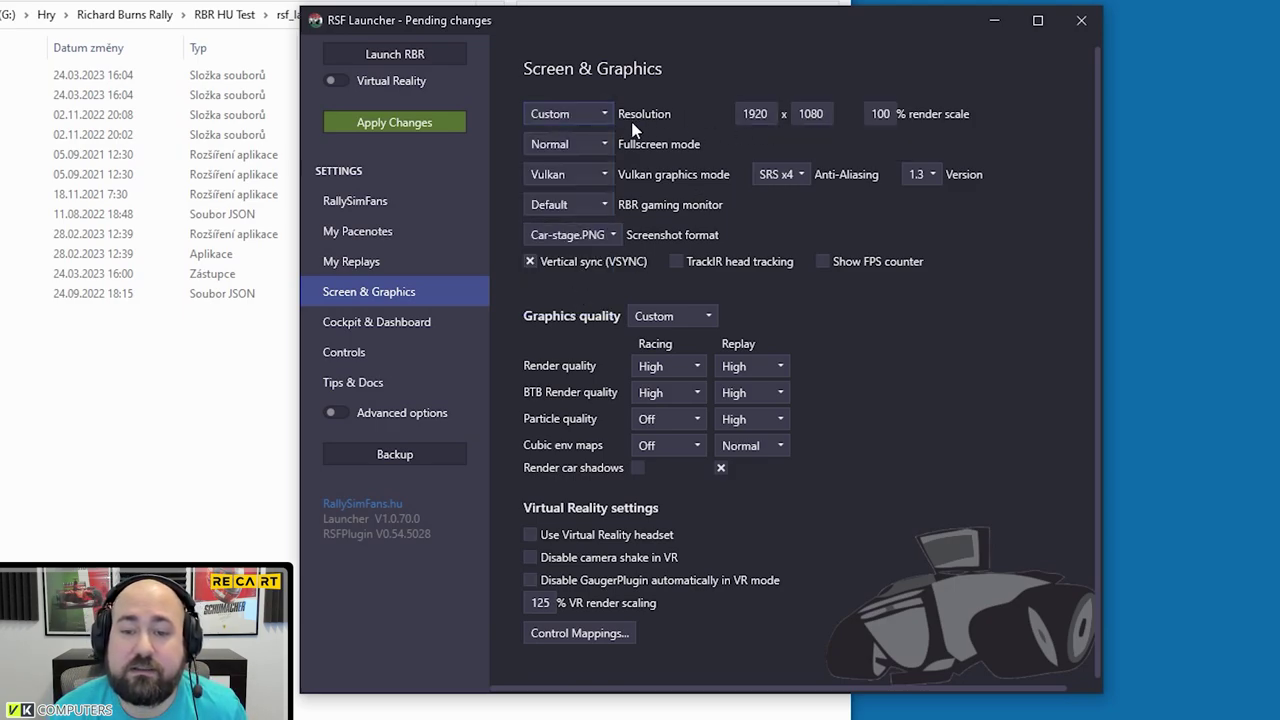
click(598, 116)
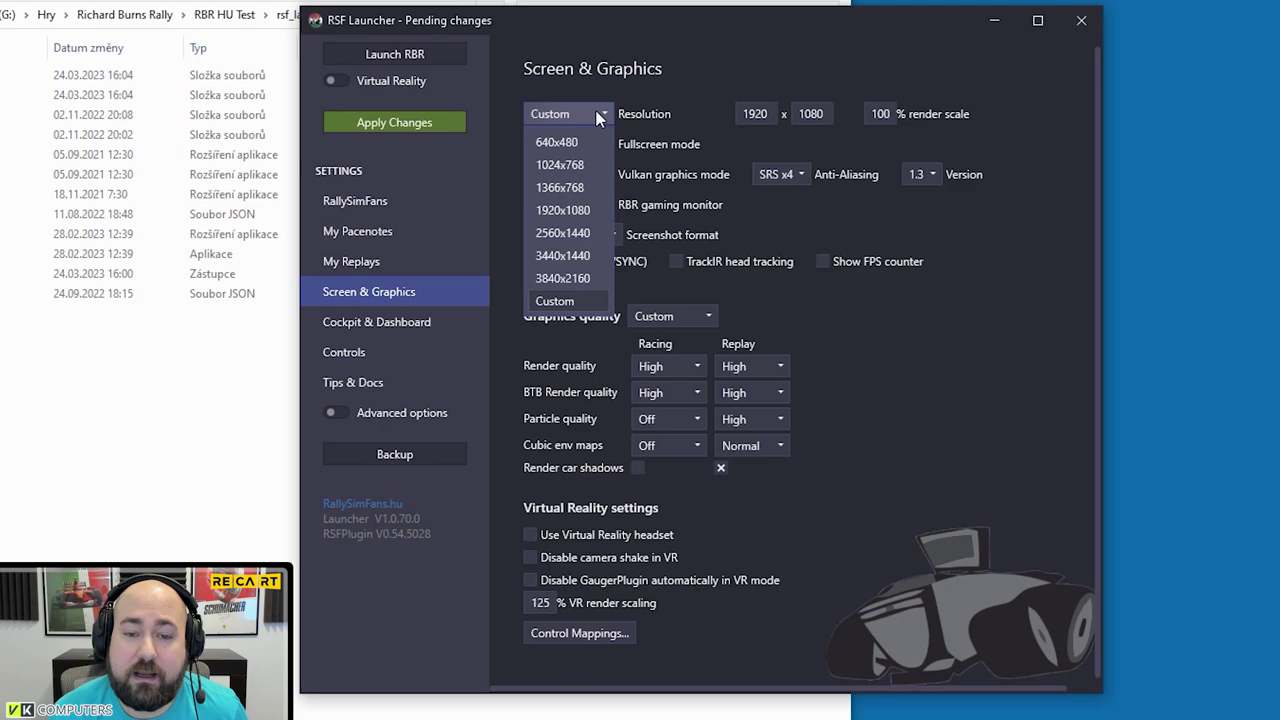
click(569, 209)
mouse_move(592, 152)
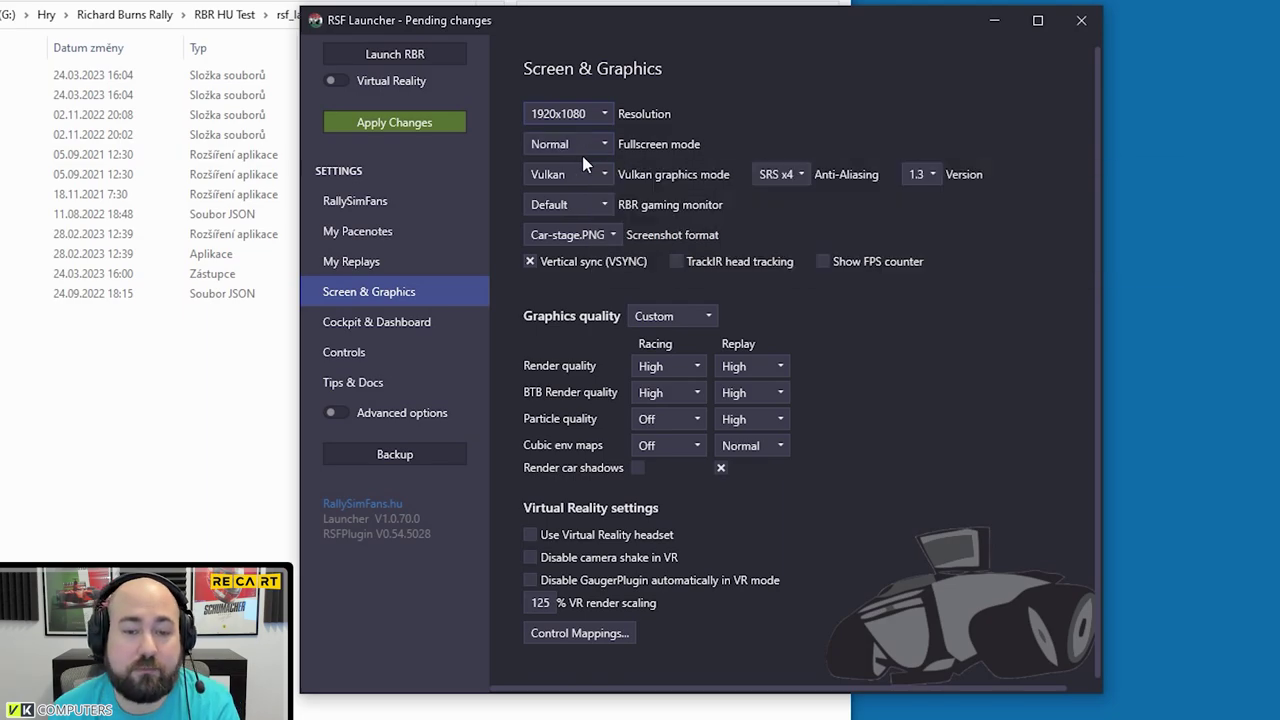
- Set the on-screen visual steering wheel rotation to 720 in the Cockpit & Dashboard settings
click(408, 318)
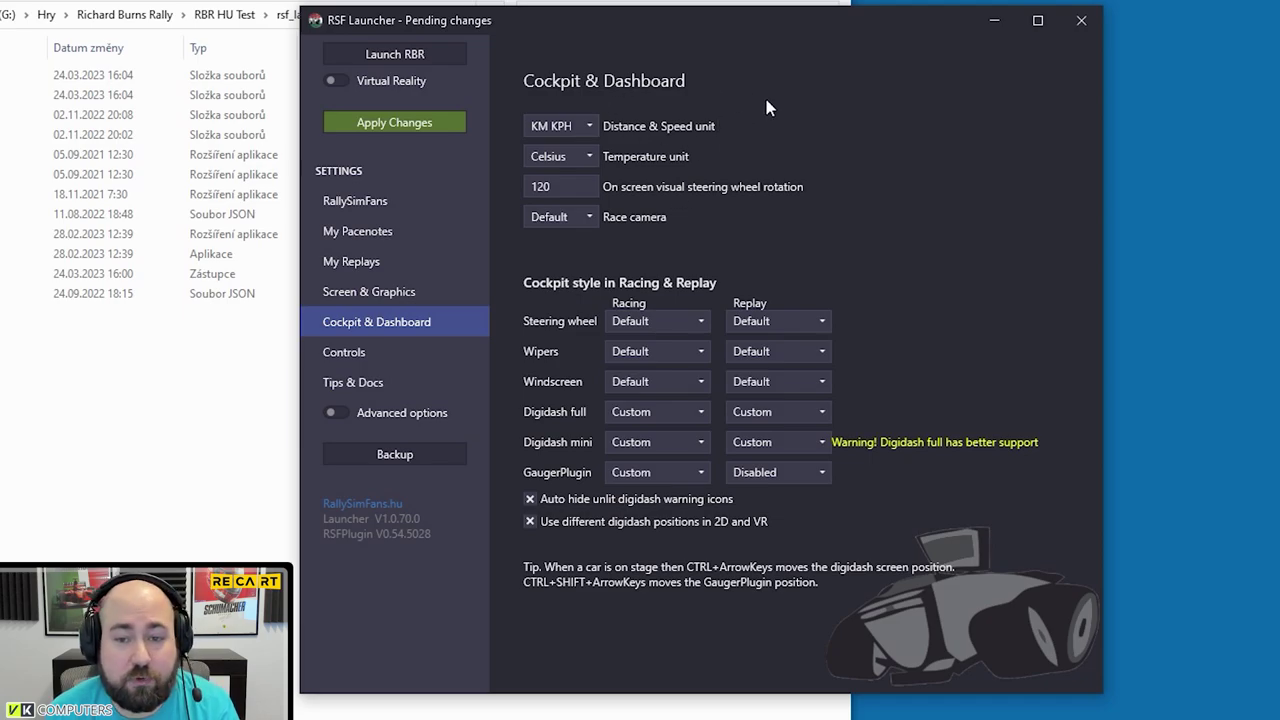
click(580, 127)
click(580, 127)
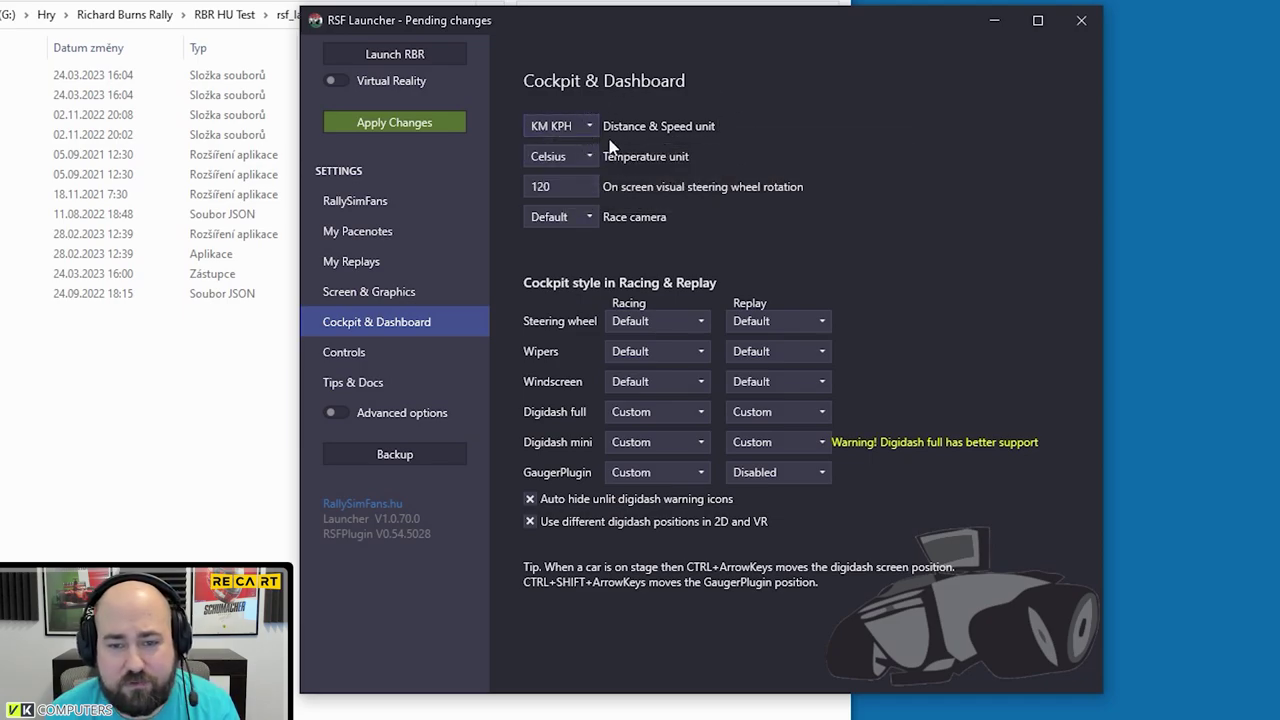
click(565, 185)
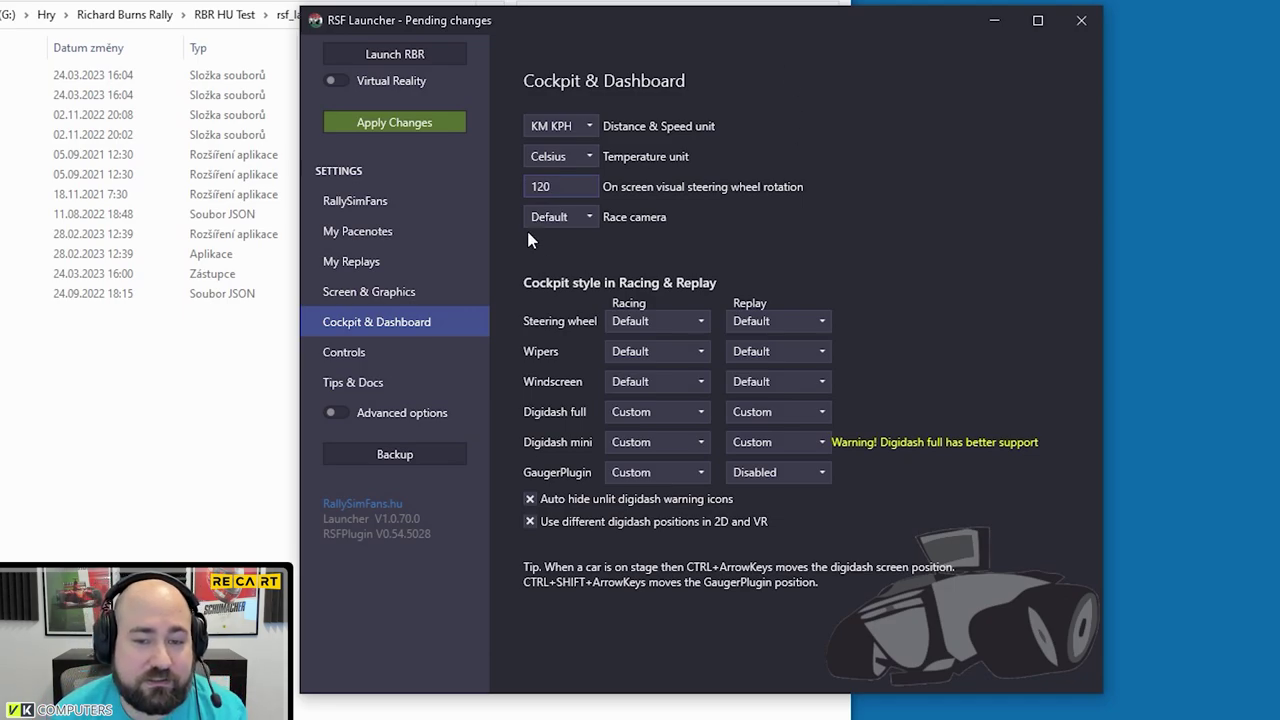
double_click(558, 188)
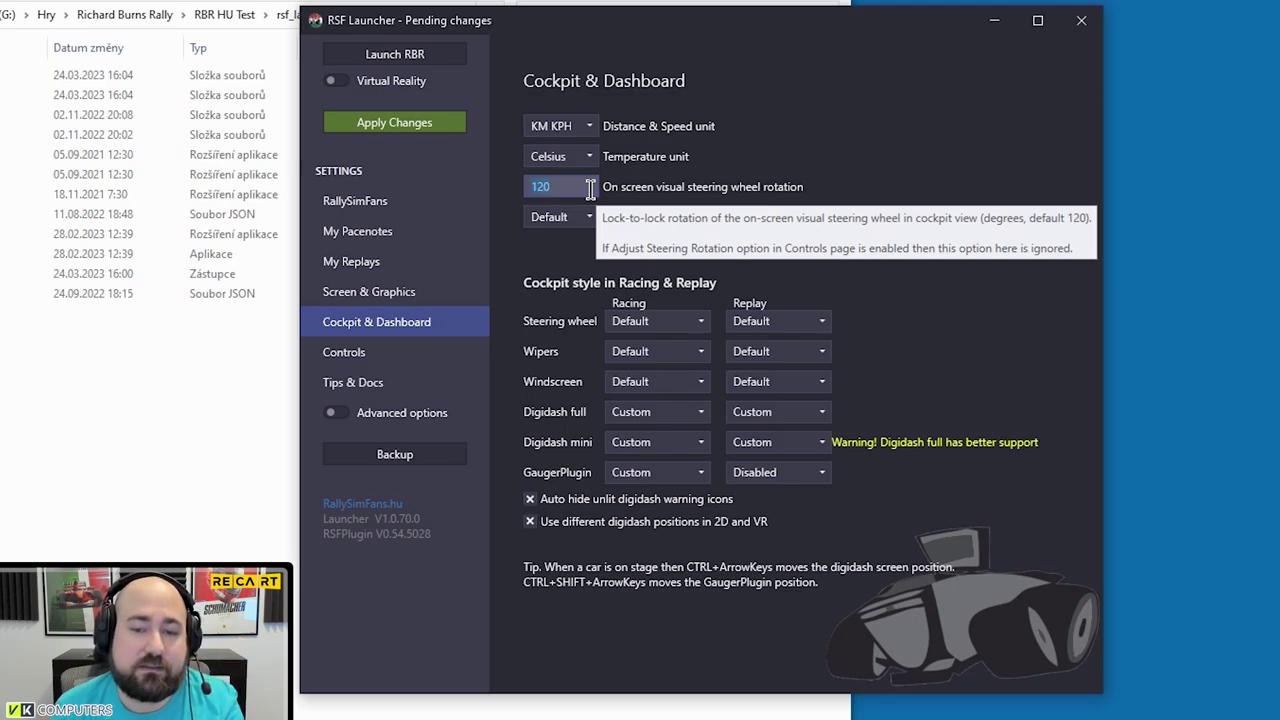
click(556, 190)
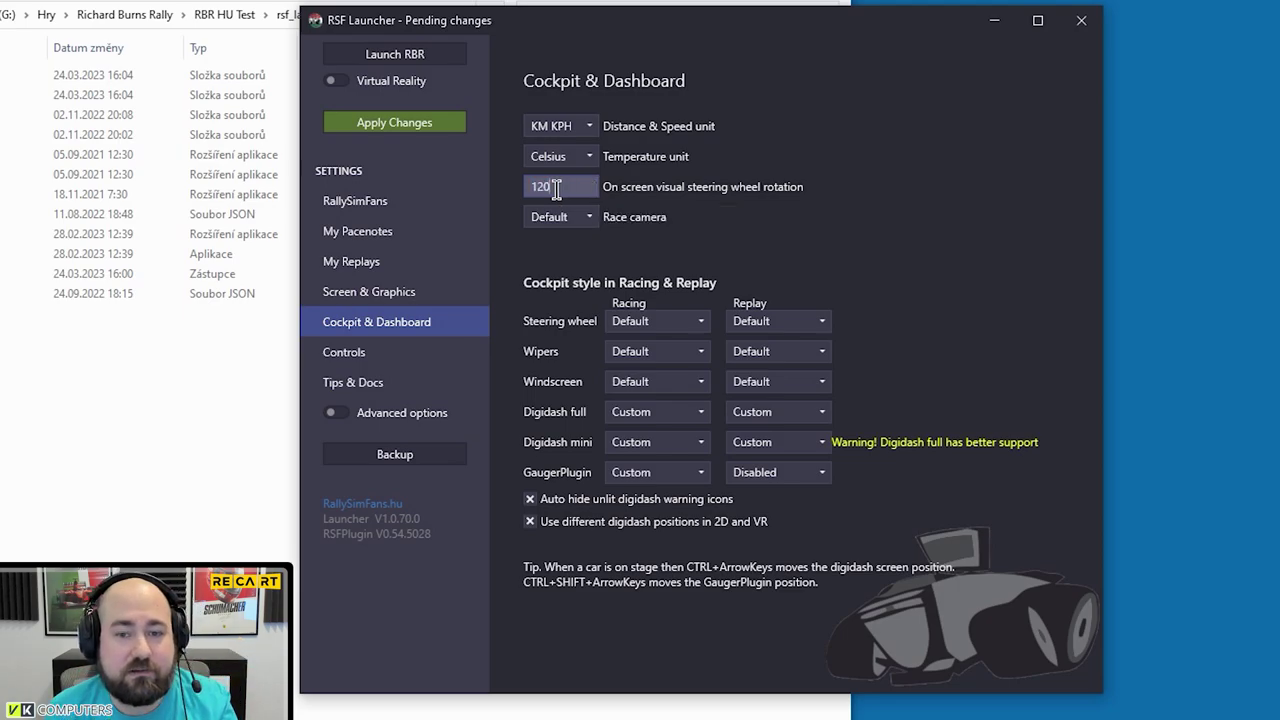
double_click(556, 190)
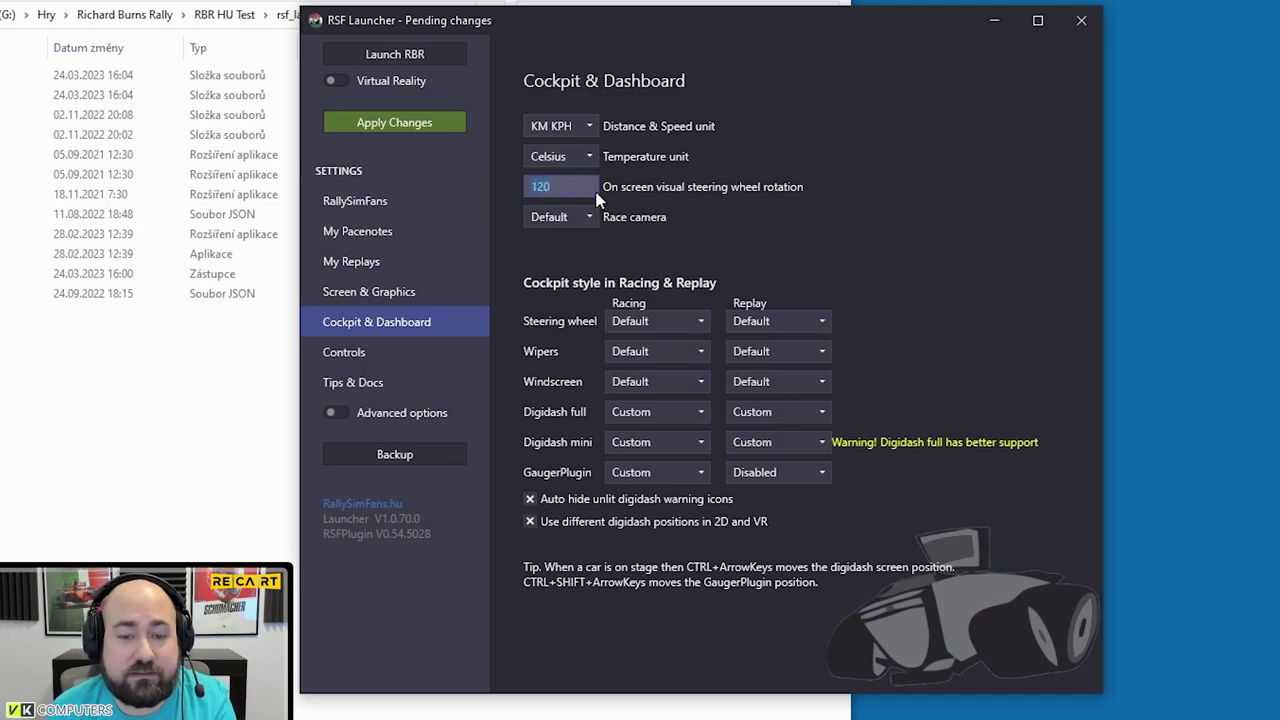
text(720)
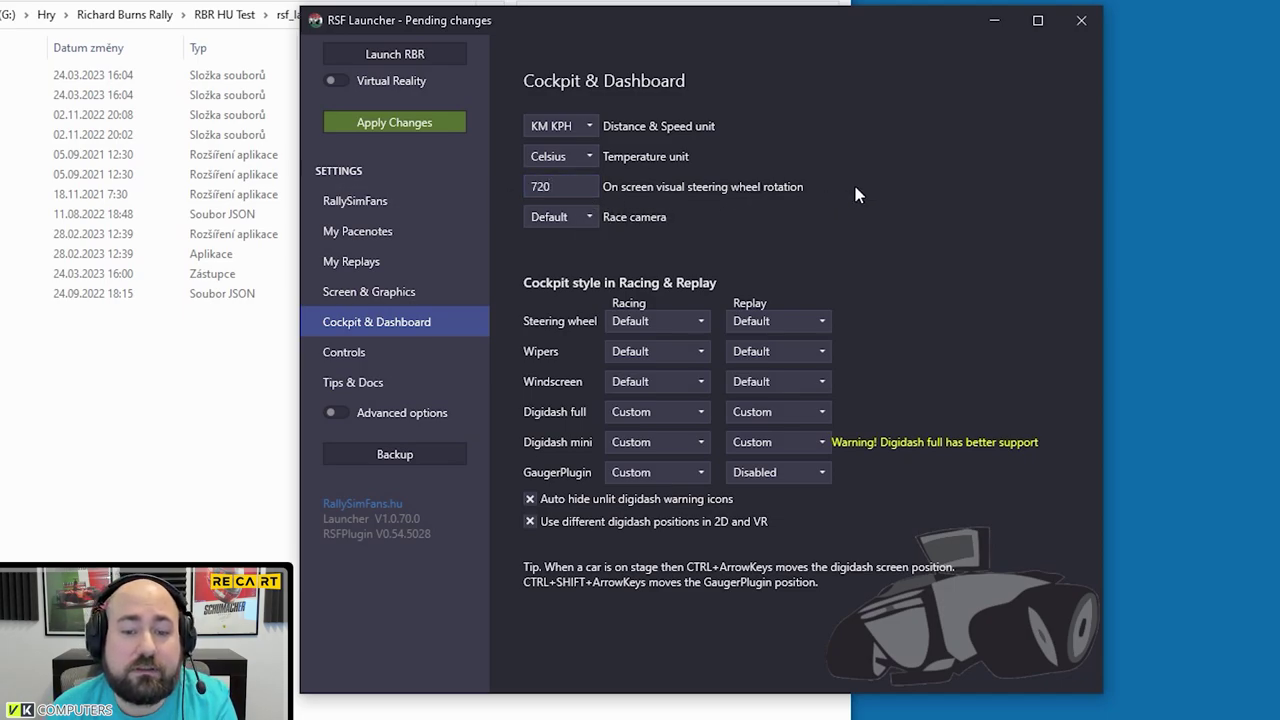
mouse_move(590, 186)
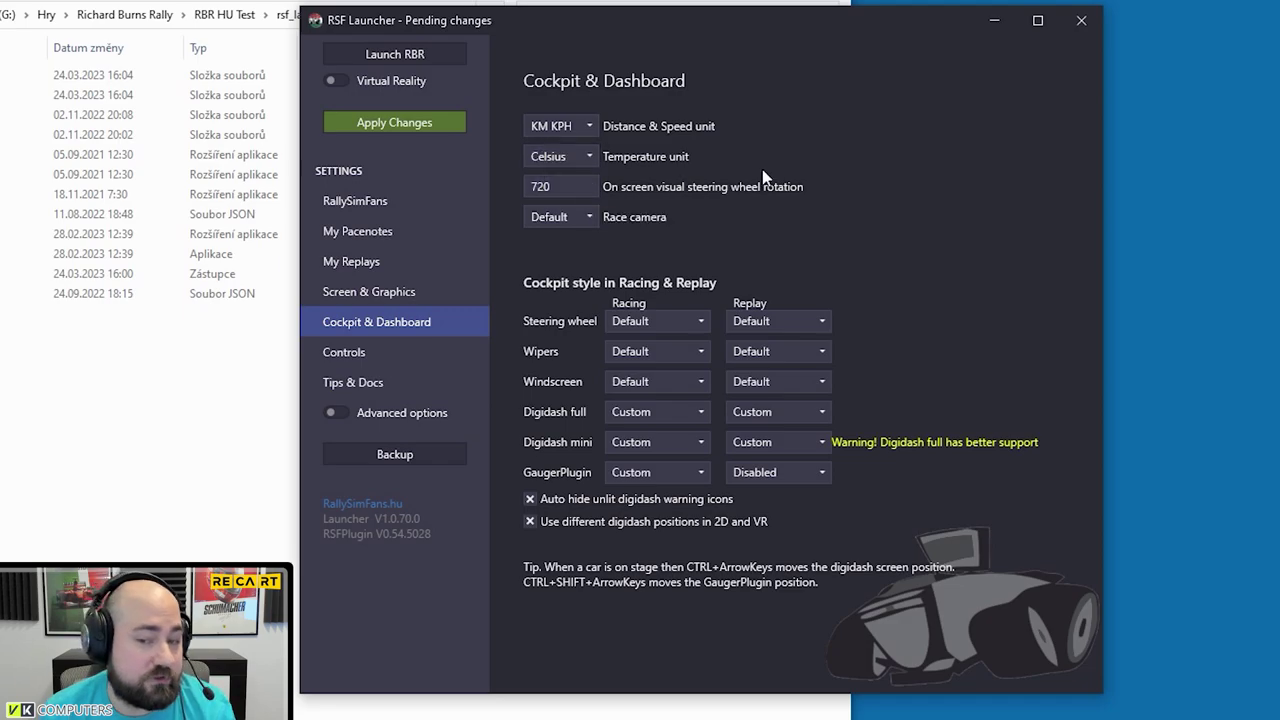
- Check the available options for the race camera and for the full Digidash in racing
click(575, 220)
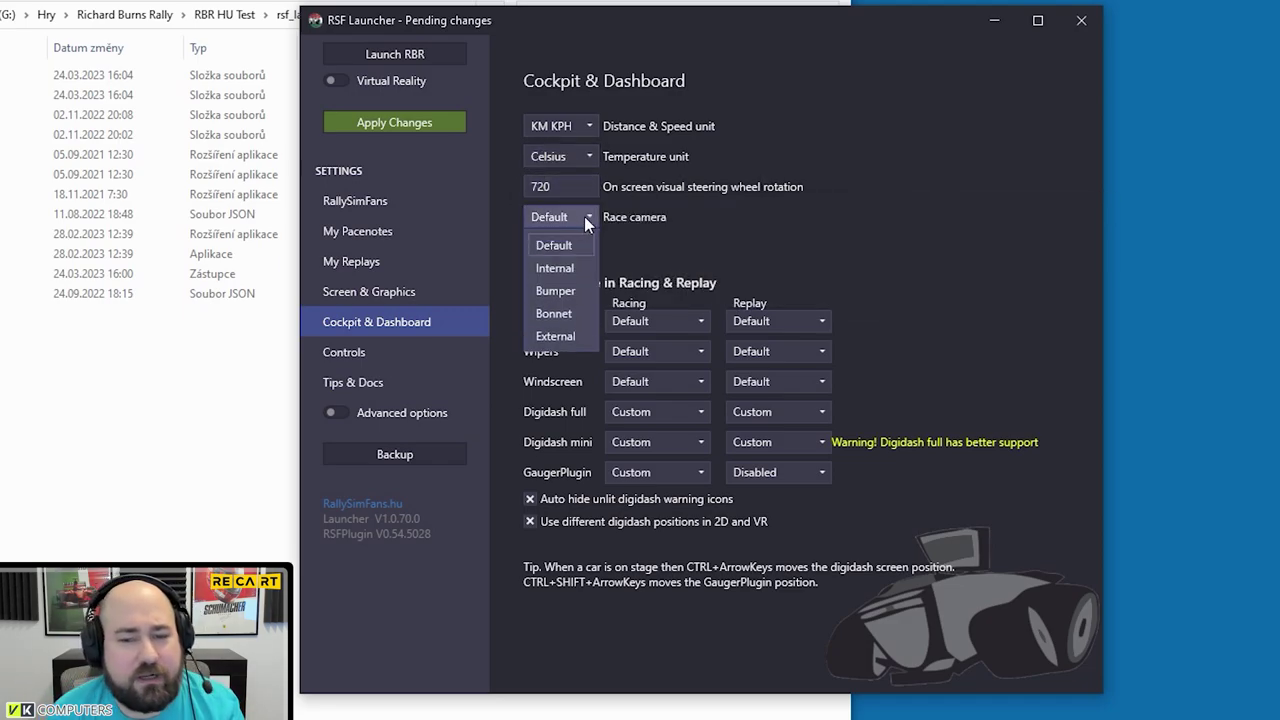
click(584, 213)
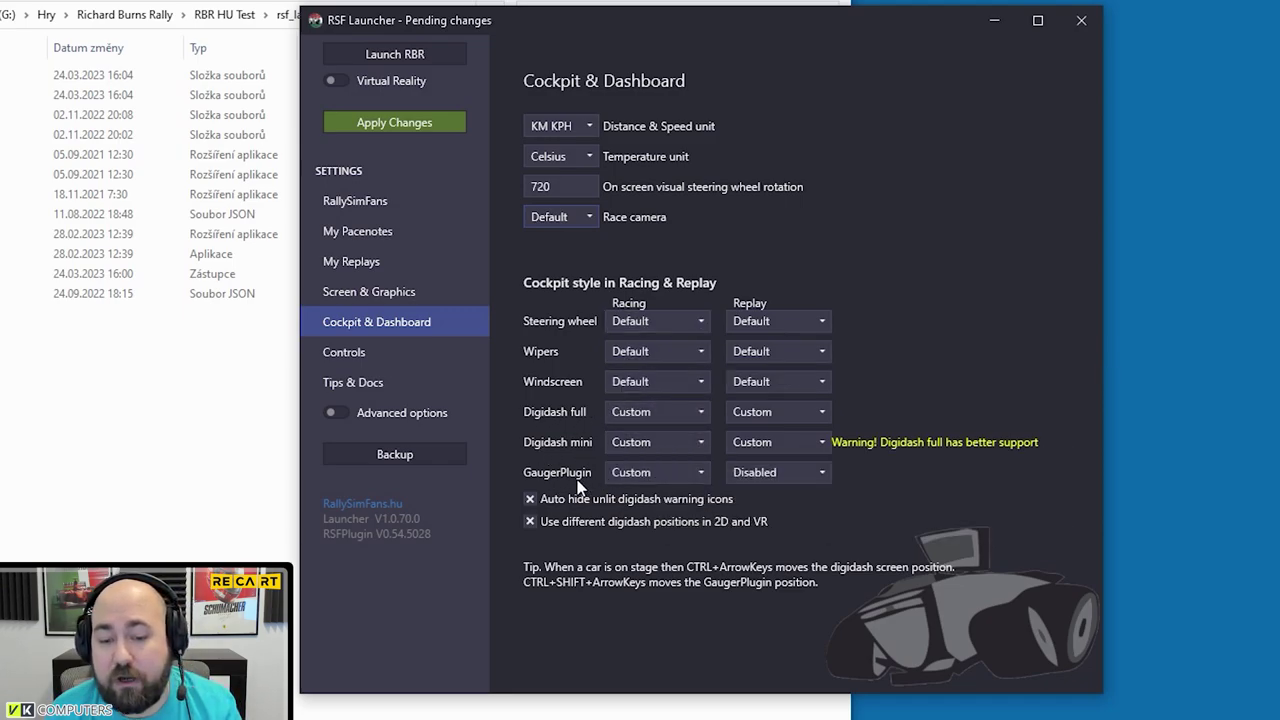
click(675, 411)
click(675, 411)
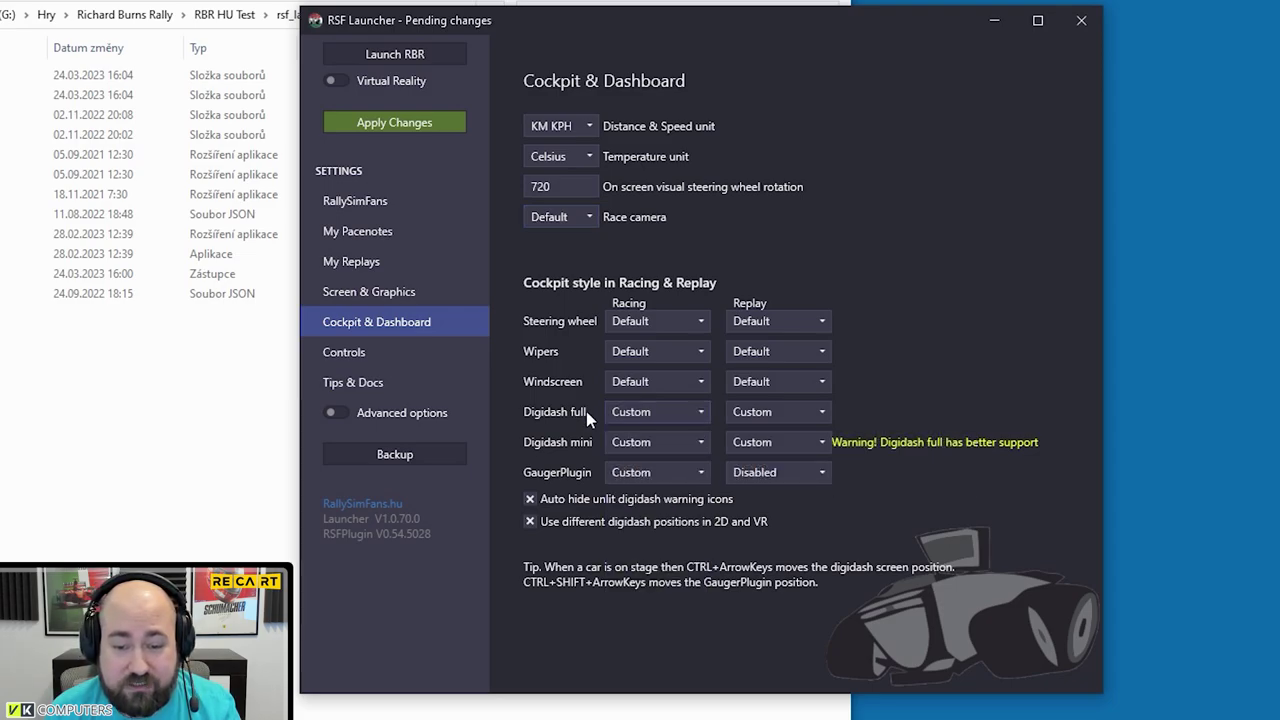
- Try Default full and Disabled for the full Digidash in racing, and return it to Custom
click(667, 418)
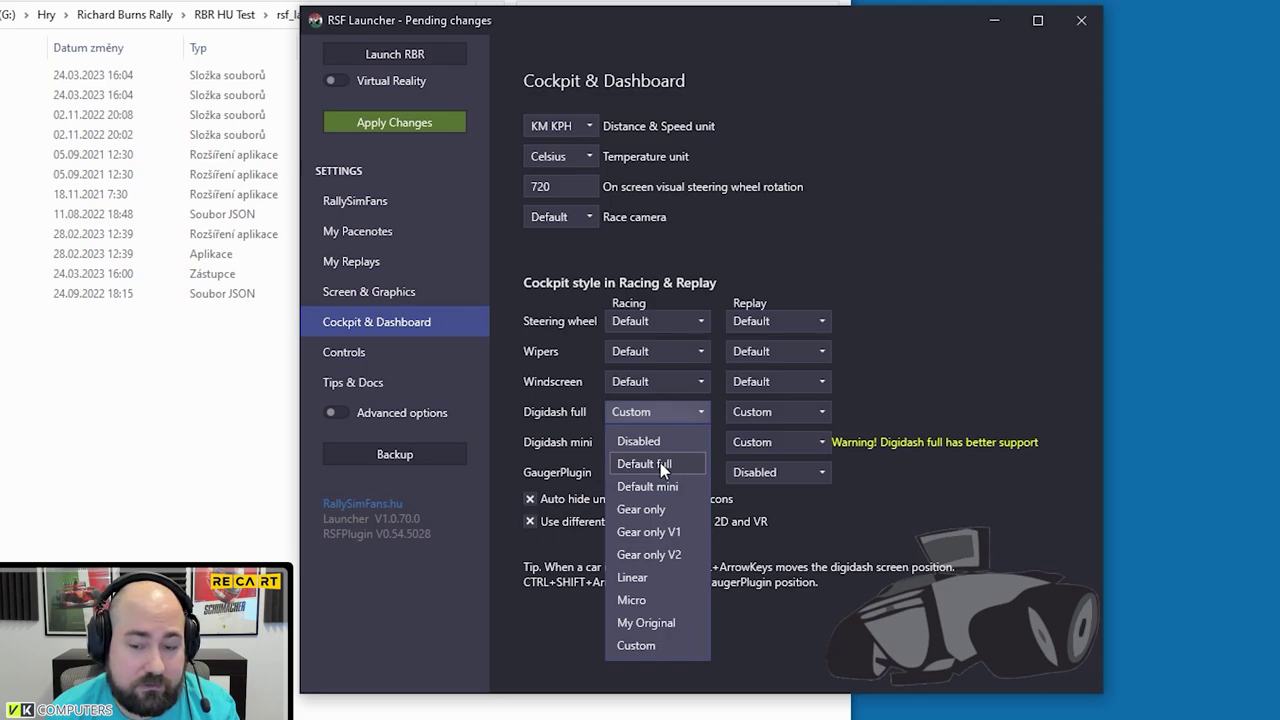
click(660, 463)
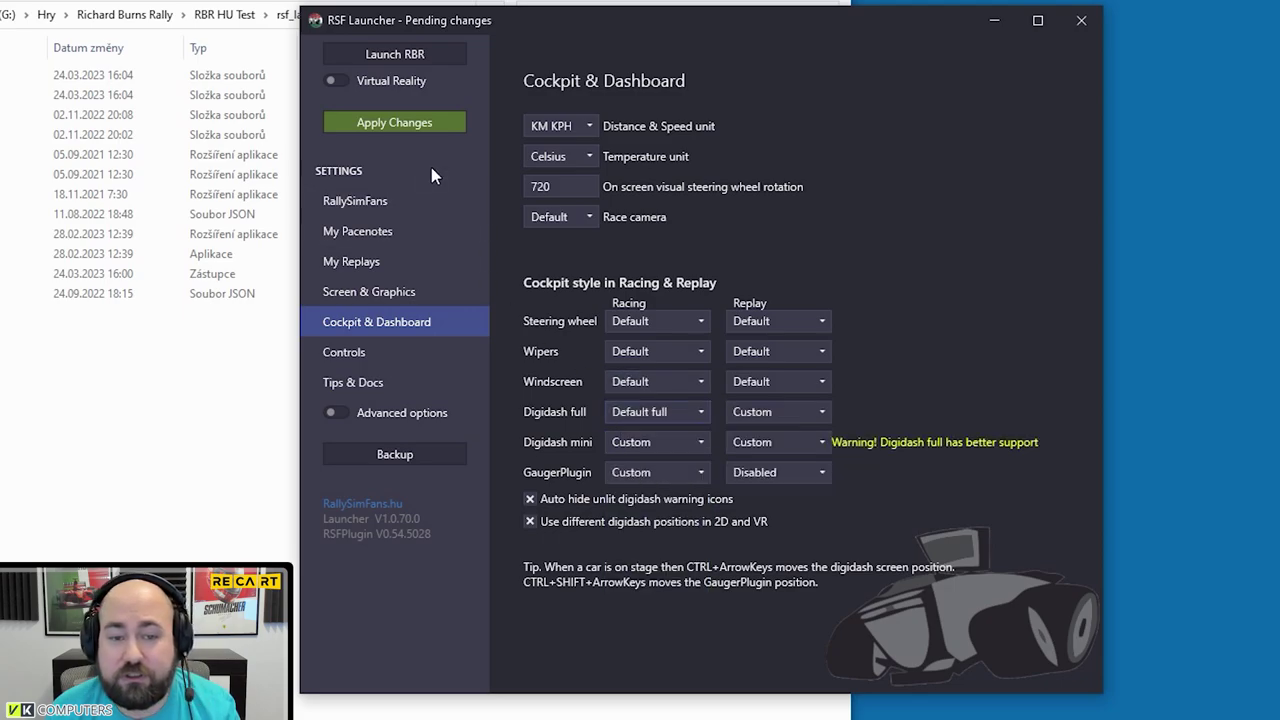
click(399, 125)
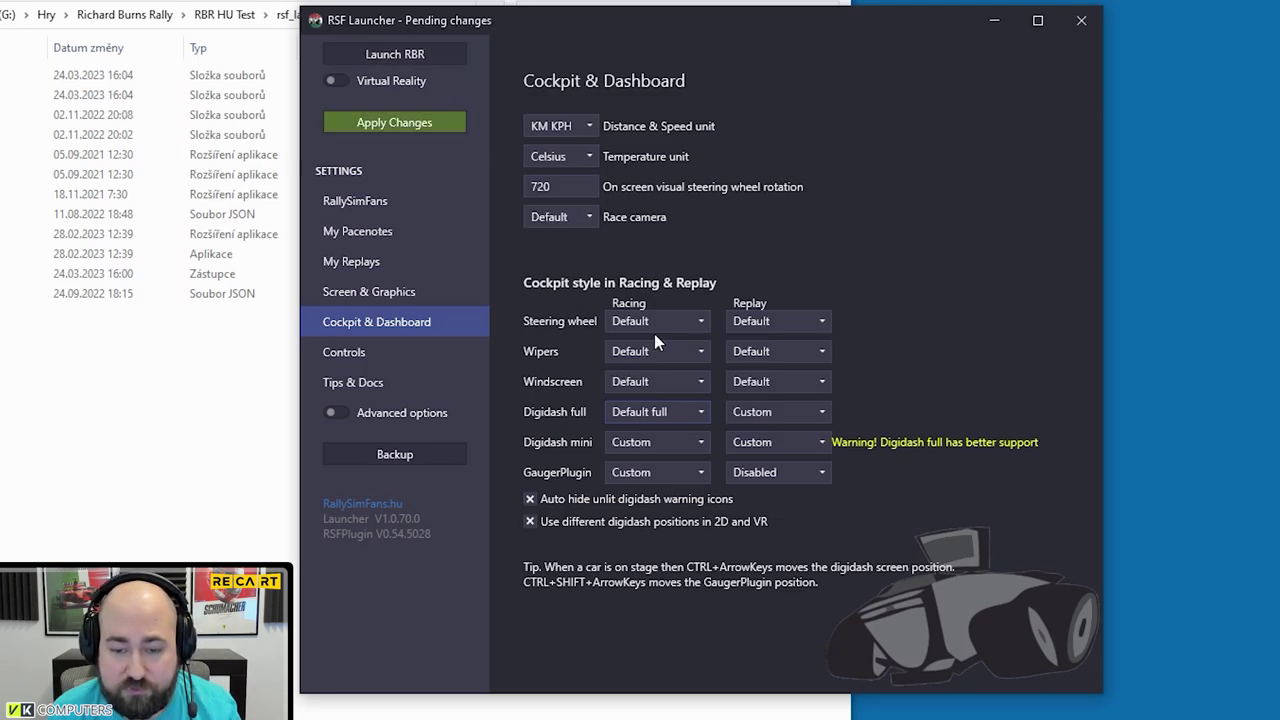
click(660, 411)
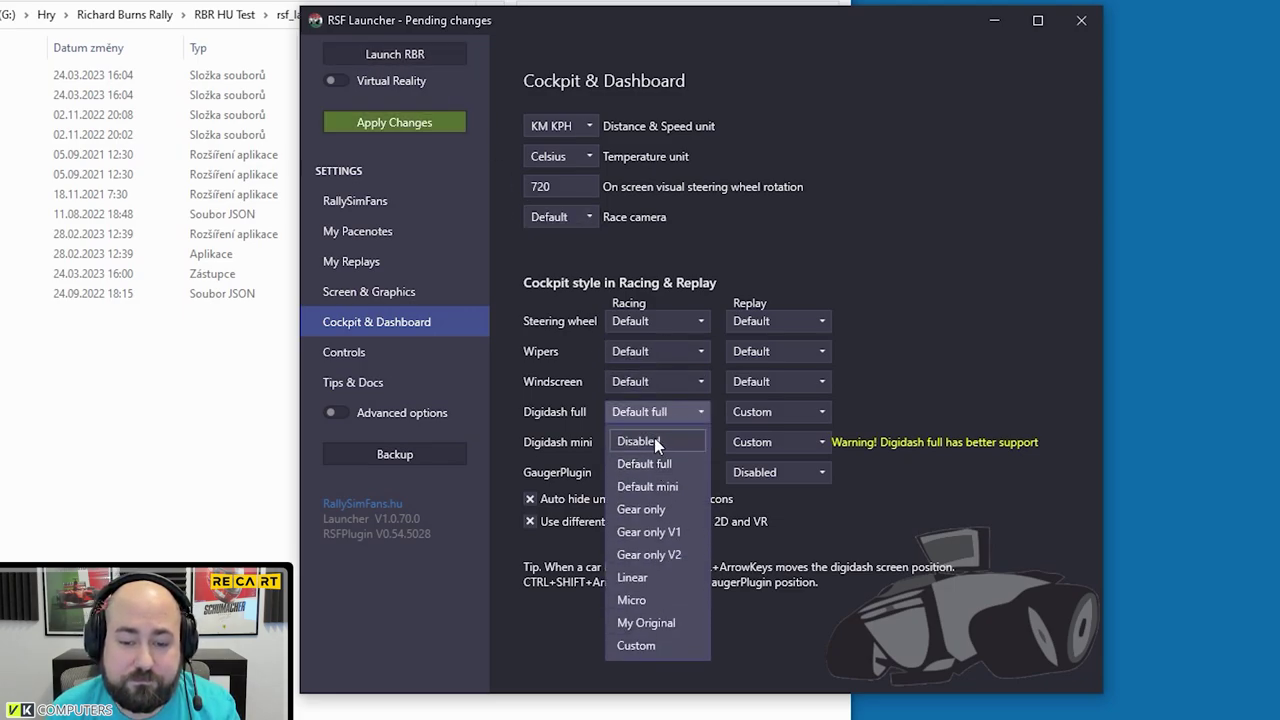
click(654, 441)
click(679, 415)
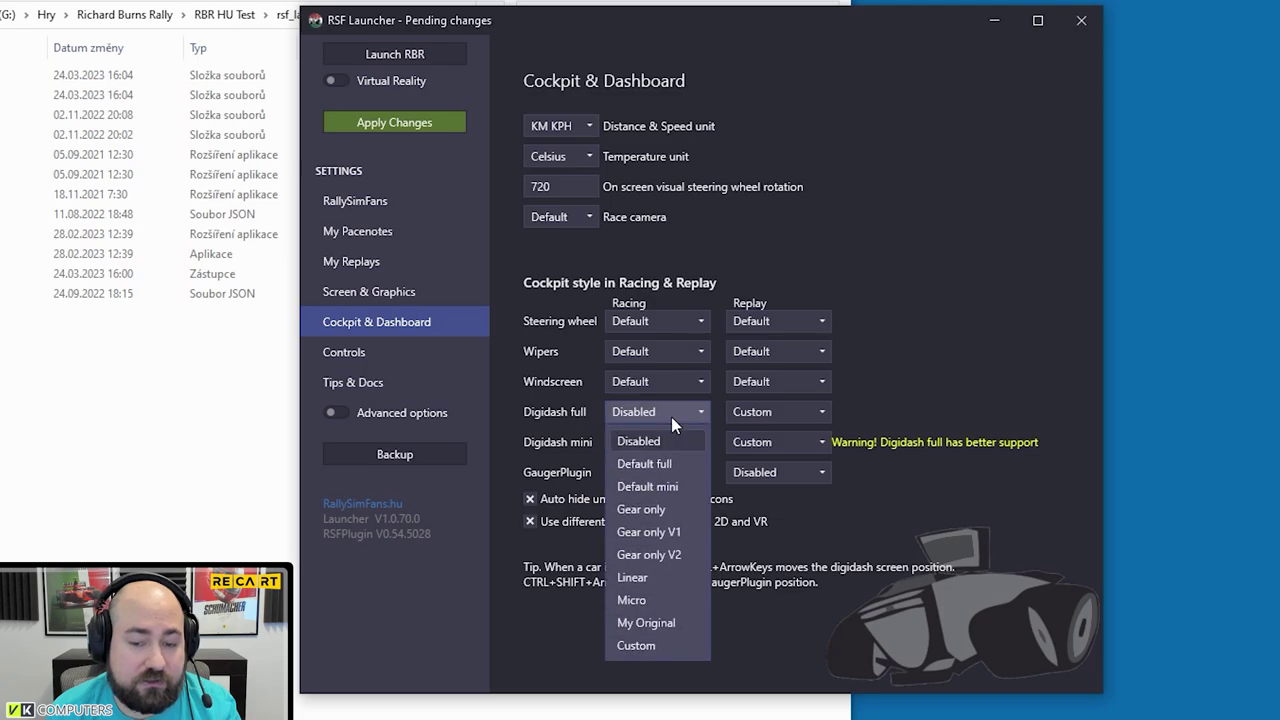
click(637, 644)
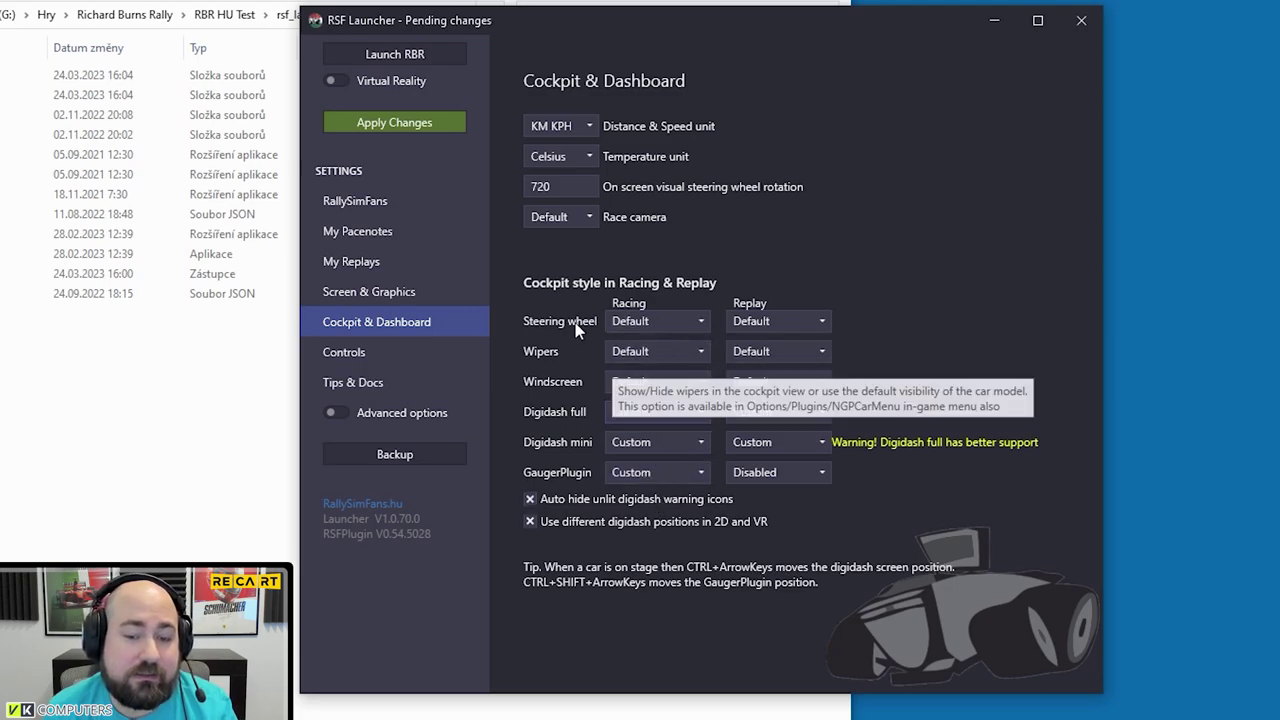
- Examine the racing visibility options for the steering wheel, wipers and windscreen in the cockpit style settings
click(654, 321)
click(654, 320)
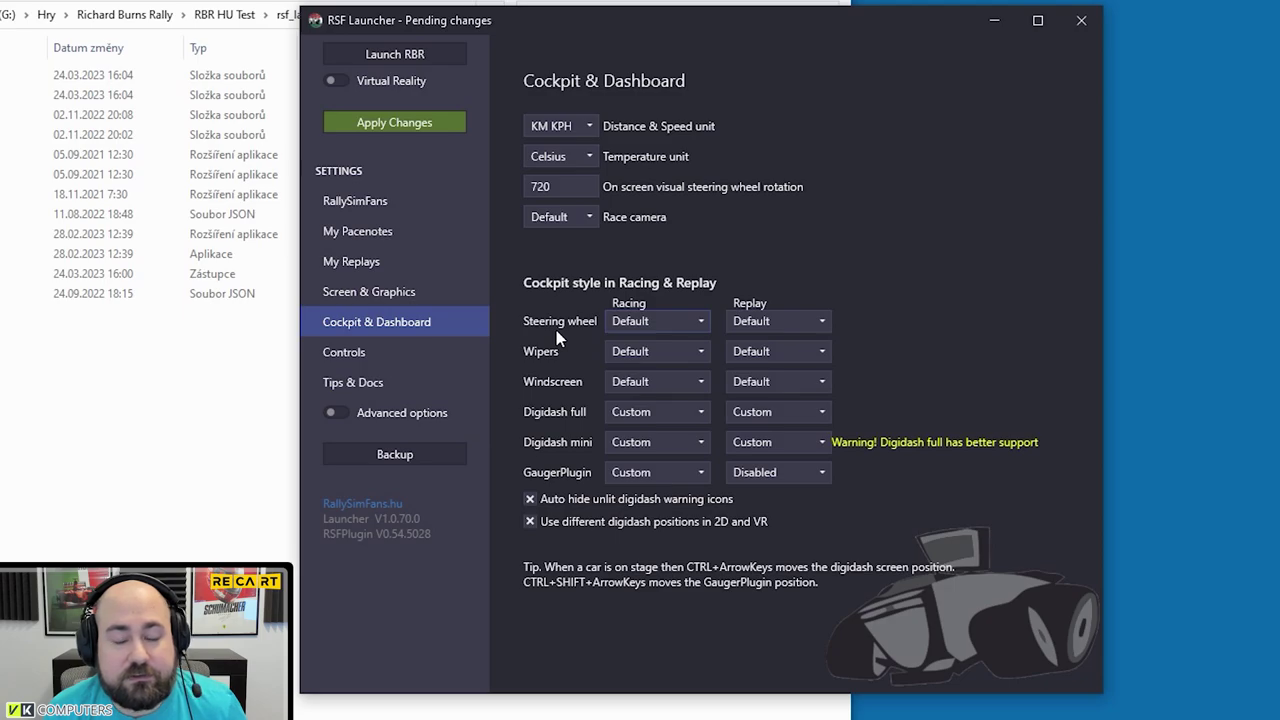
click(624, 323)
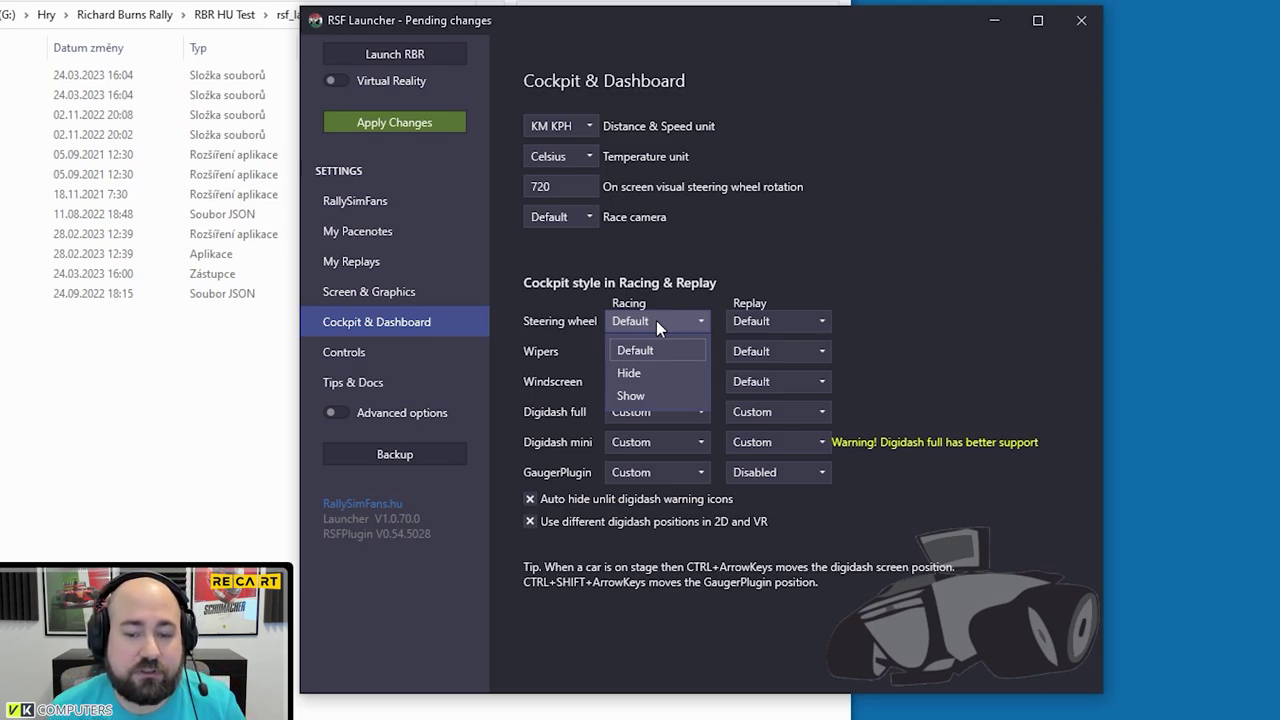
click(743, 287)
click(652, 351)
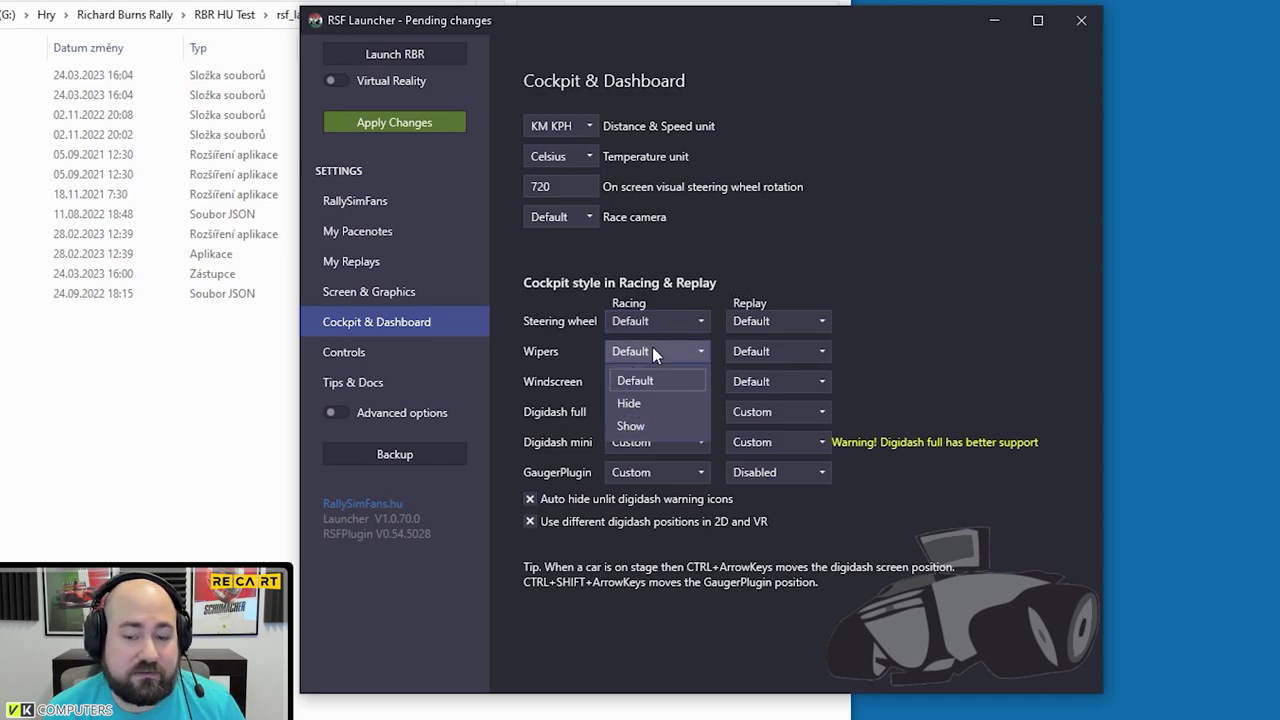
click(655, 372)
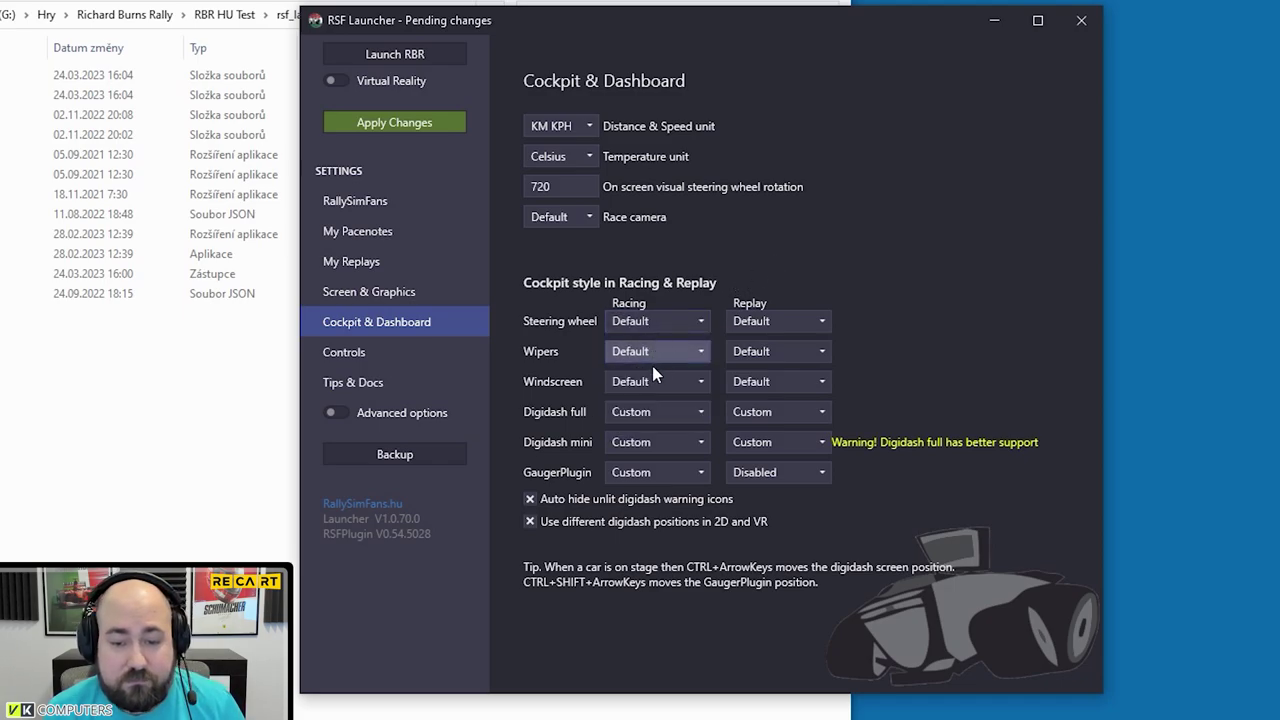
click(634, 388)
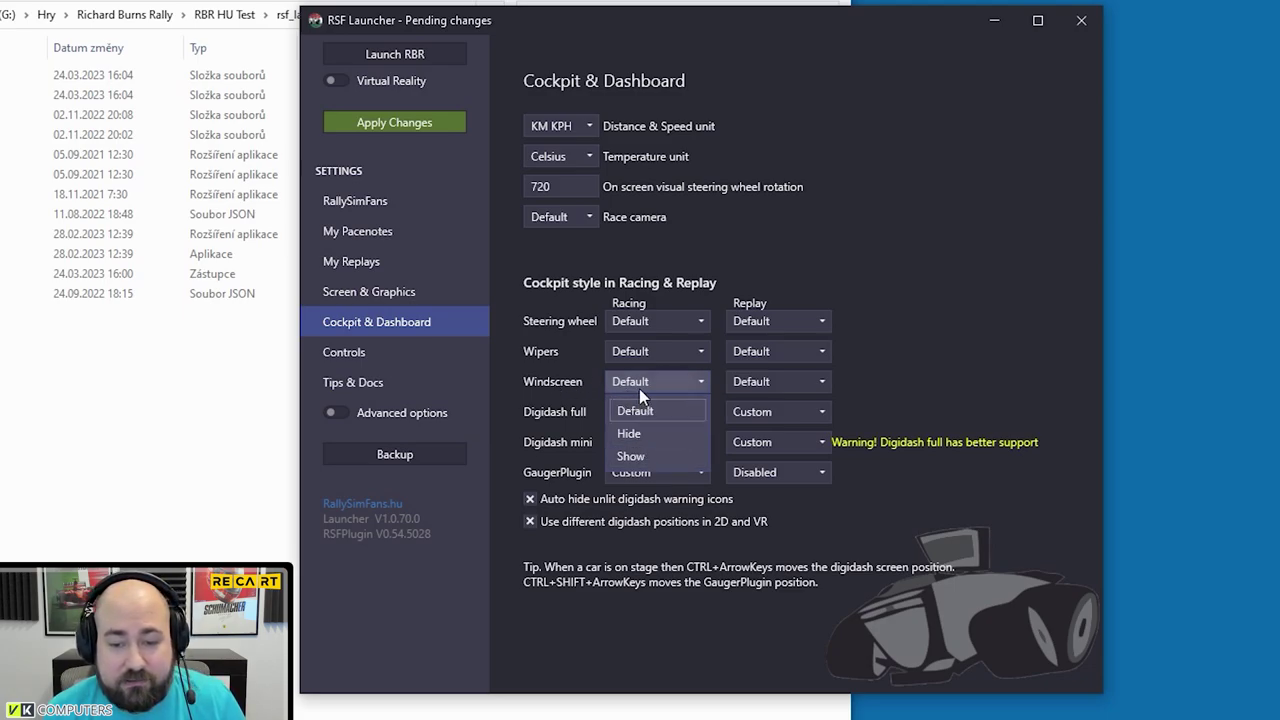
click(639, 384)
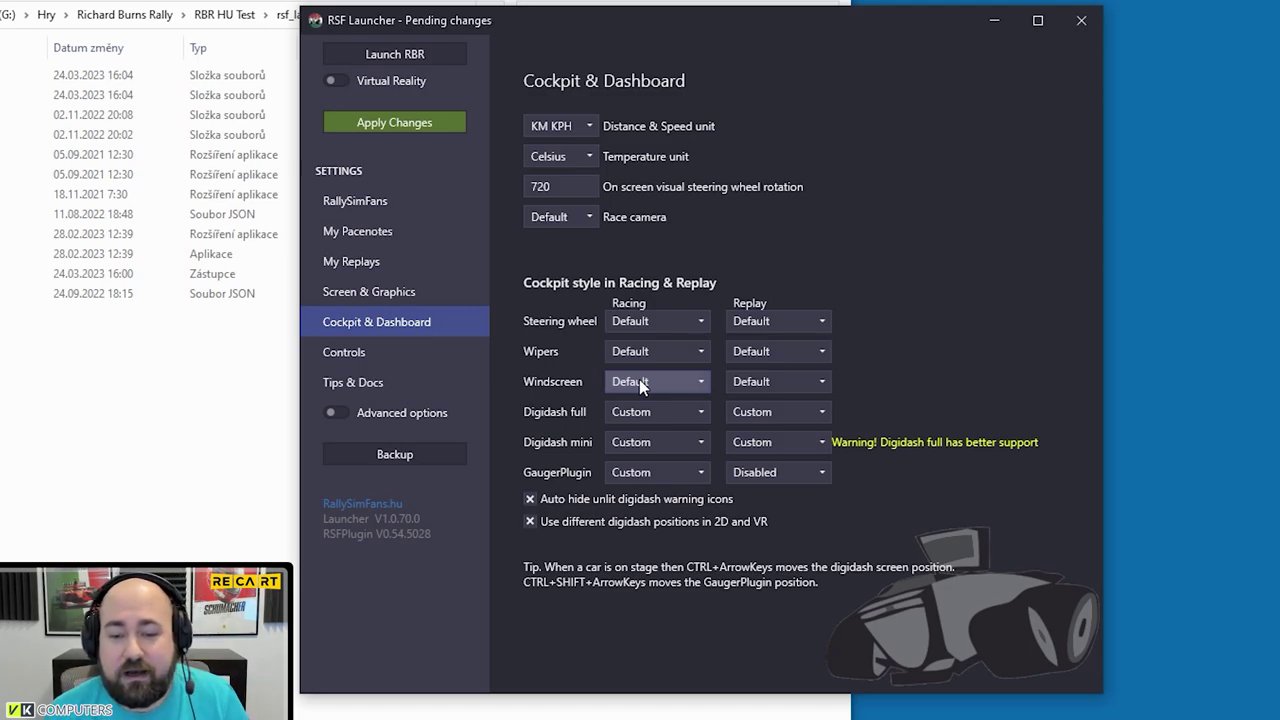
click(643, 381)
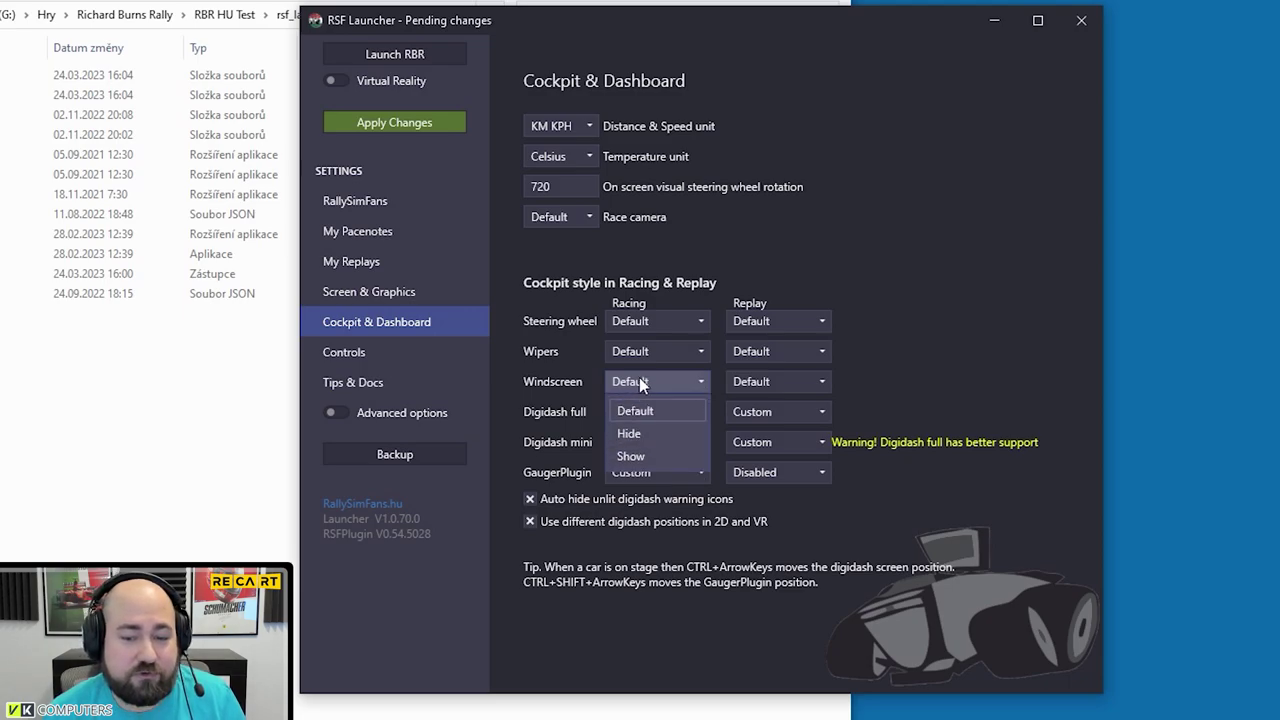
click(654, 385)
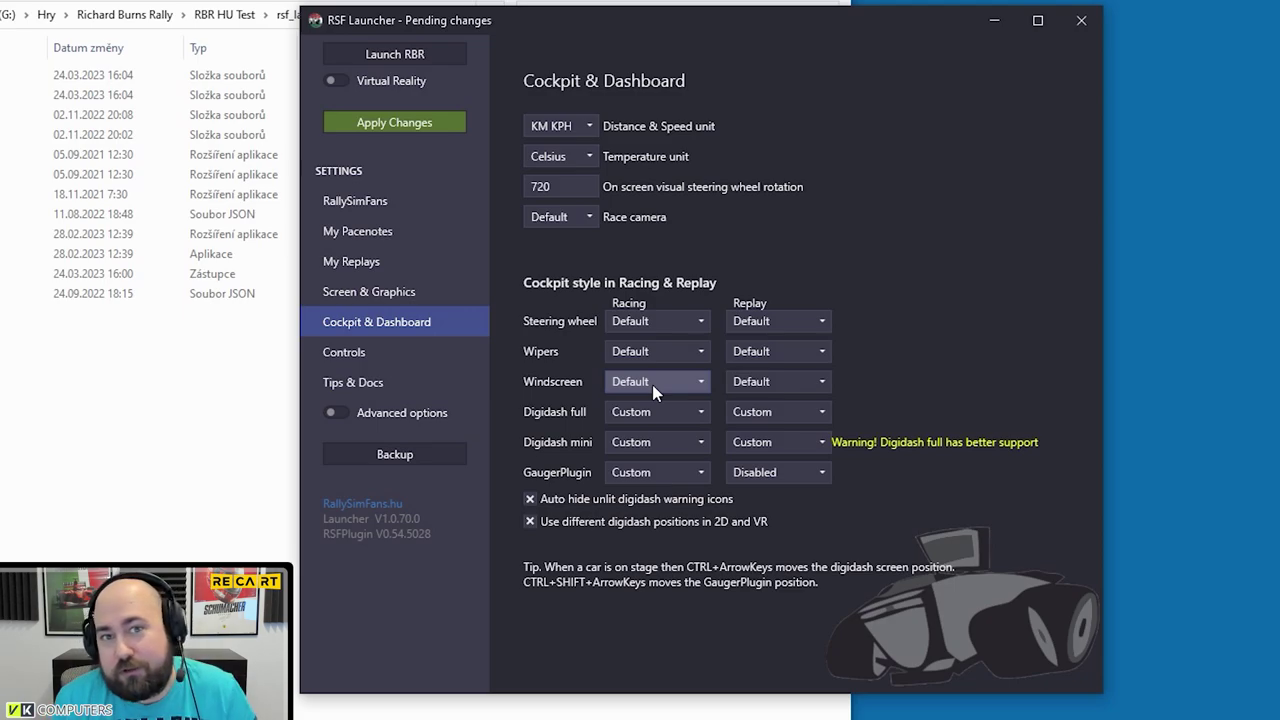
click(652, 384)
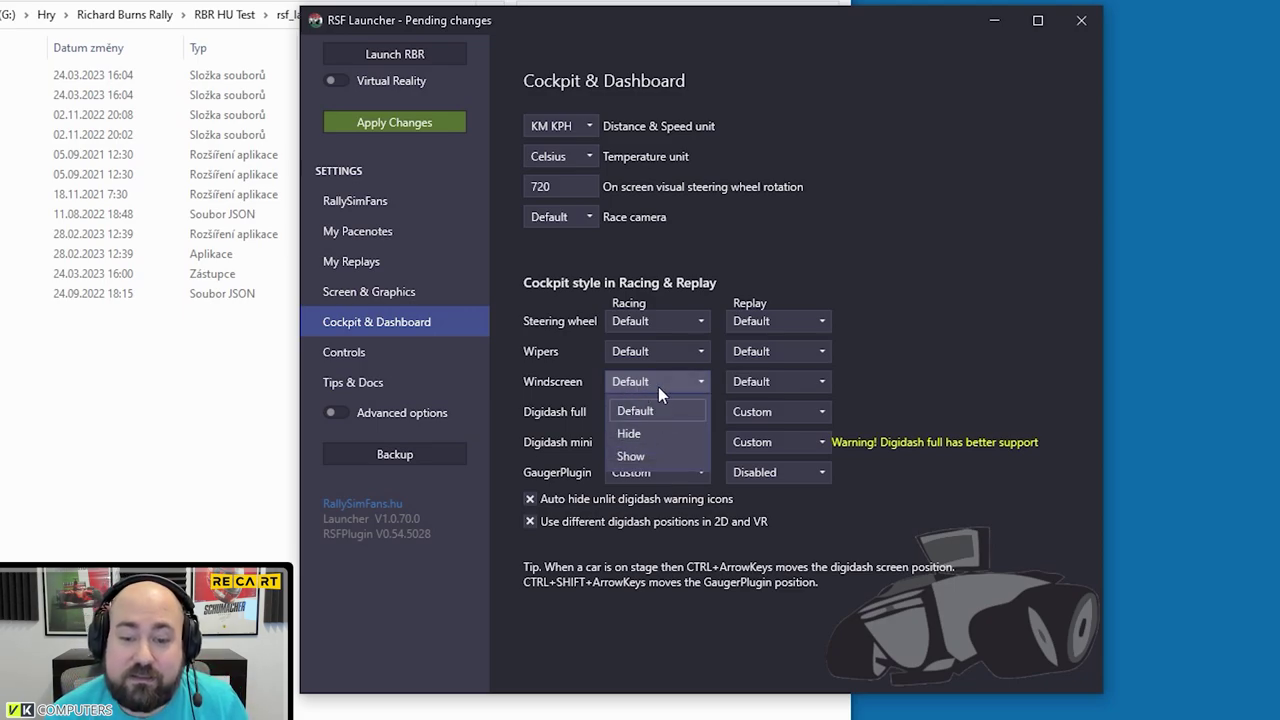
click(658, 387)
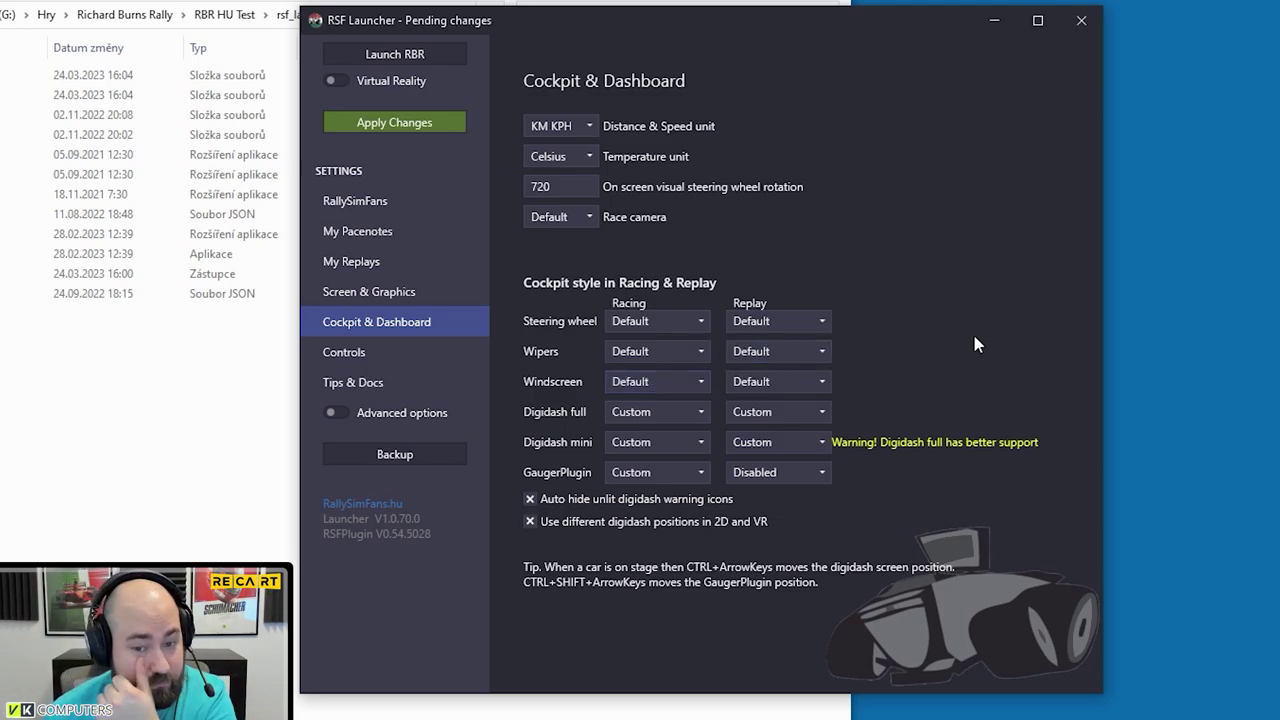
- Enable the paused 3-2-1 countdown in the Controls settings
click(344, 352)
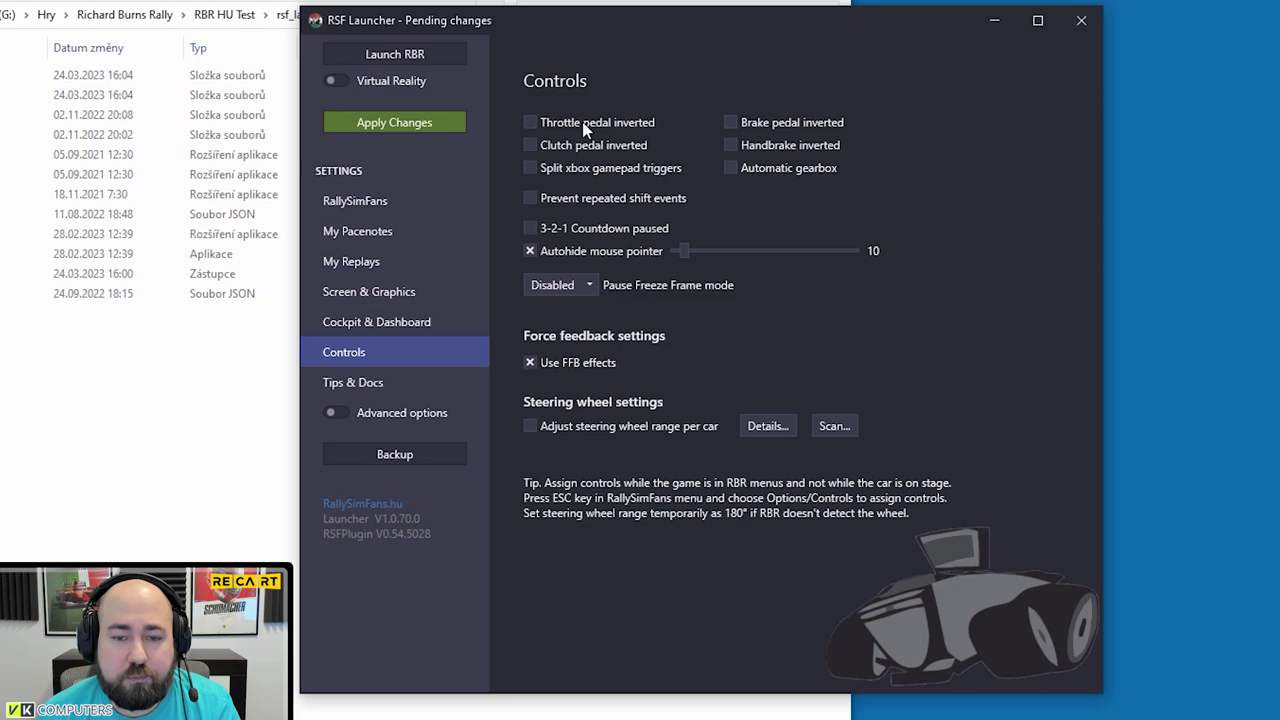
click(530, 229)
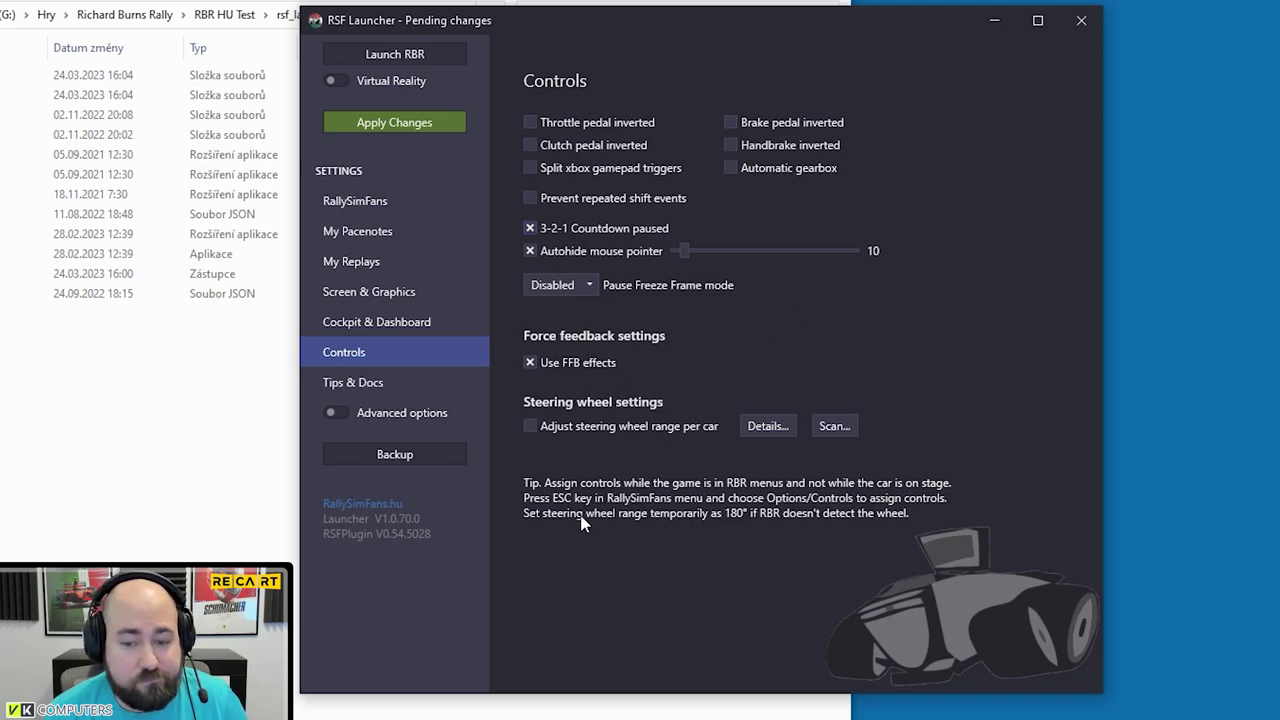
mouse_move(537, 428)
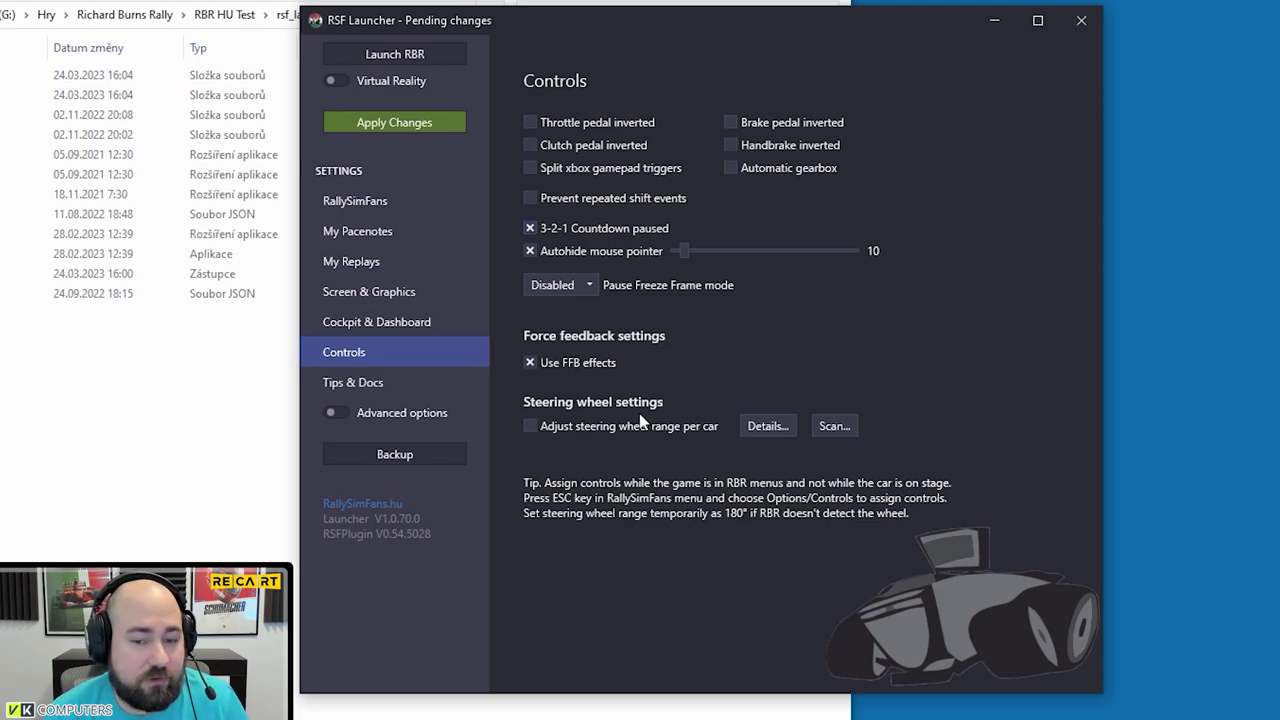
- Glance at the tips and documentation page, return to the Controls settings and turn on the advanced options
click(363, 382)
click(344, 352)
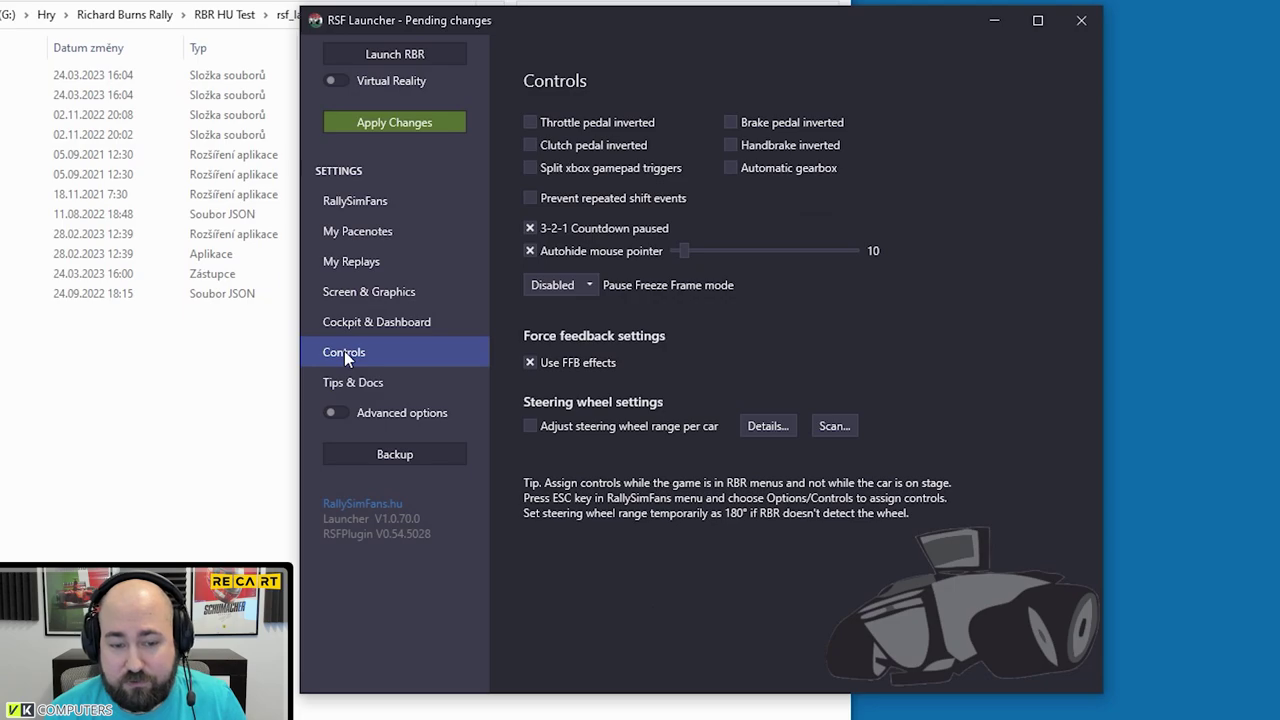
click(336, 412)
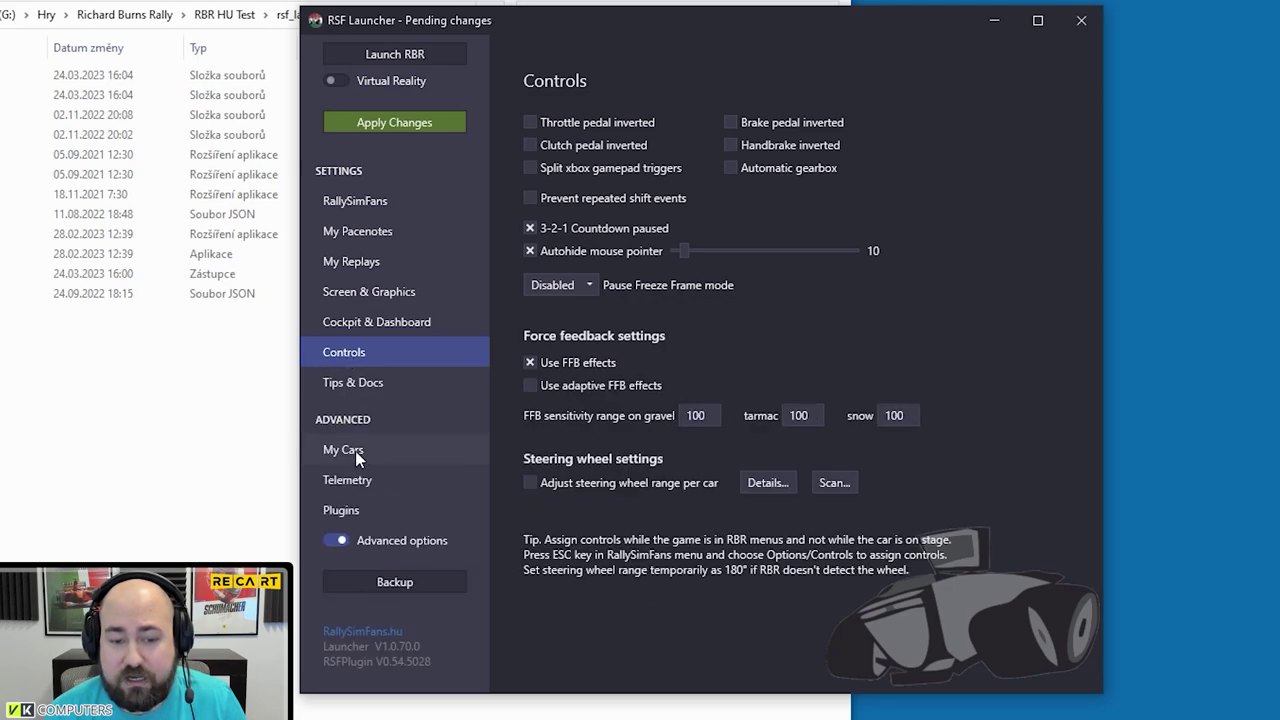
- Look through the advanced My Cars, Telemetry and Plugins settings
click(356, 452)
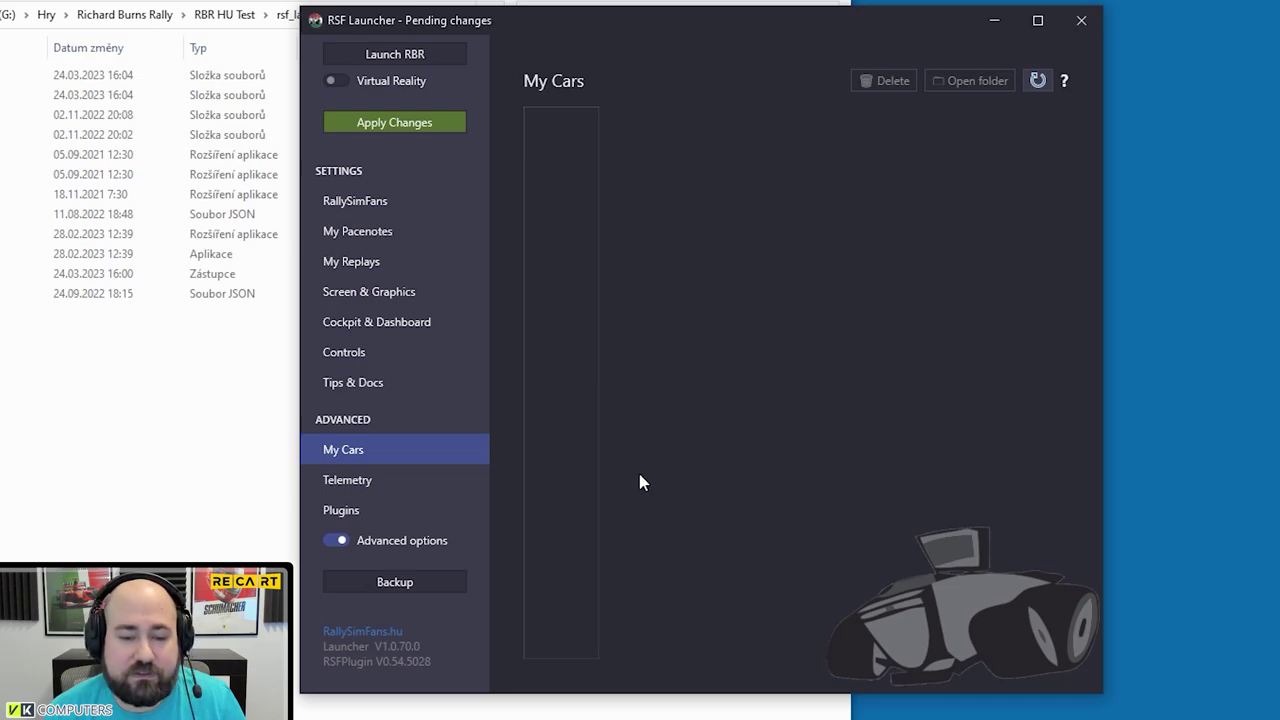
click(338, 484)
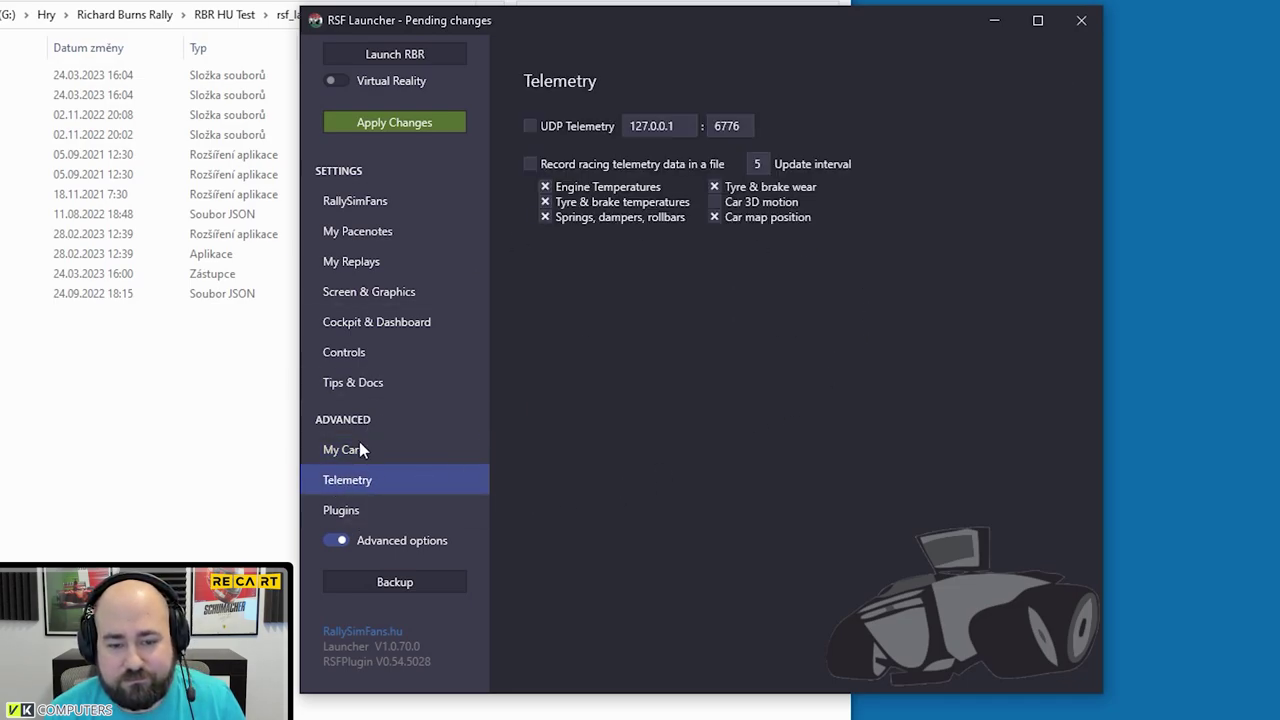
click(346, 517)
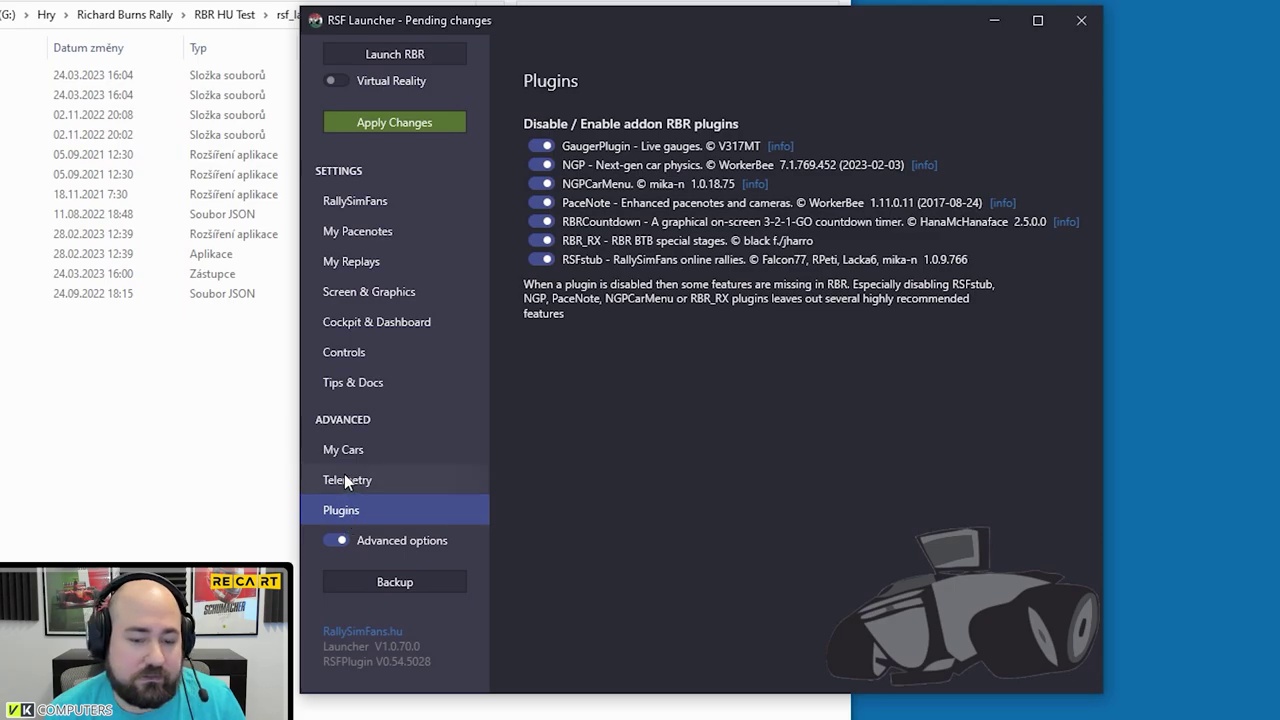
click(344, 476)
click(346, 452)
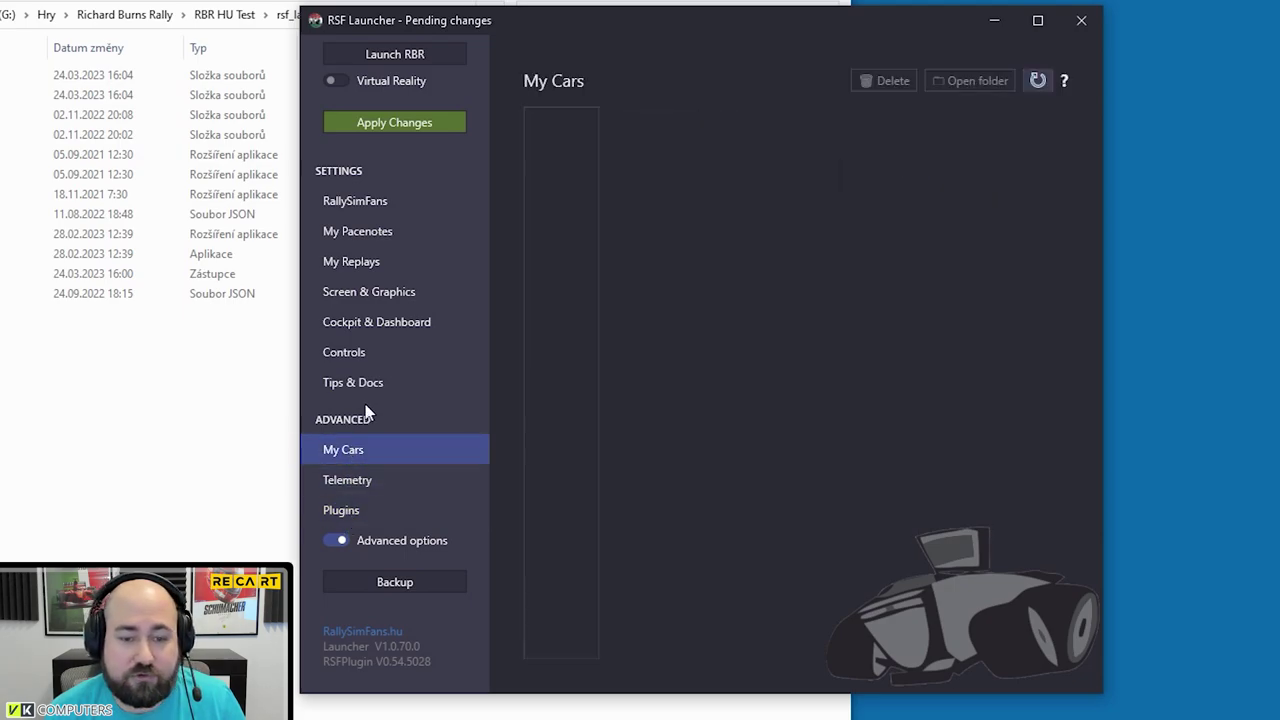
- Try the adaptive FFB effects in the Controls settings and turn them off again
click(355, 354)
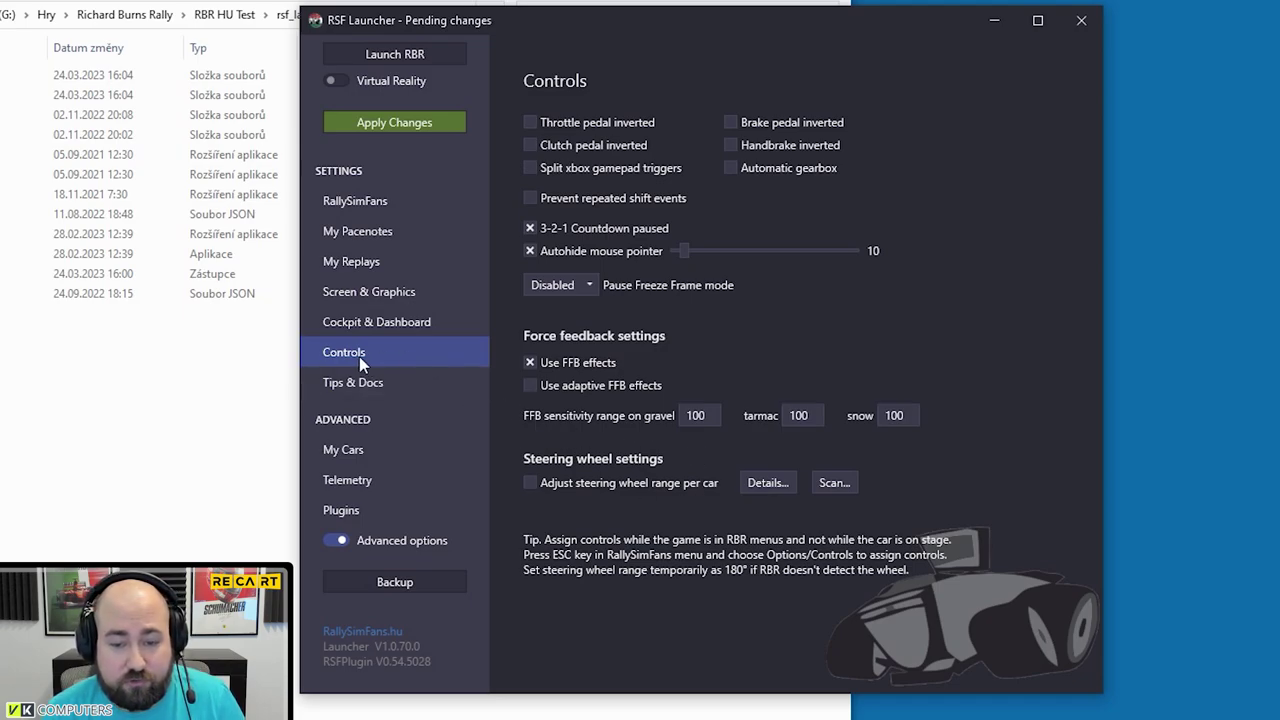
mouse_move(528, 396)
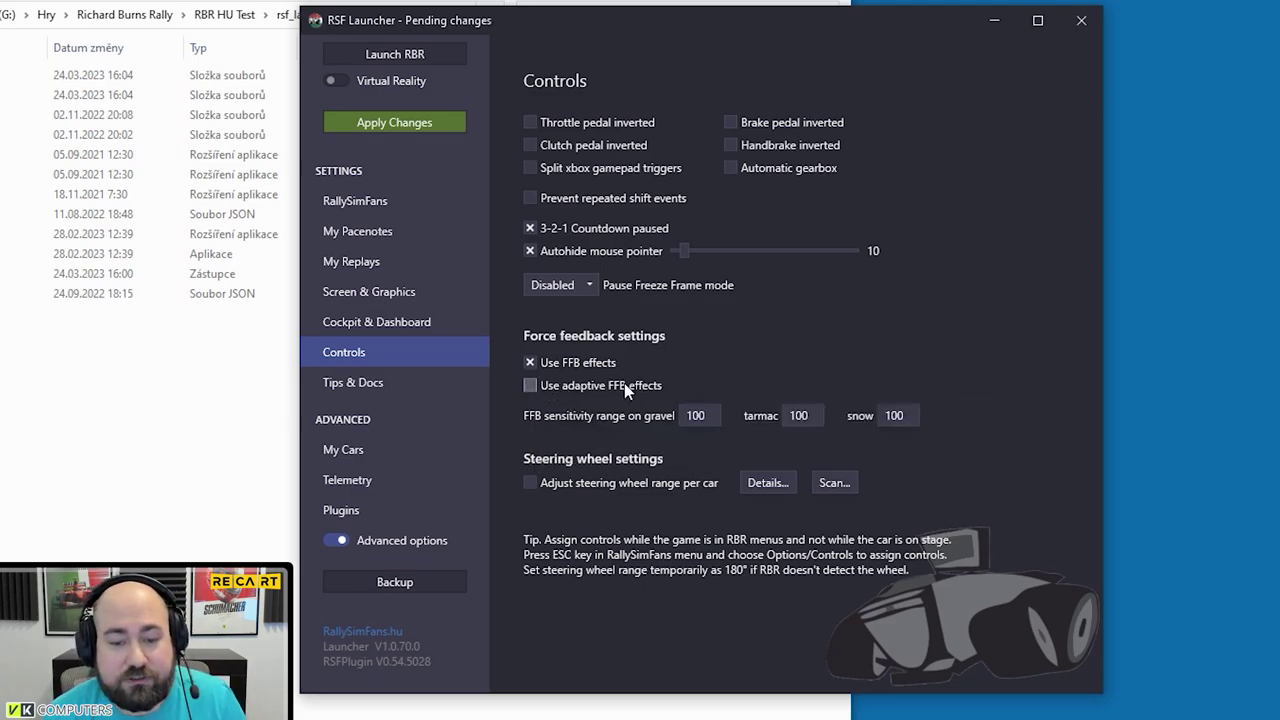
click(530, 387)
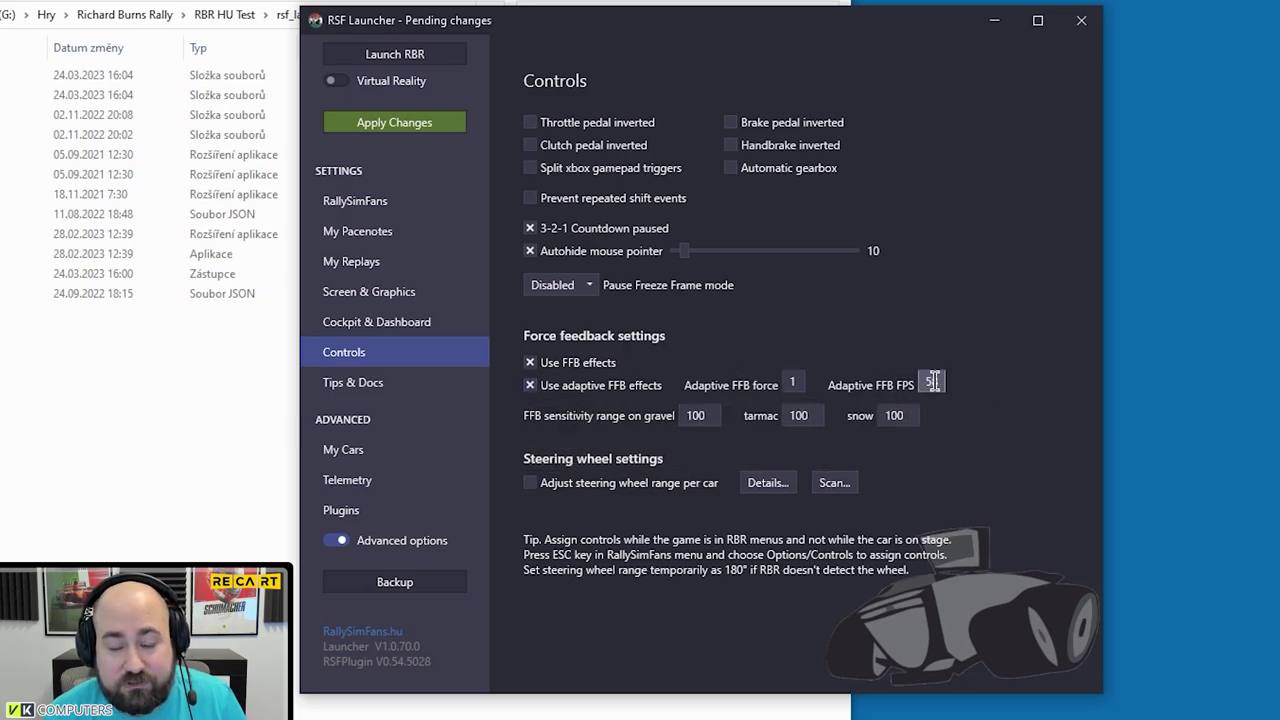
click(530, 387)
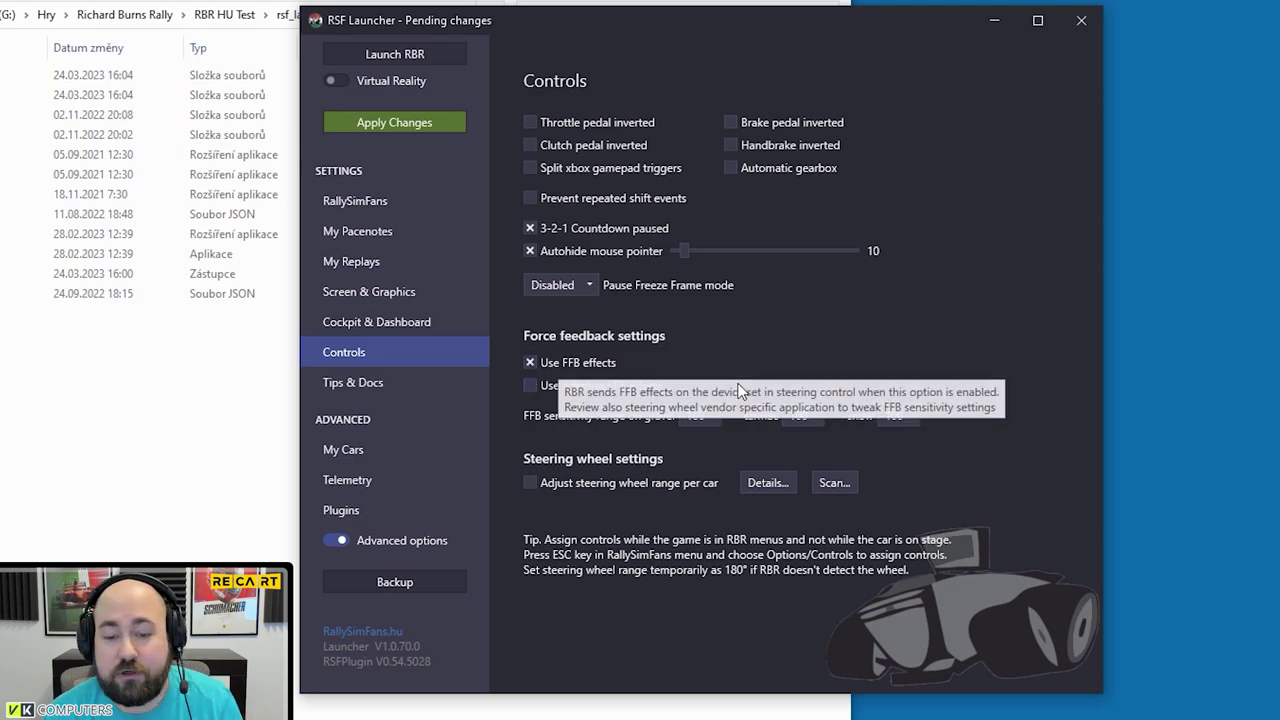
- Turn off FFB effects, set the FFB sensitivity range to 550 on gravel, tarmac and snow, and apply the changes
click(686, 415)
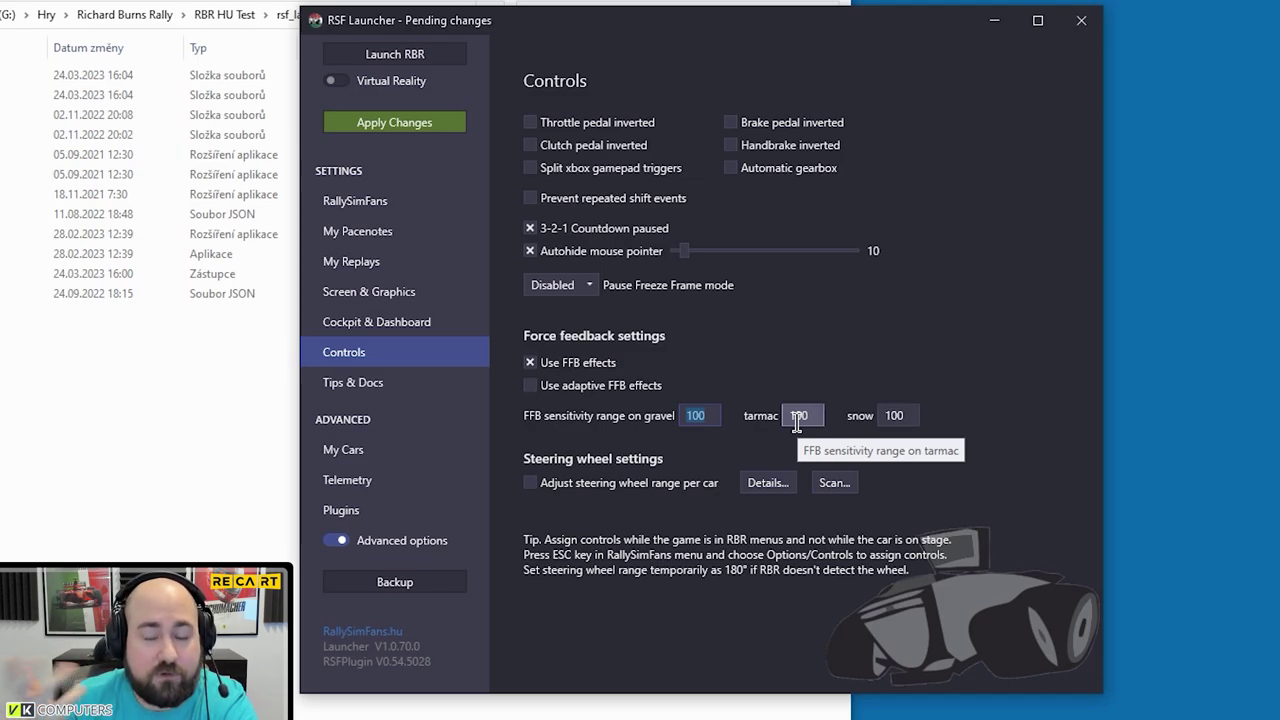
click(757, 362)
click(707, 415)
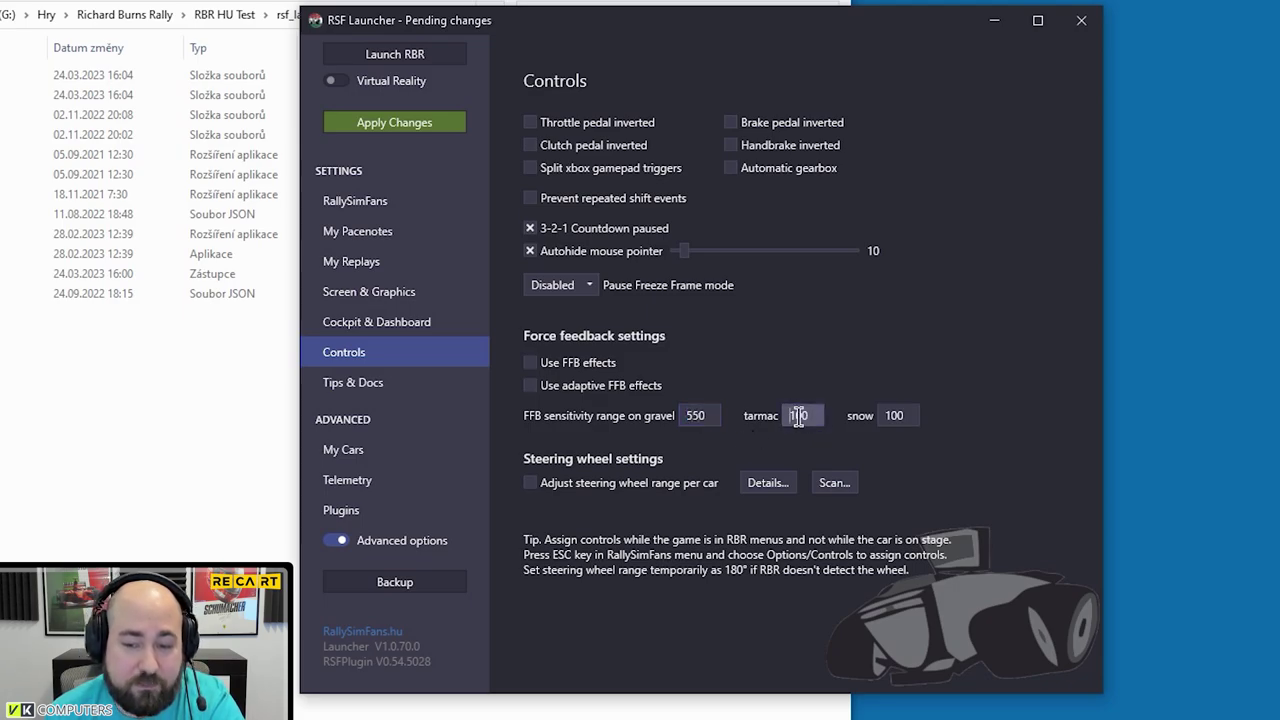
text(500)
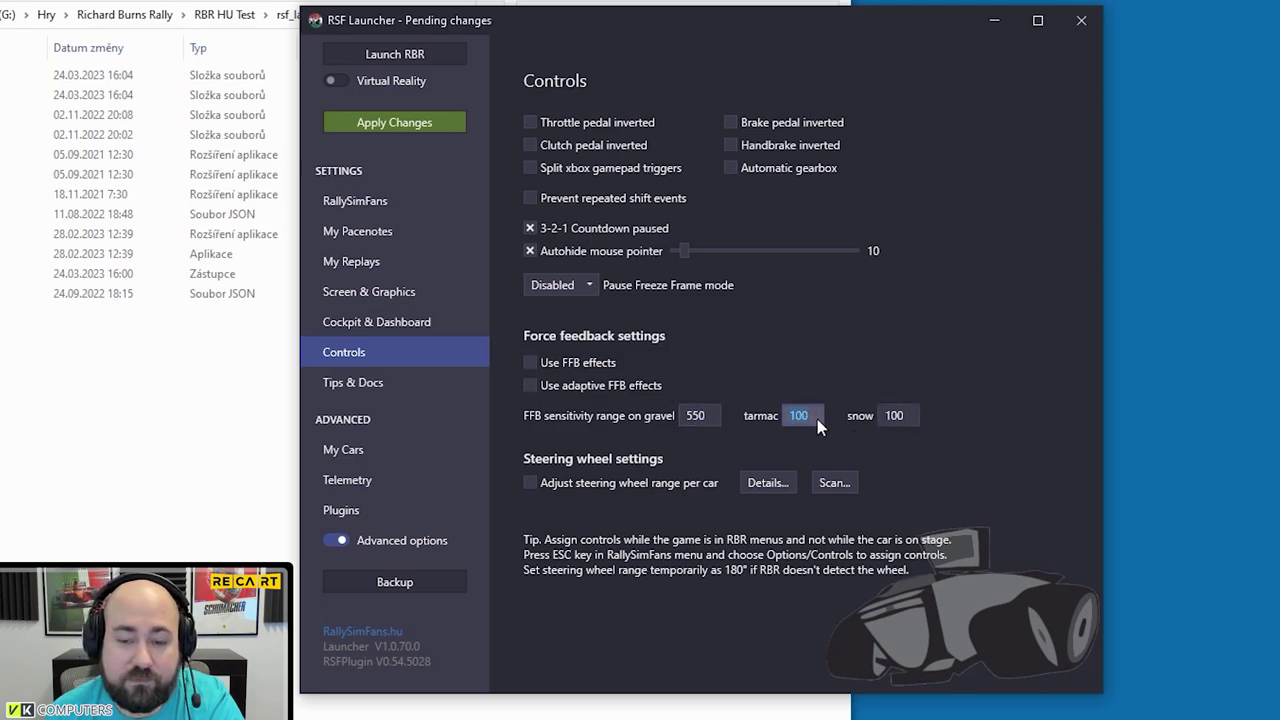
text(5)
text(550)
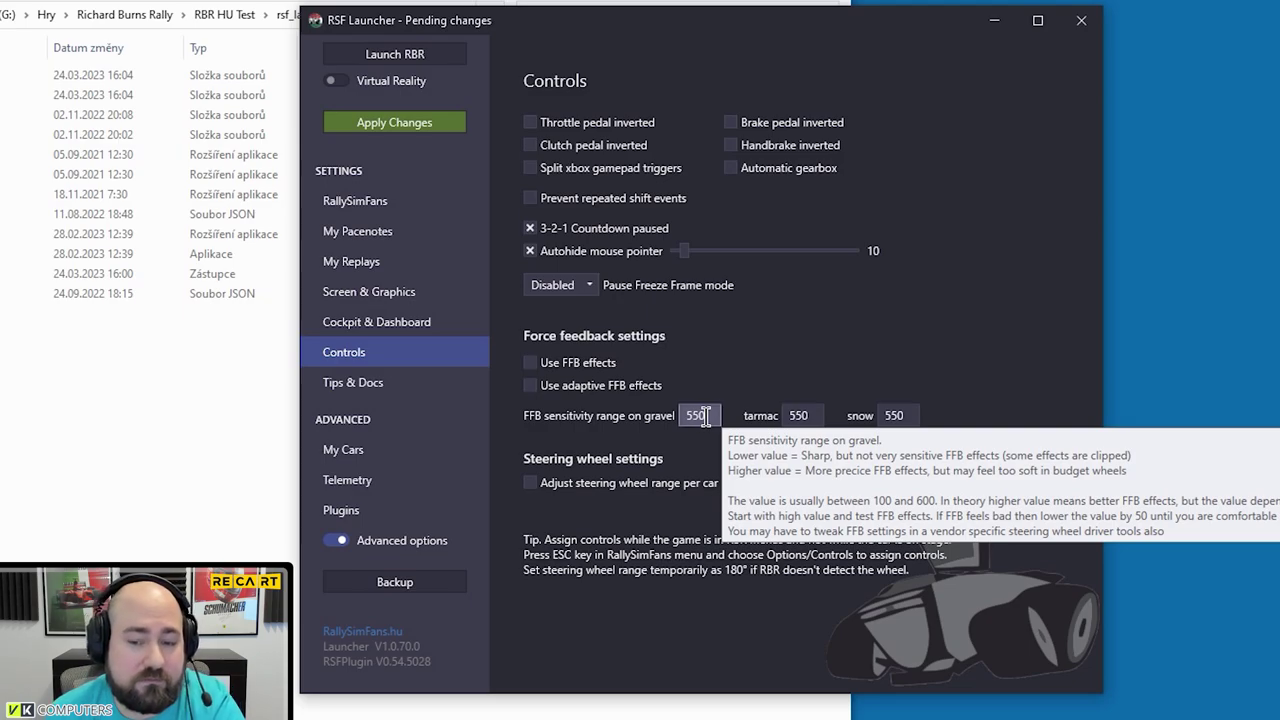
click(697, 416)
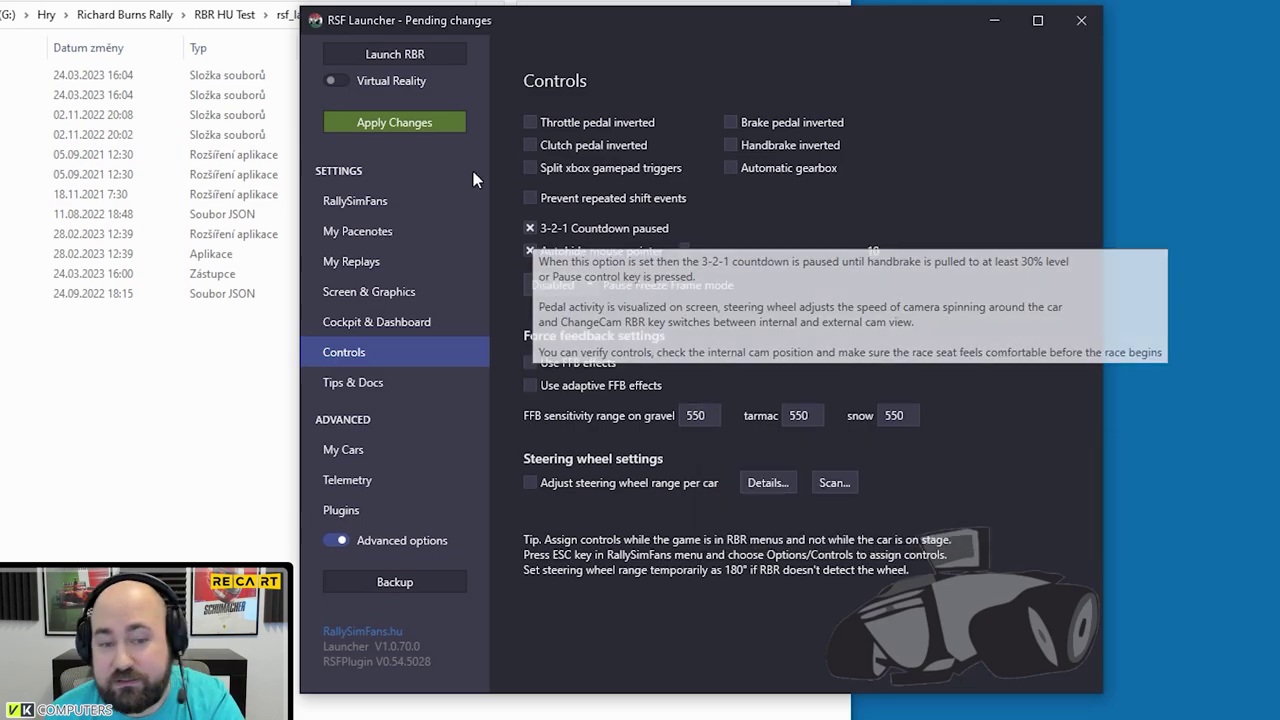
click(408, 123)
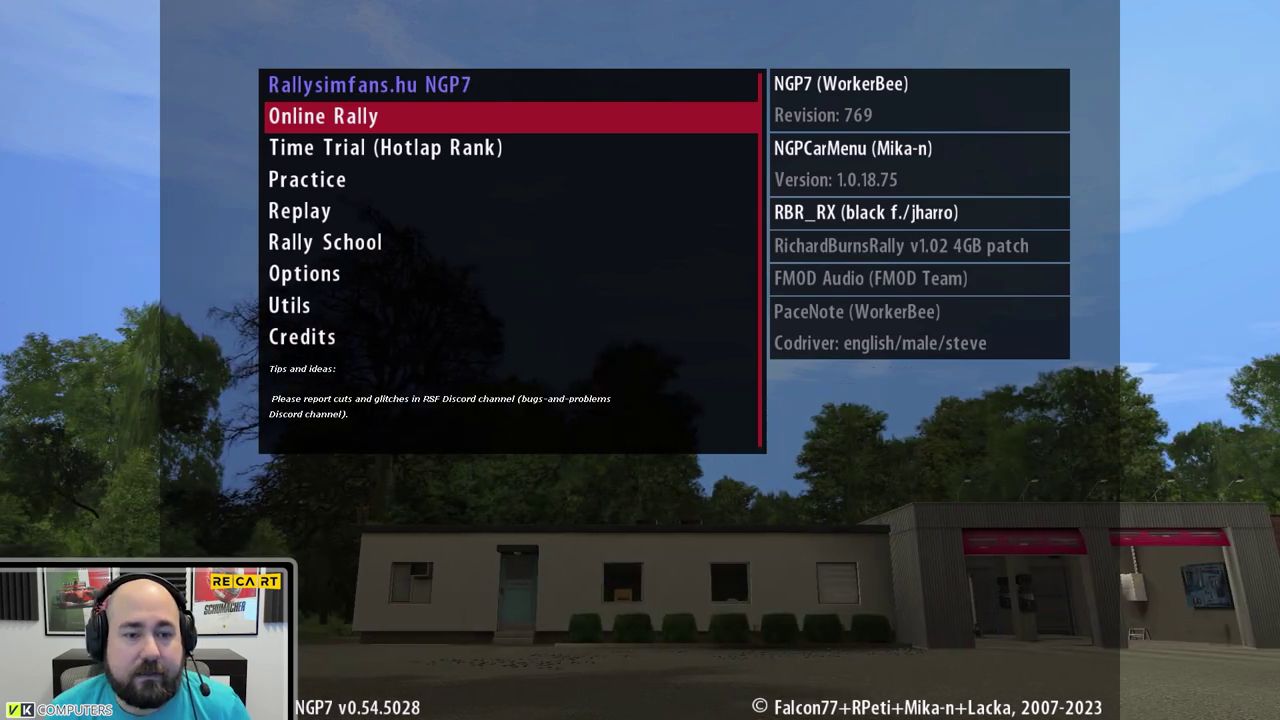
- Enter Practice mode in the game and open its stage selection list
click(385, 147)
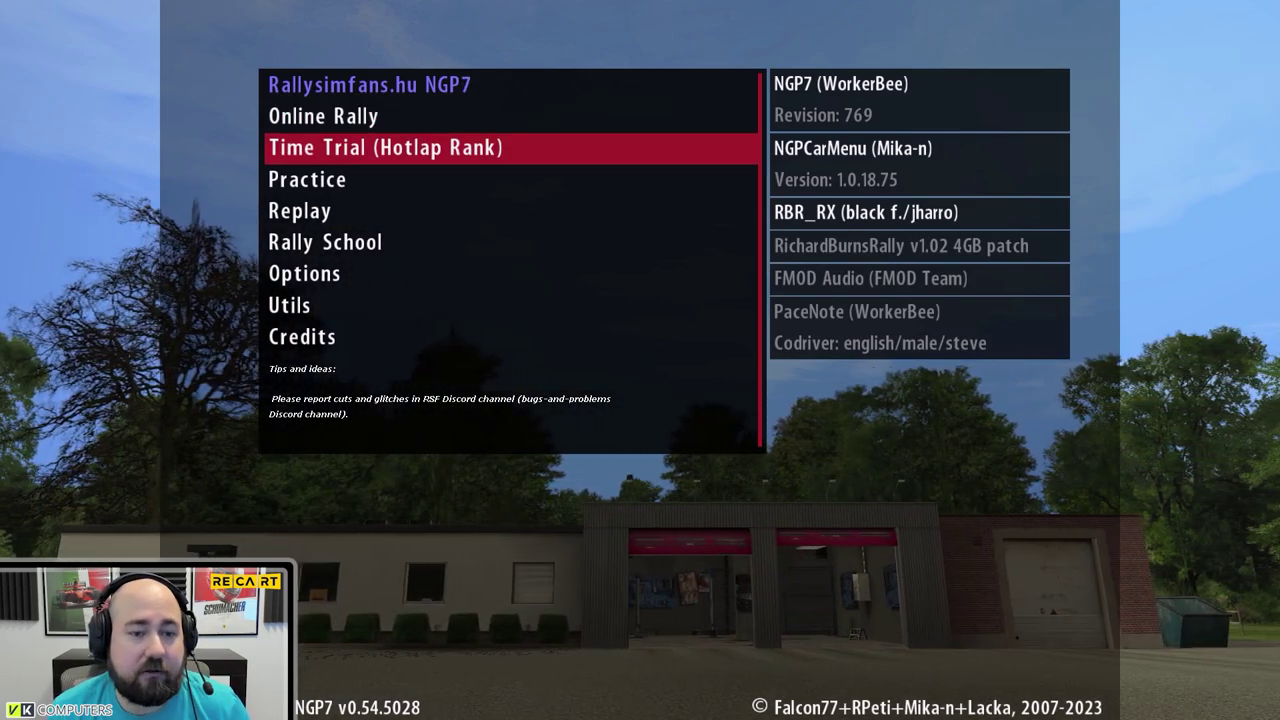
key(Down)
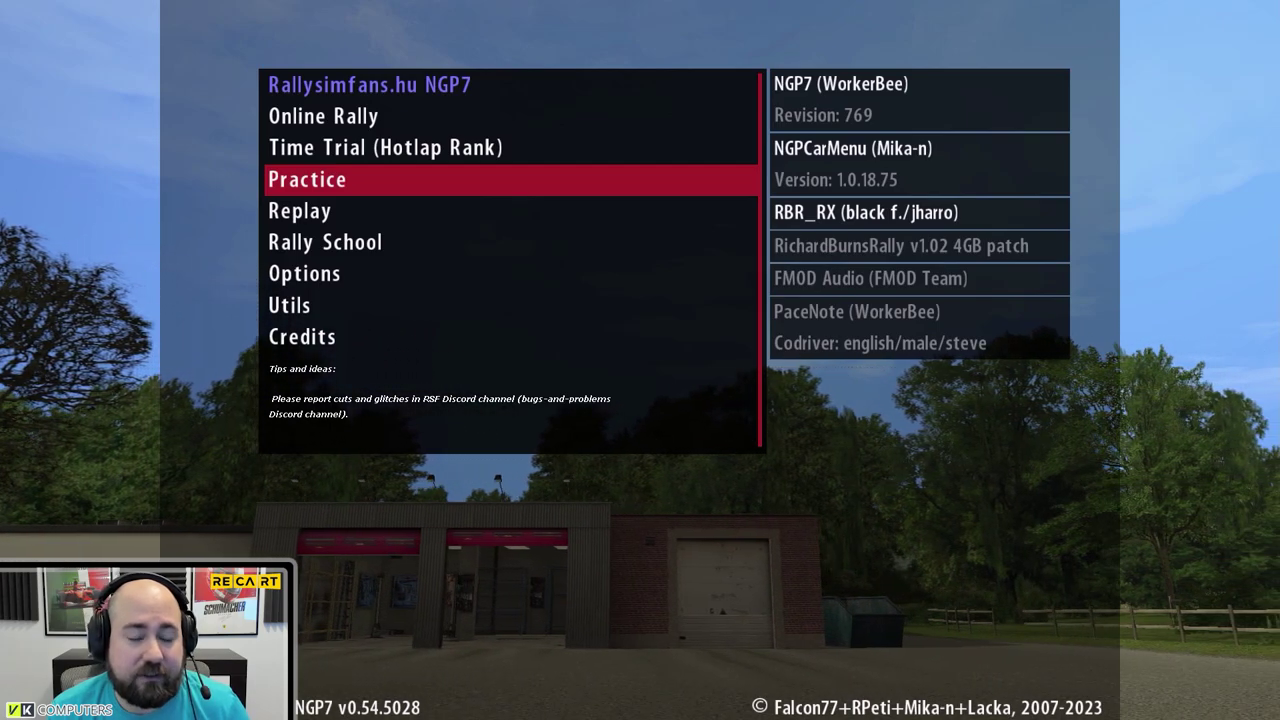
key(Return)
key(Down)
key(Return)
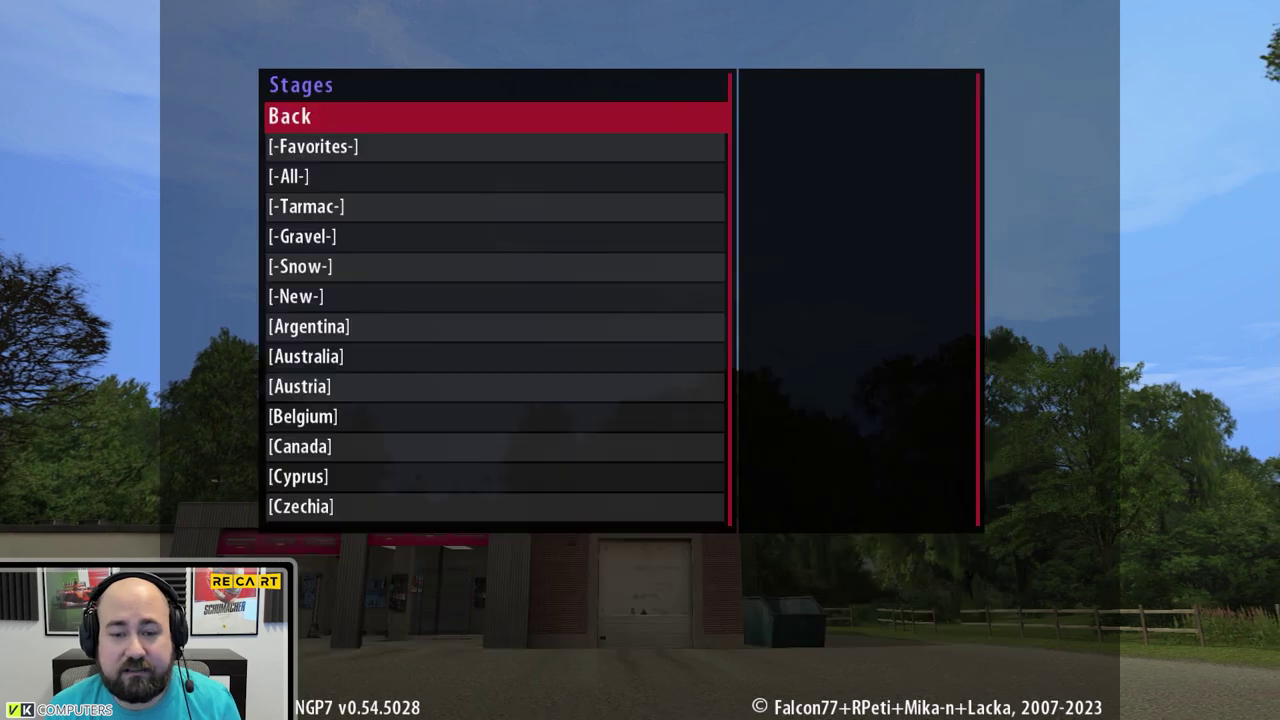
- Check the practice stages offered for Ireland and return to the list of stage categories
key(Down)
key(Down)
key(Down)
key(Down)
key(Down)
key(Down)
key(Down)
key(Down)
key(Down)
key(Down)
key(Down)
key(Down)
key(Down)
key(Down)
key(Down)
key(Down)
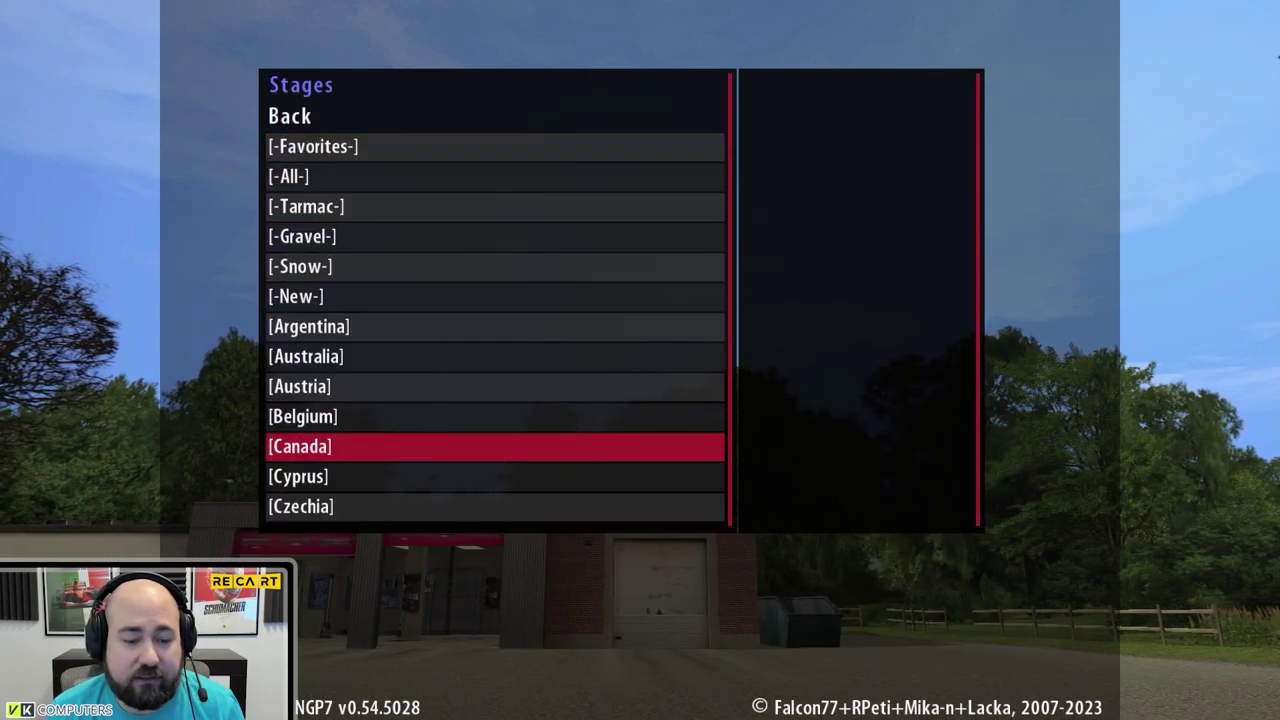
key(Down)
key(Down)
key(Down)
key(Down)
key(Return)
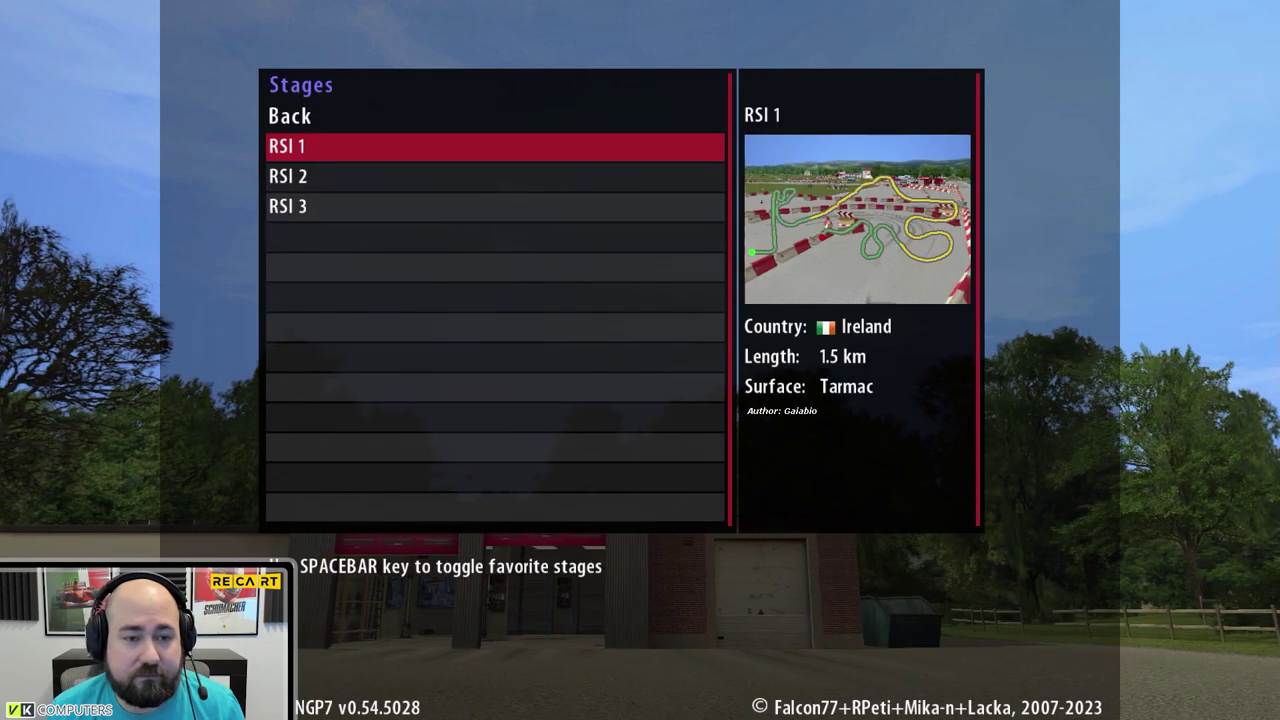
key(Escape)
key(Return)
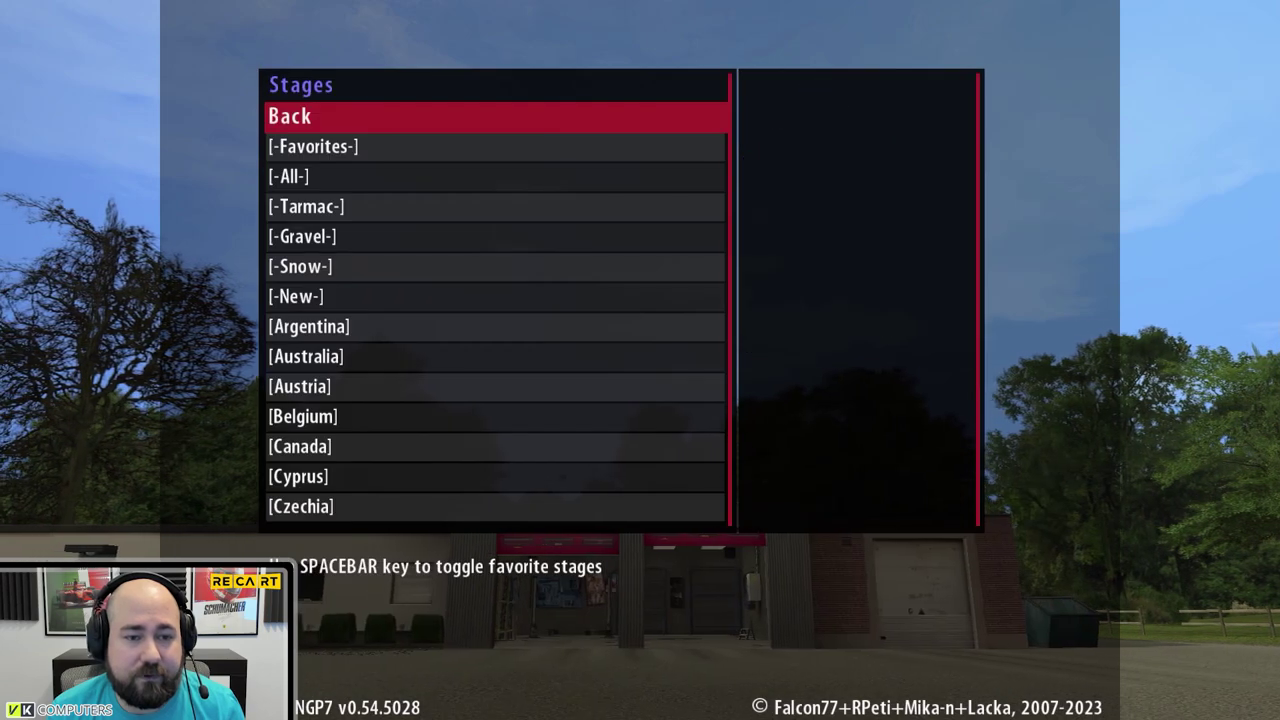
- Choose Chirdonhead II Tarmac from the list of all stages as the practice stage
key(Down)
key(Down)
key(Return)
key(Down)
key(Down)
key(Down)
key(Down)
key(Down)
key(Down)
key(Down)
key(Down)
key(Down)
key(Down)
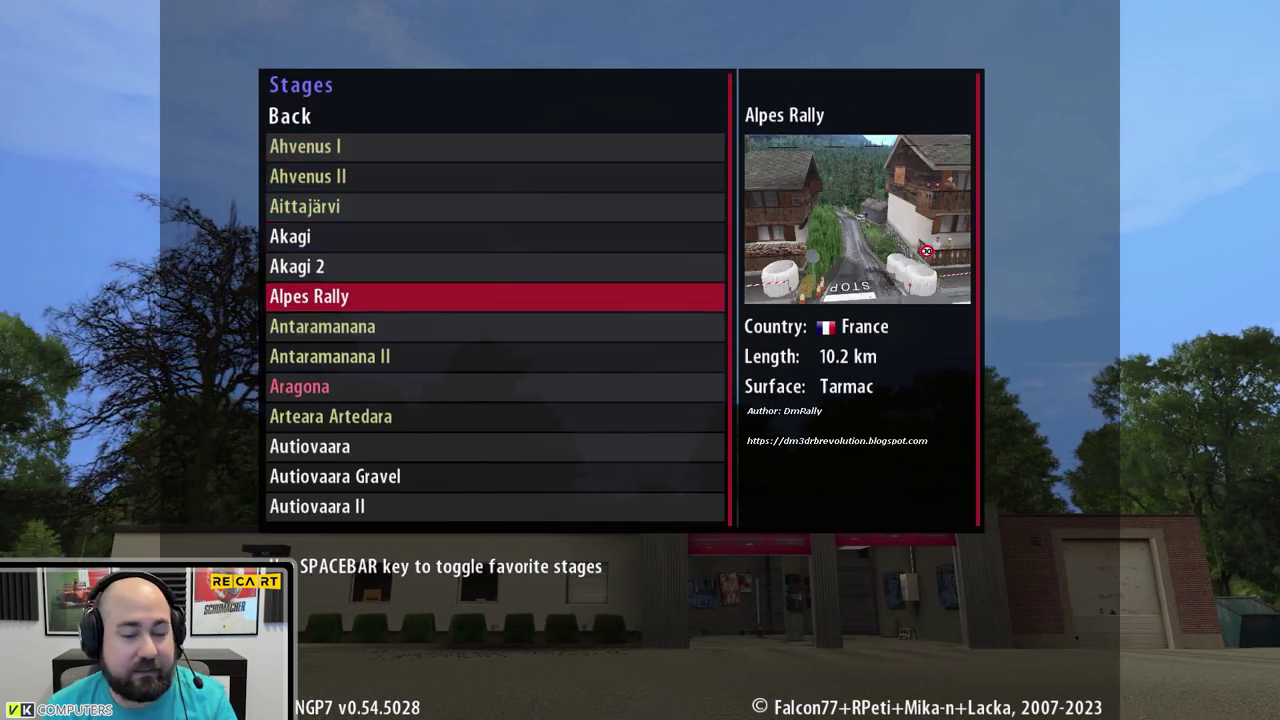
key(Down)
key(Down)
key(Down)
key(Down)
key(Down)
key(Down)
key(Down)
key(Down)
key(Down)
key(Down)
key(Down)
key(Down)
key(Down)
key(Down)
key(Down)
key(Down)
key(Down)
key(Down)
key(Down)
key(Down)
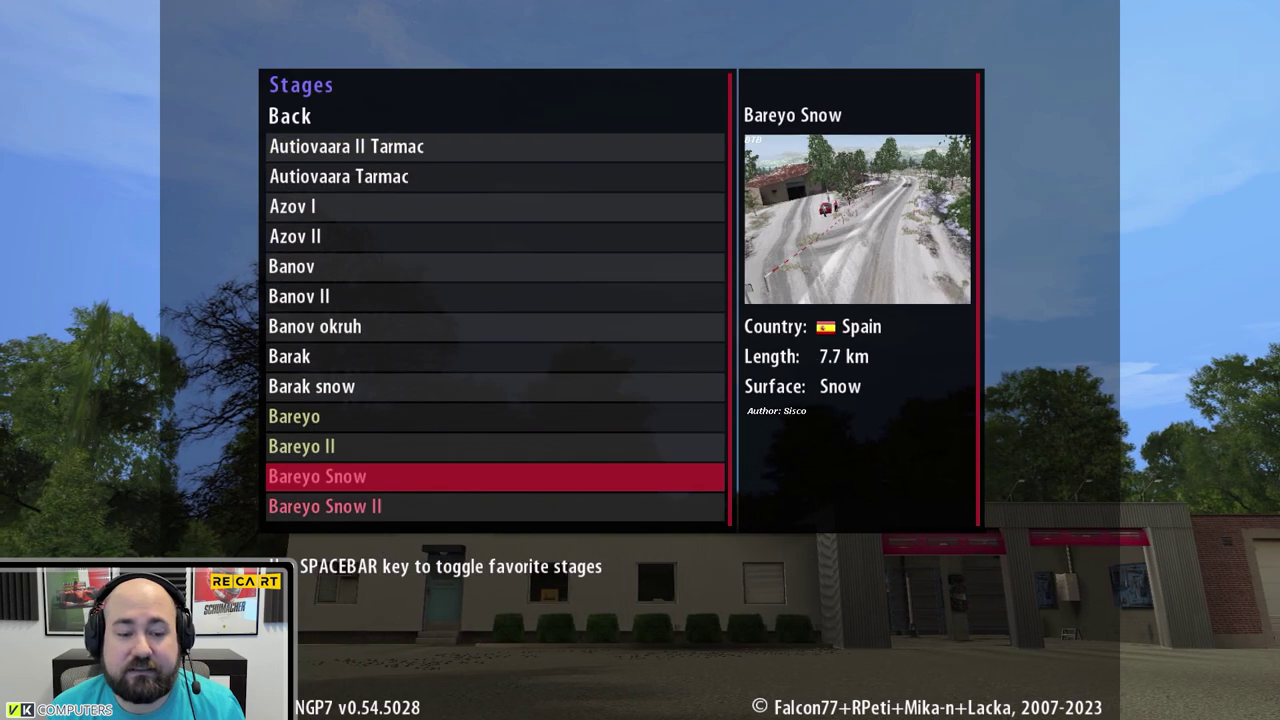
key(Down)
key(Down)
key(Down)
key(Down)
key(Down)
key(Down)
key(Down)
key(Down)
key(Down)
key(Down)
key(Down)
key(Down)
key(Down)
key(Down)
key(Down)
key(Down)
key(Down)
key(Down)
key(Down)
key(Down)
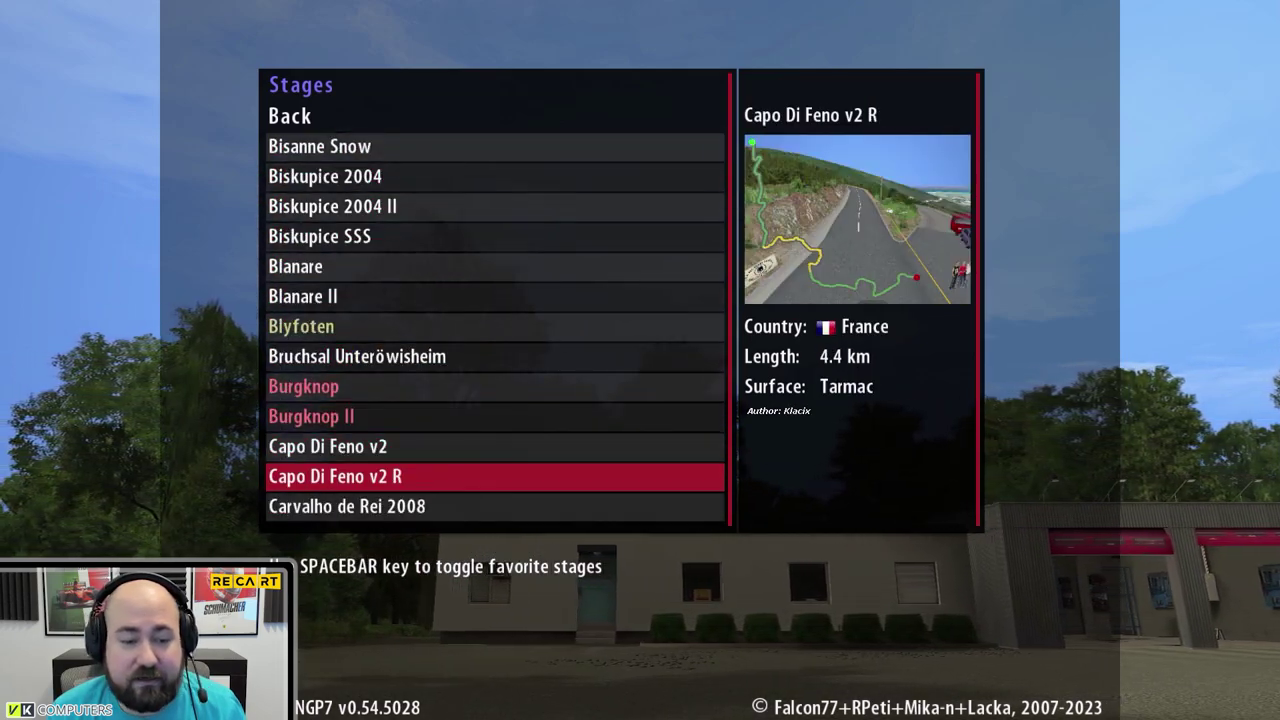
key(Down)
key(Down)
key(Down)
key(Return)
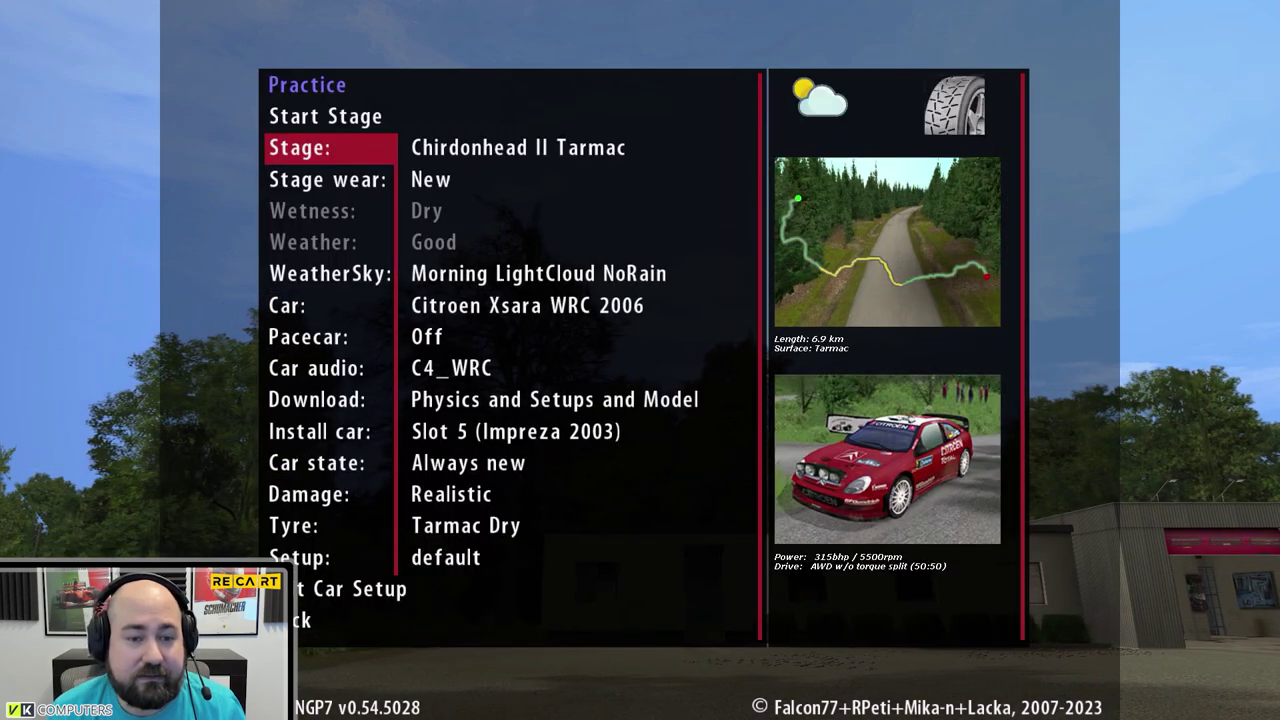
- Download the physics, setups and model for the Citroen Xsara WRC 2006
key(Down)
key(Down)
key(Down)
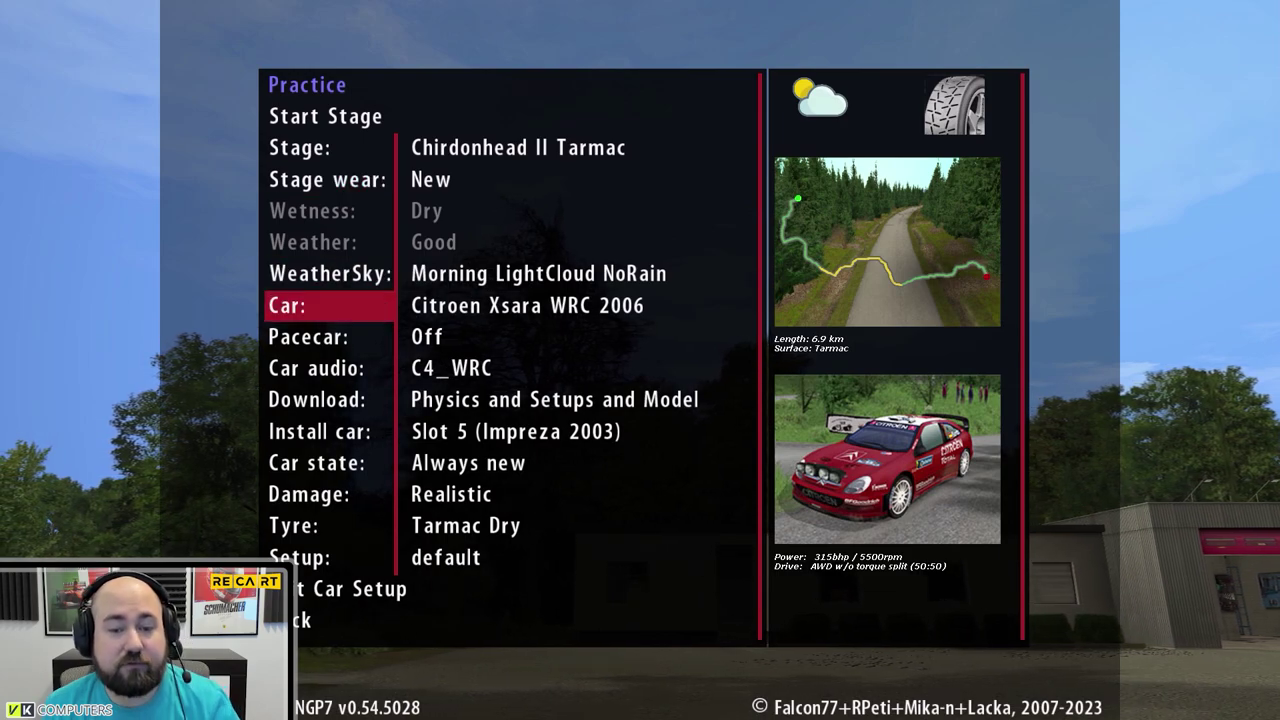
key(Up)
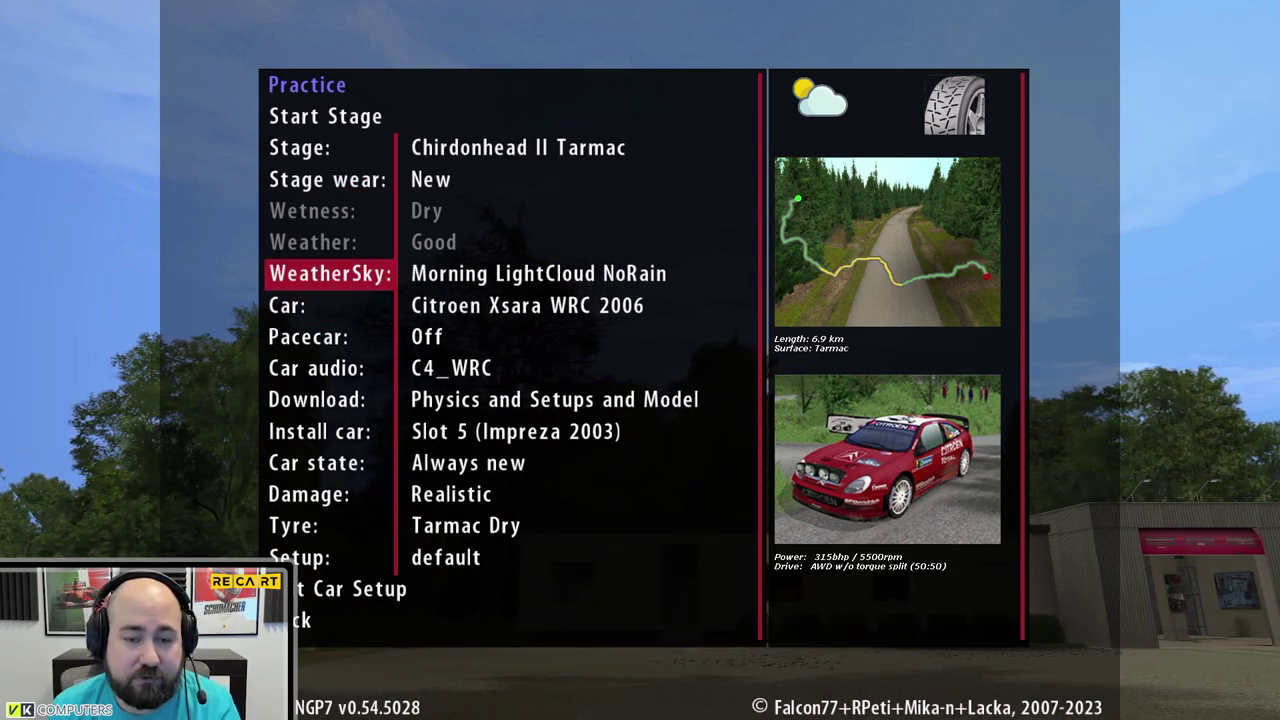
key(Down)
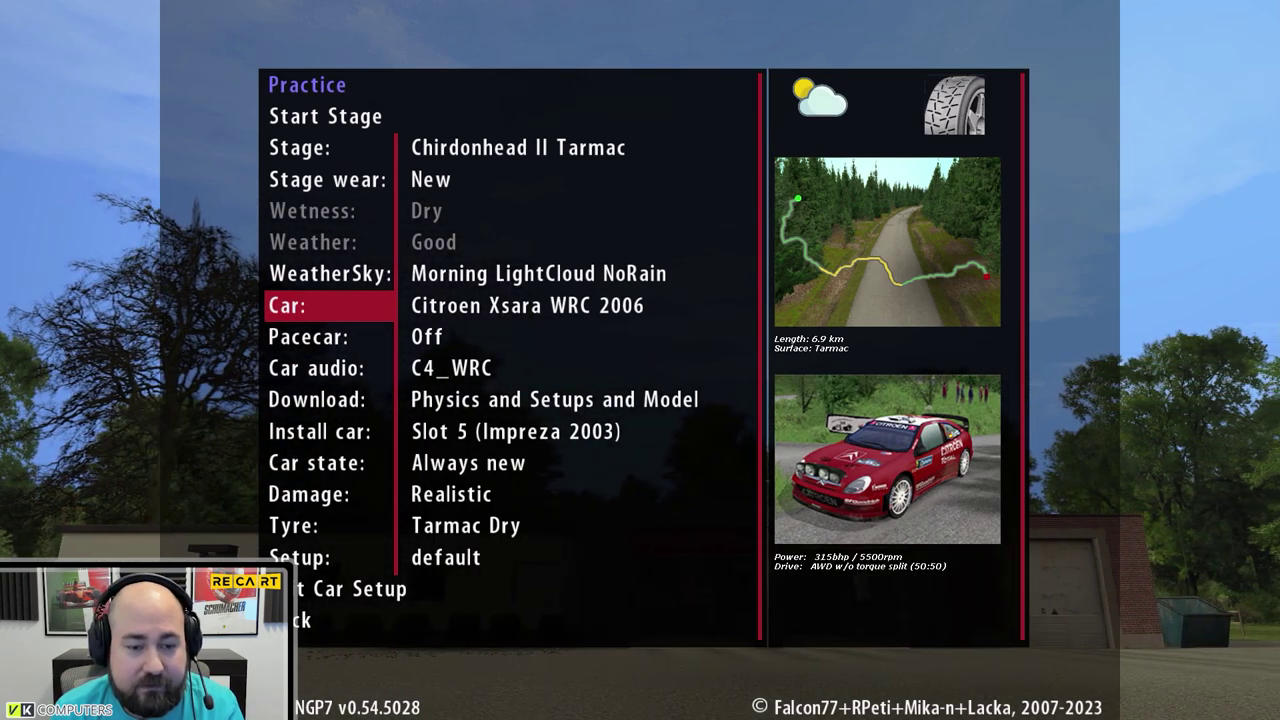
key(Down)
key(Down)
key(Down)
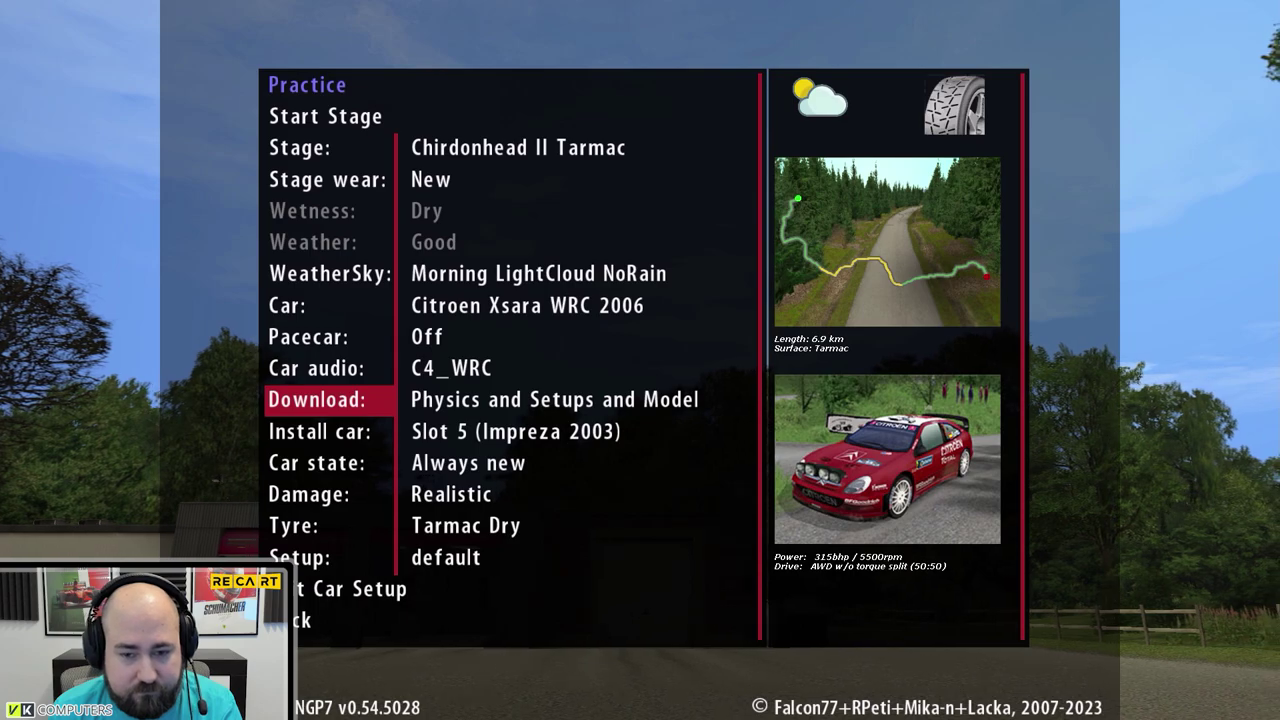
key(Return)
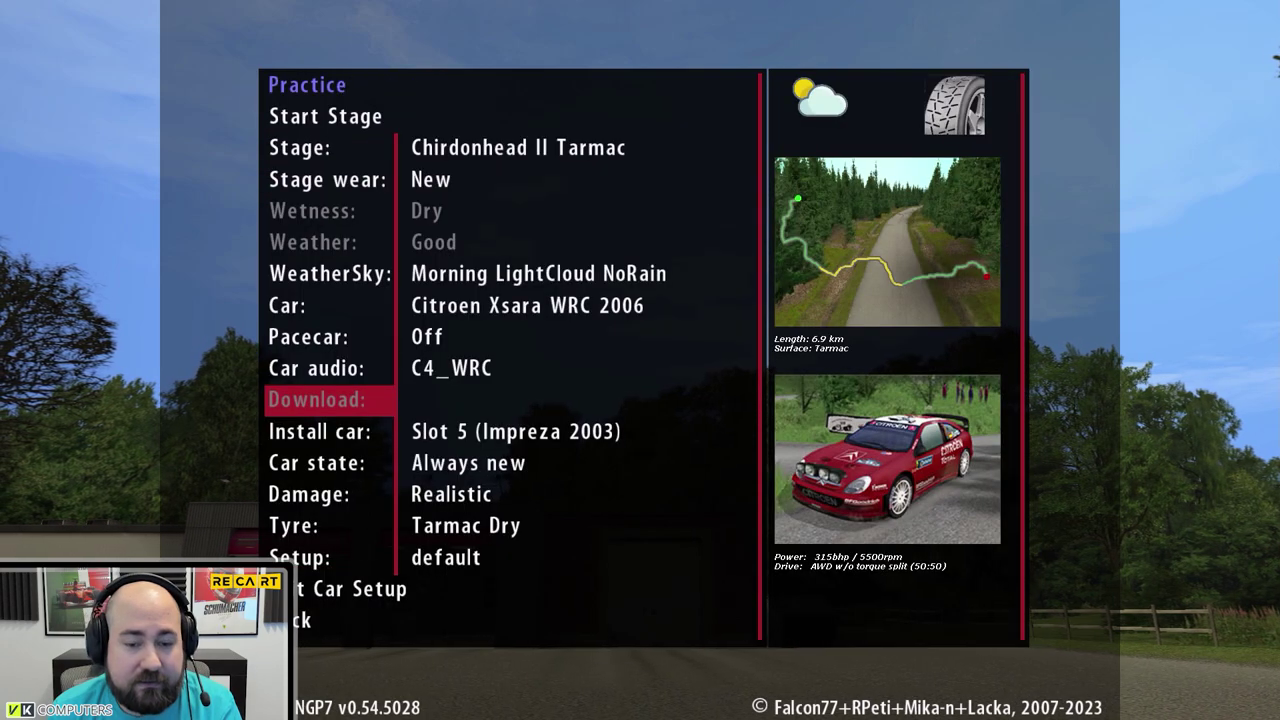
- Try the Citroen C3 WRC 2017 as the practice car, check its download option, and return to the Citroen Xsara WRC 2006
key(Up)
key(Up)
key(Up)
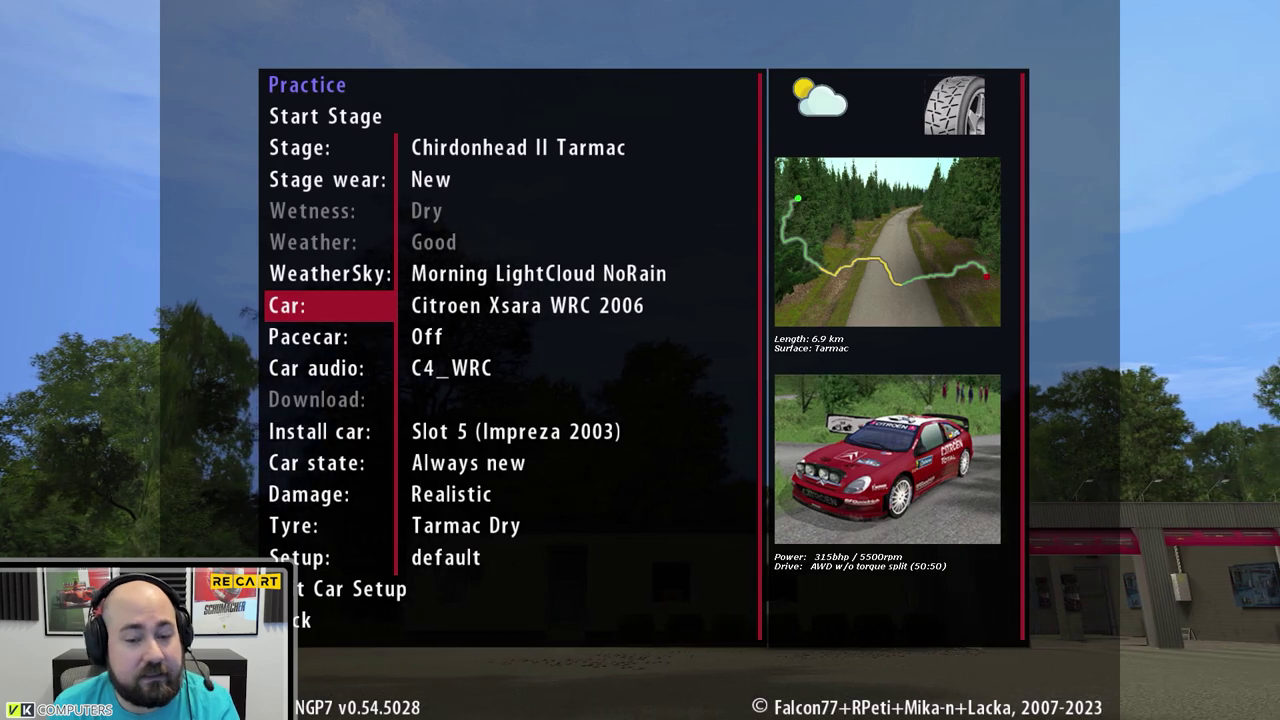
key(Left)
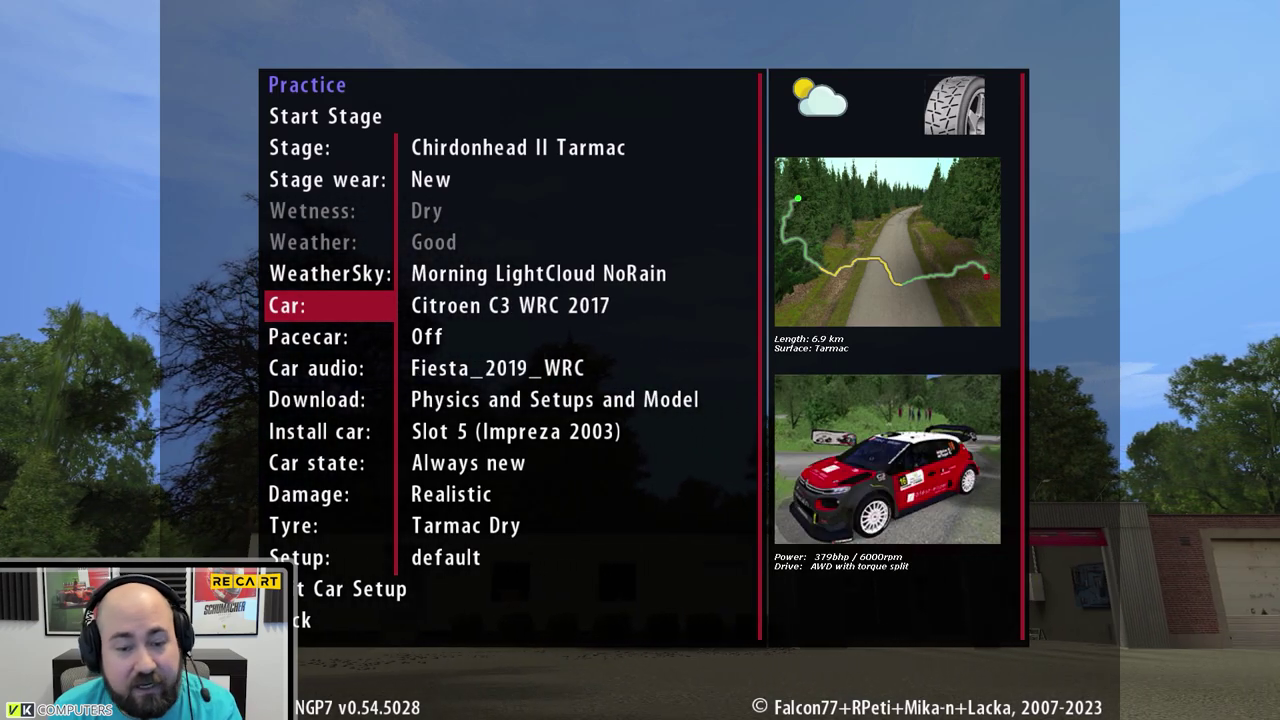
key(Down)
key(Down)
key(Down)
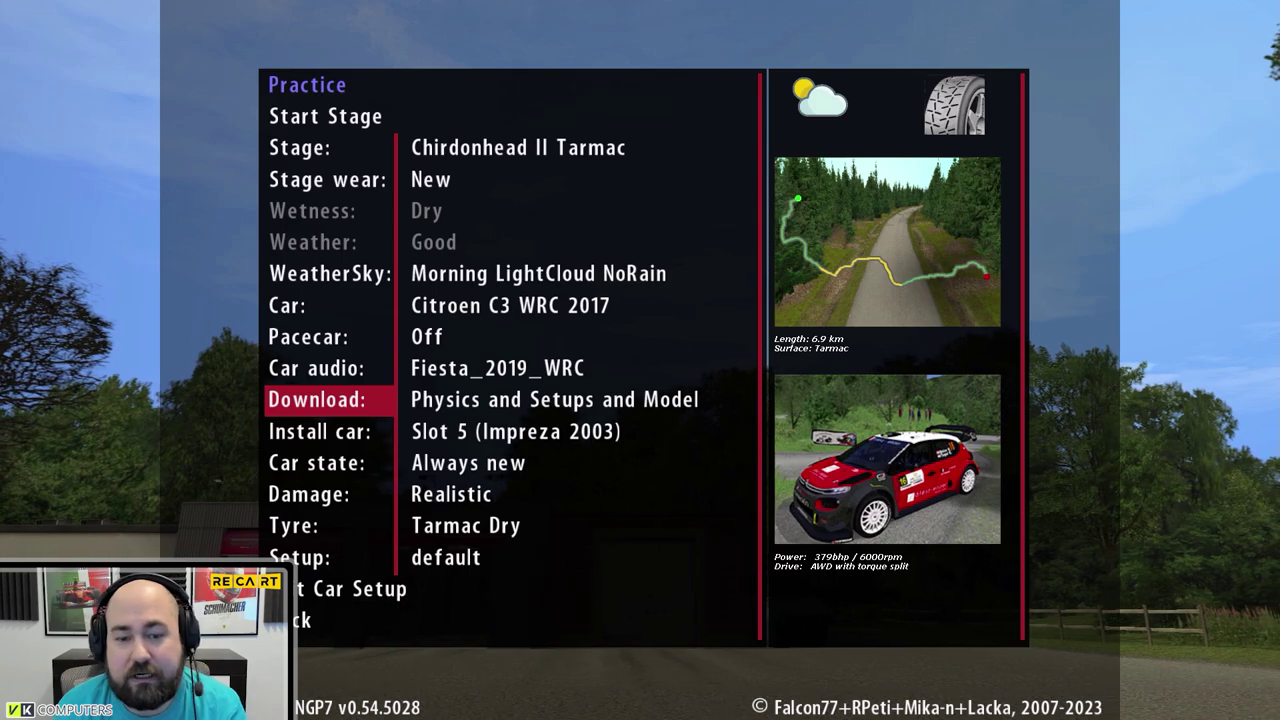
key(Up)
key(Up)
key(Up)
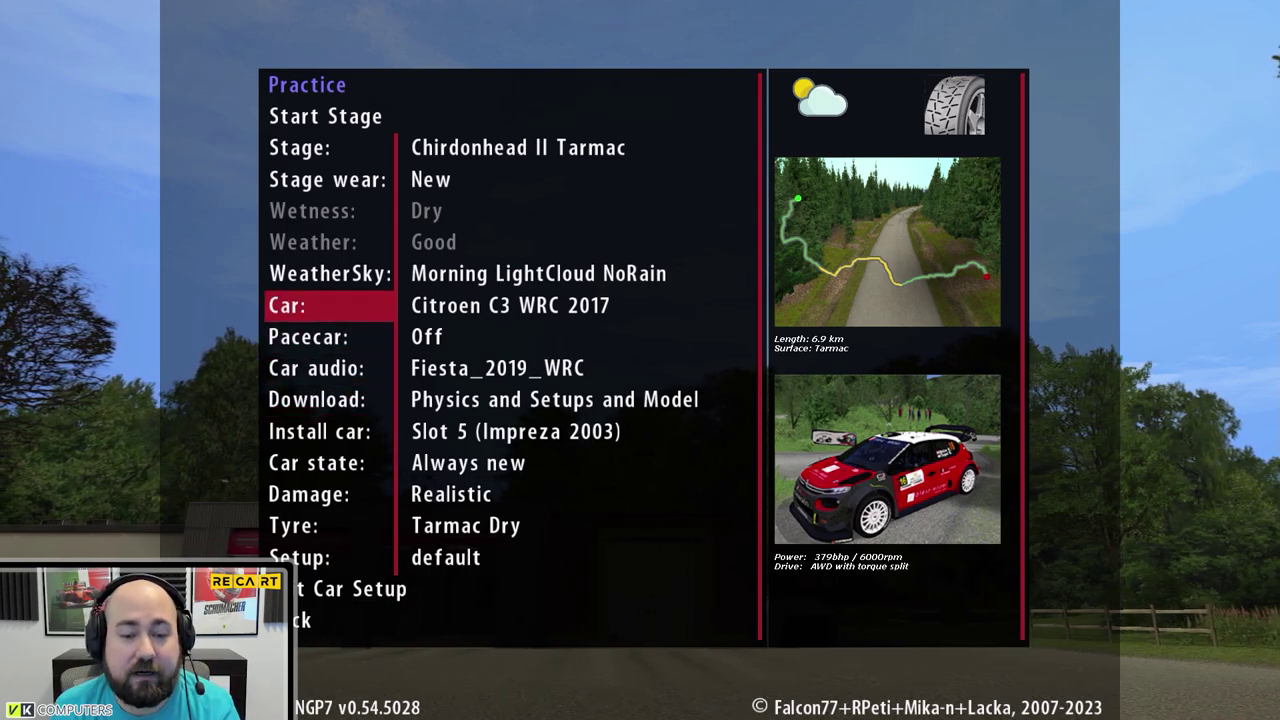
key(Right)
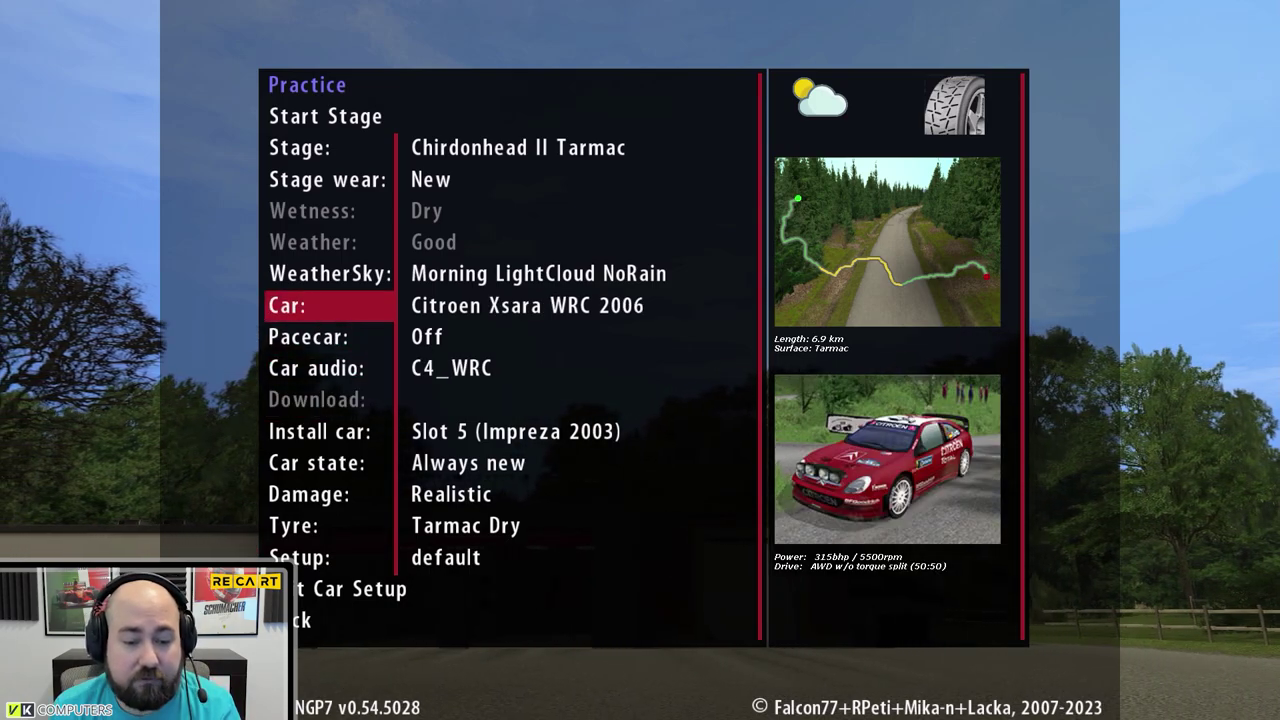
- Go through the remaining practice options for the car as far as the tyre and setup choices
key(Down)
key(Down)
key(Down)
key(Down)
key(Down)
key(Down)
key(Down)
key(Down)
key(Up)
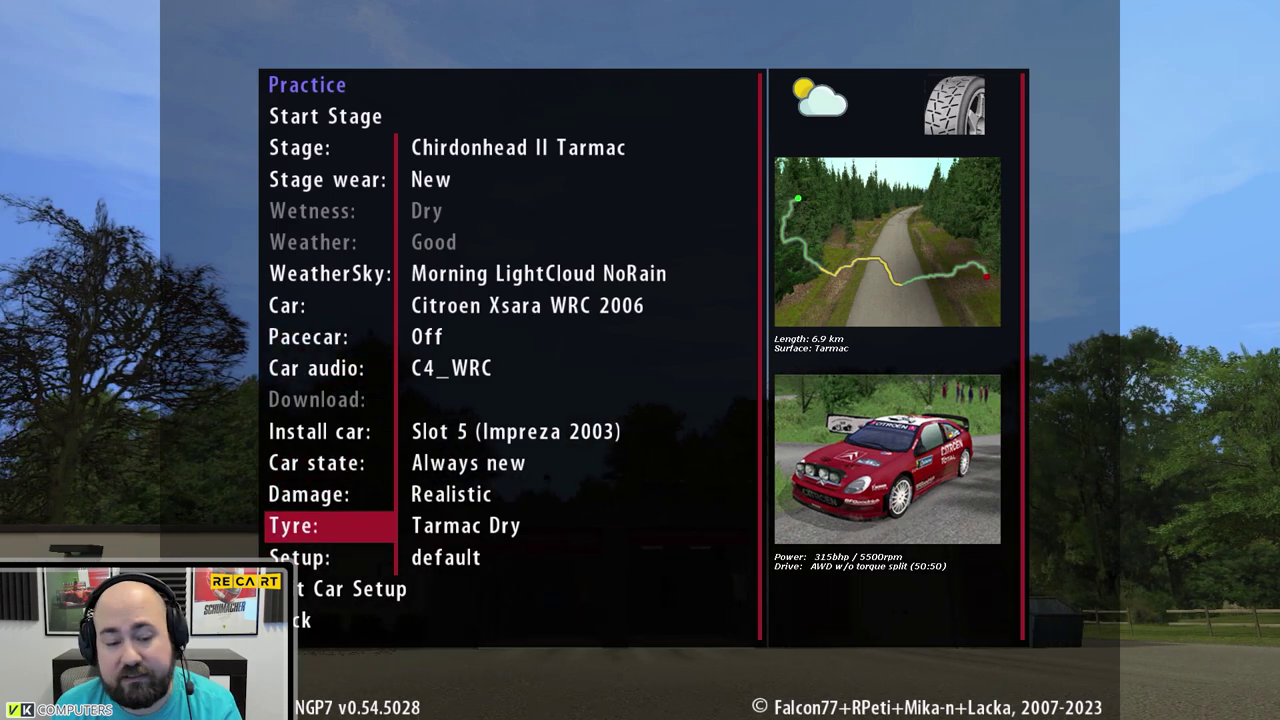